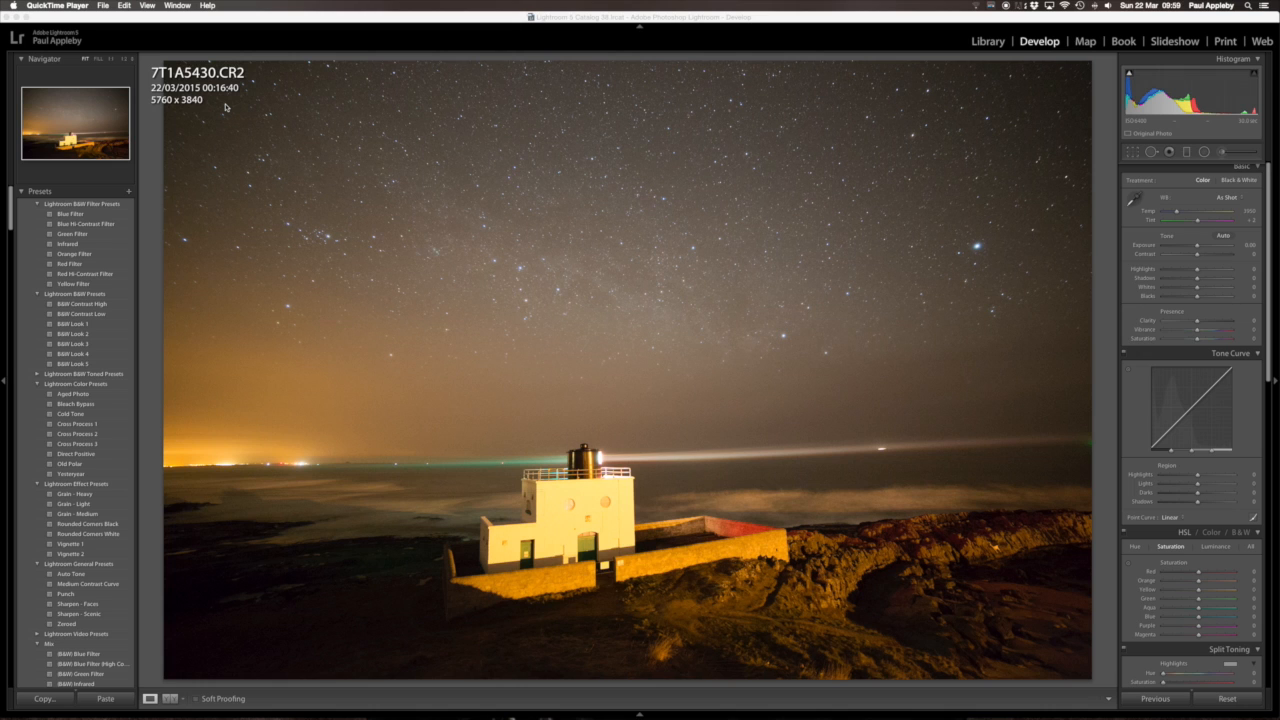
- Switch the photo's info overlay to exposure time and ISO, and return from the zoomed view to the whole image
{"action": "left_click", "coordinate": [225, 107]}
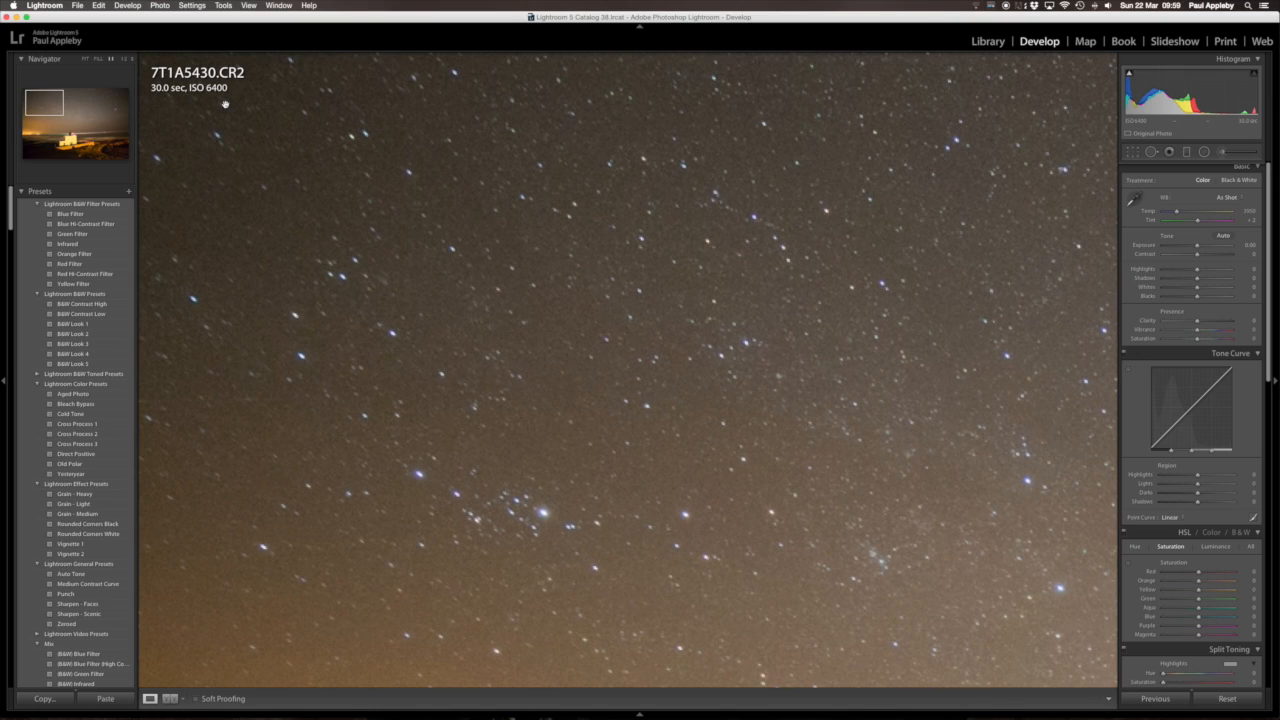
{"action": "key", "text": "i"}
{"action": "left_click", "coordinate": [225, 104]}
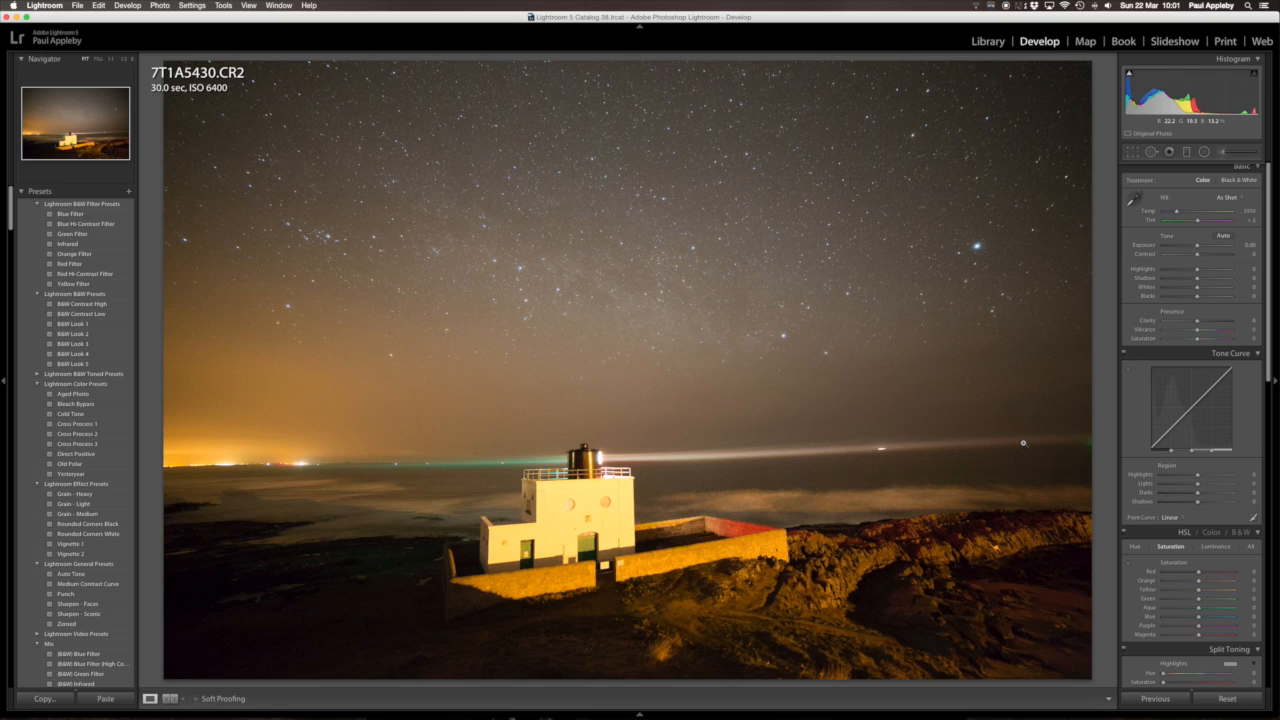
- Enable lens profile corrections with Canon as the make and Samyang 14mm f/2.8 as the lens model
{"action": "scroll", "coordinate": [1203, 547], "scroll_direction": "down", "scroll_amount": 8}
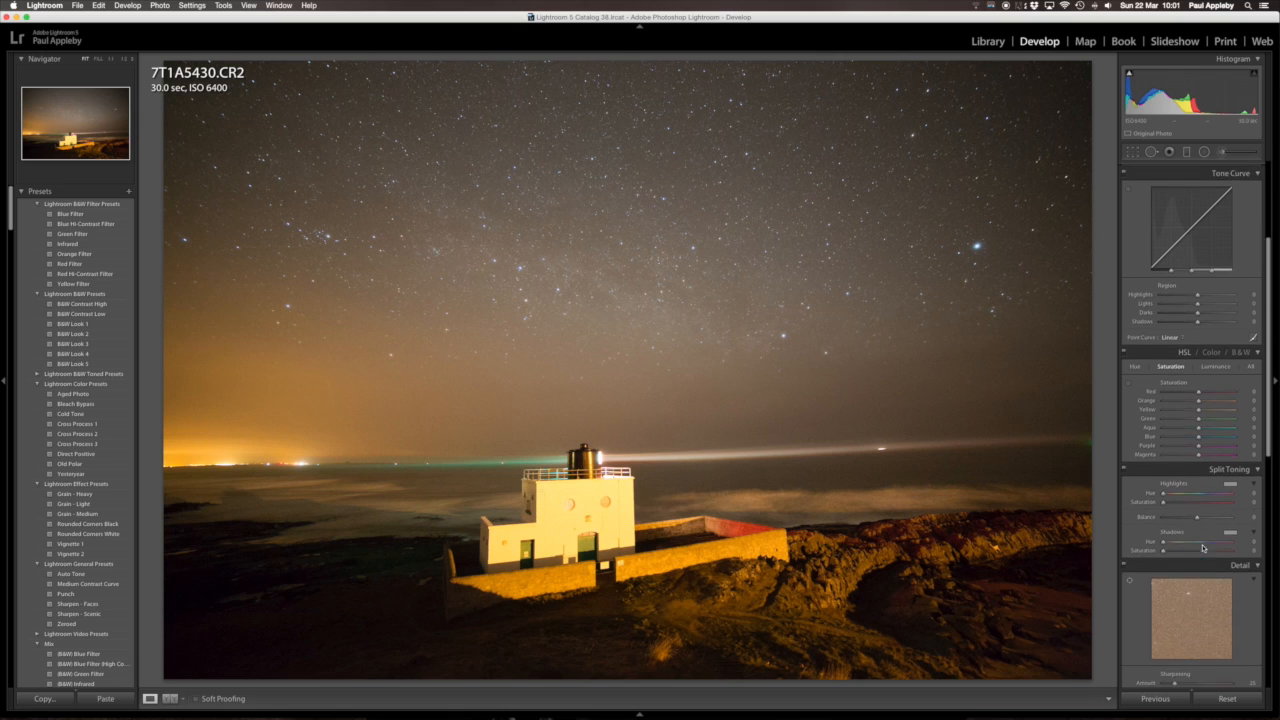
{"action": "scroll", "coordinate": [1203, 547], "scroll_direction": "down", "scroll_amount": 5}
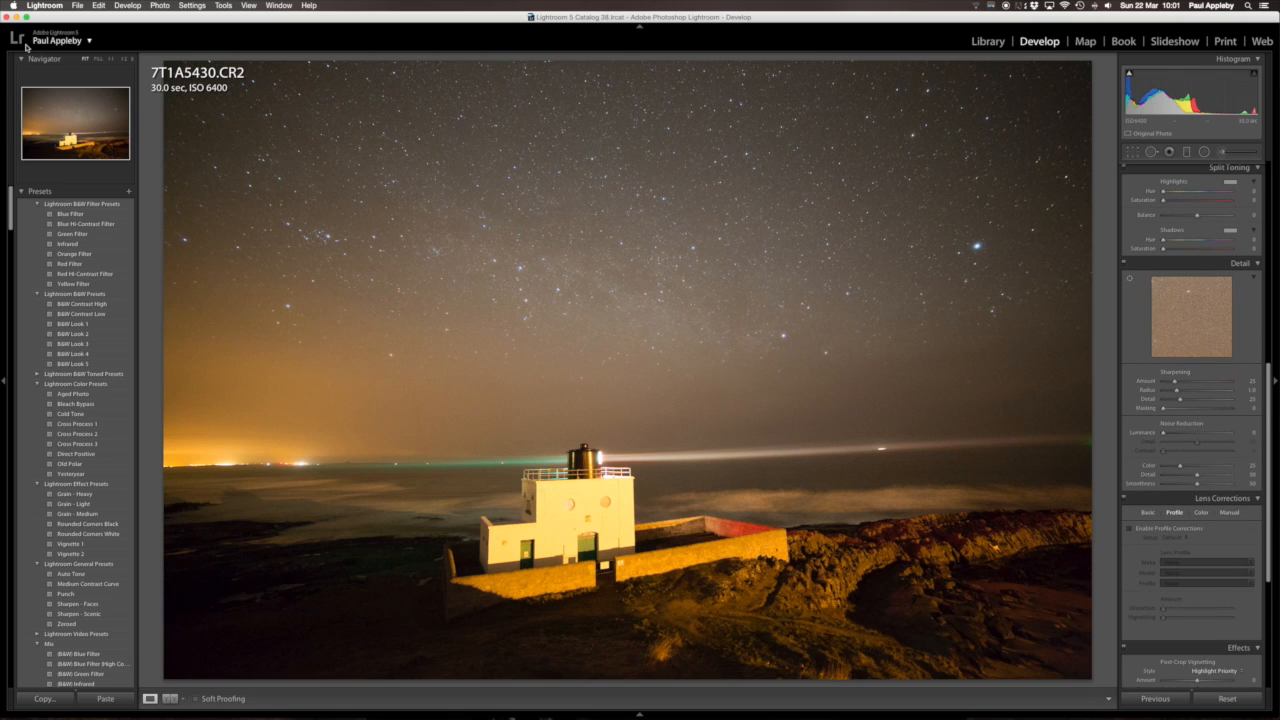
{"action": "left_click", "coordinate": [1132, 529]}
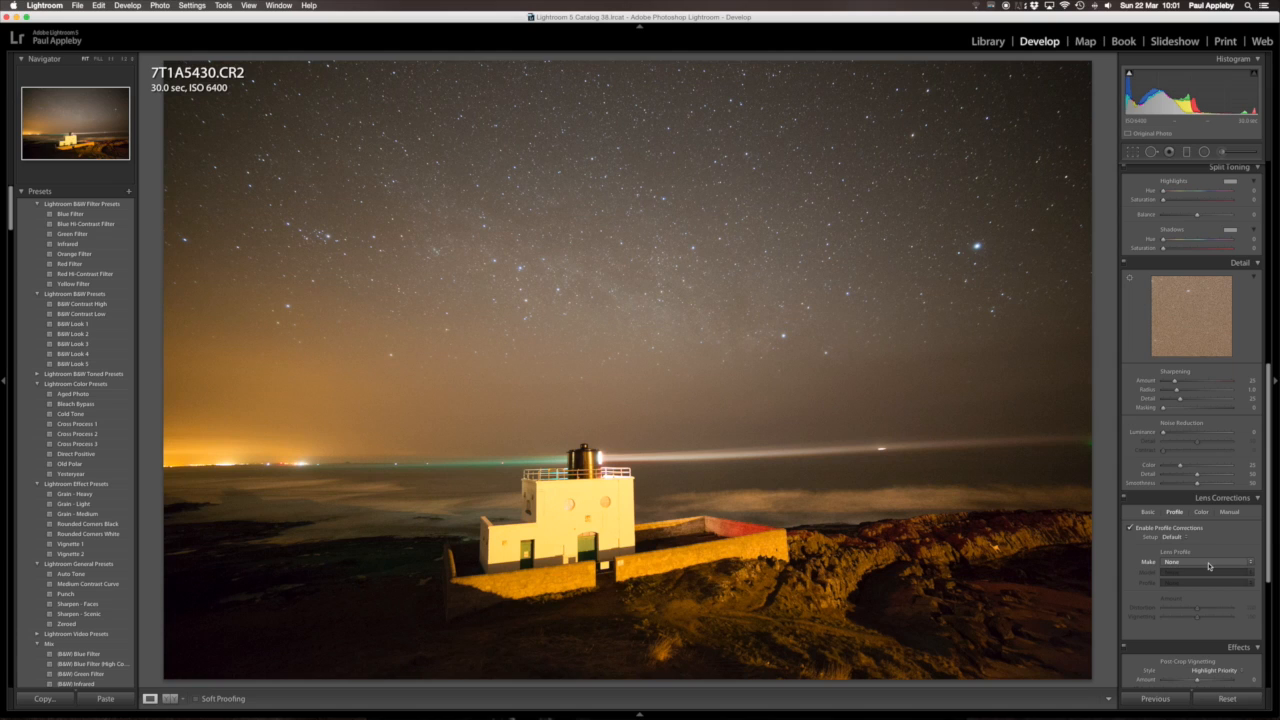
{"action": "left_click", "coordinate": [1208, 565]}
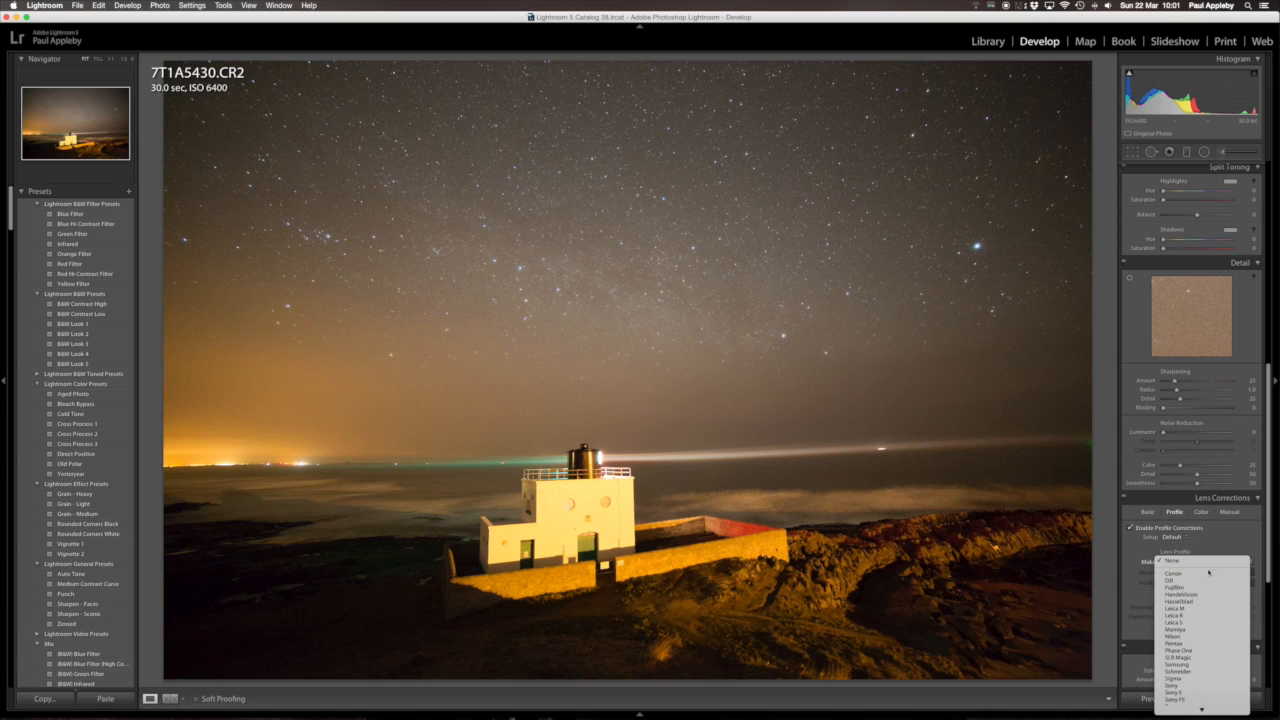
{"action": "left_click", "coordinate": [1208, 574]}
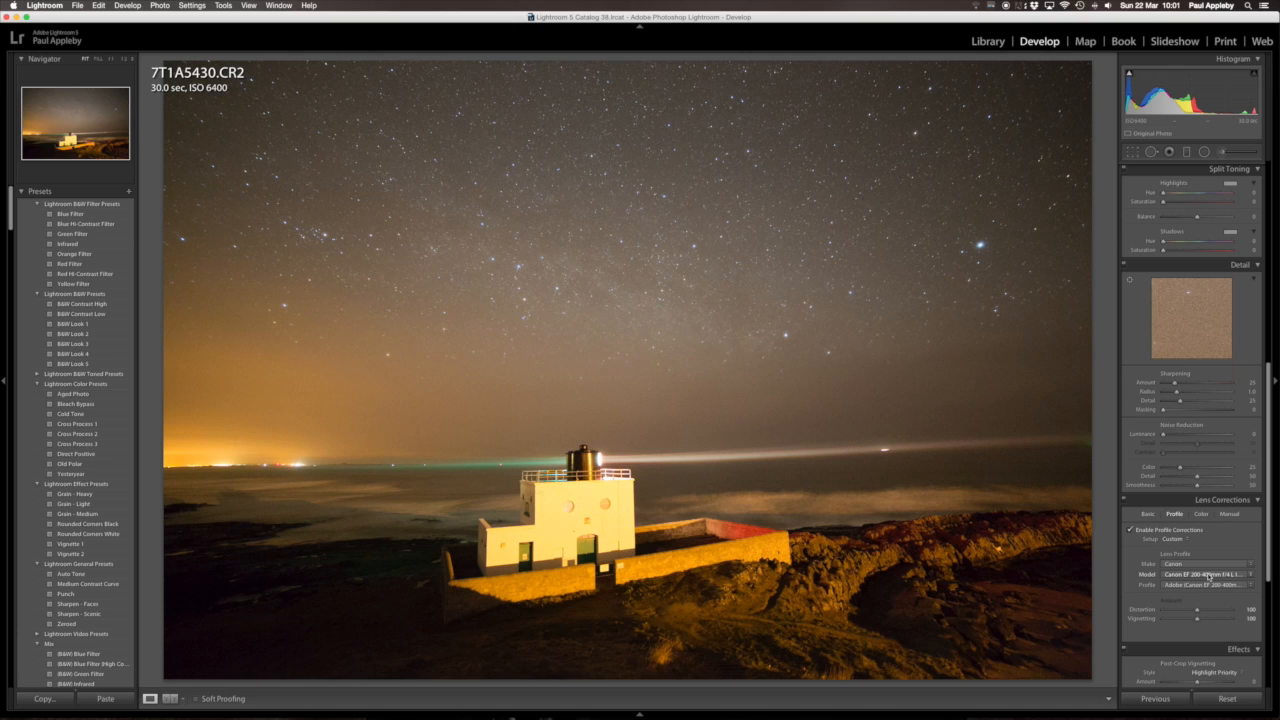
{"action": "left_click", "coordinate": [1208, 575]}
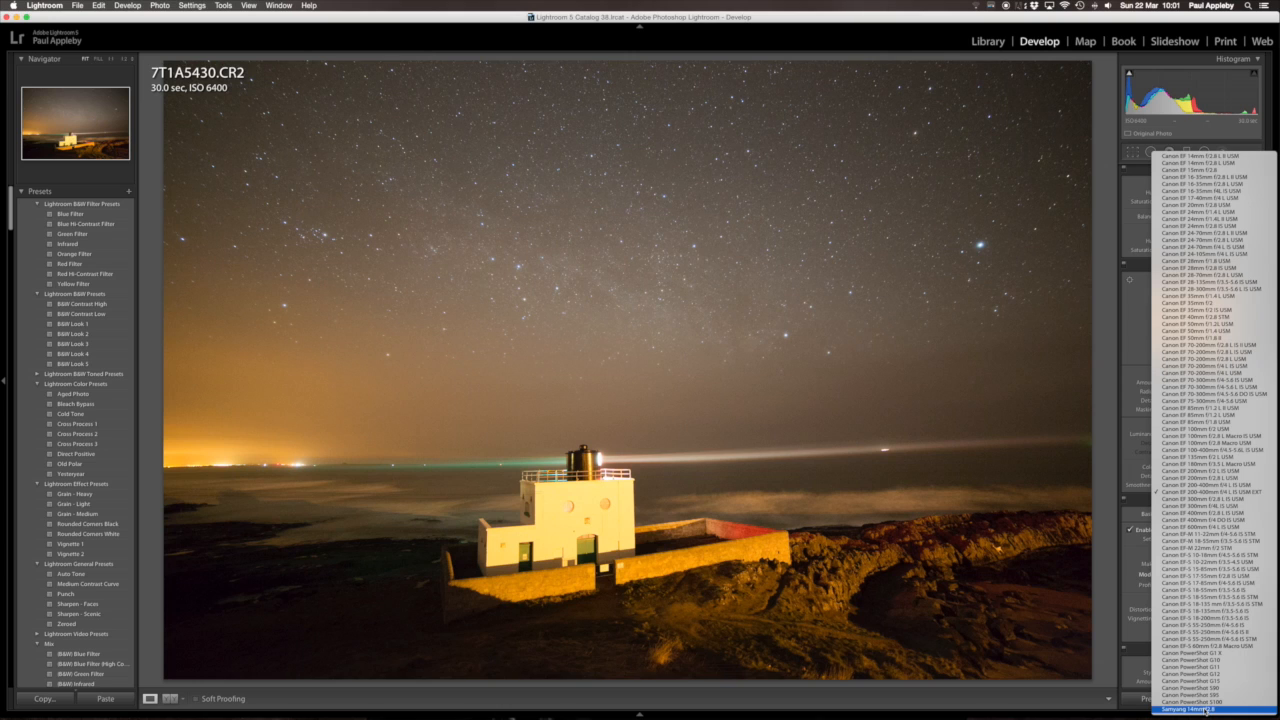
{"action": "left_click", "coordinate": [1205, 709]}
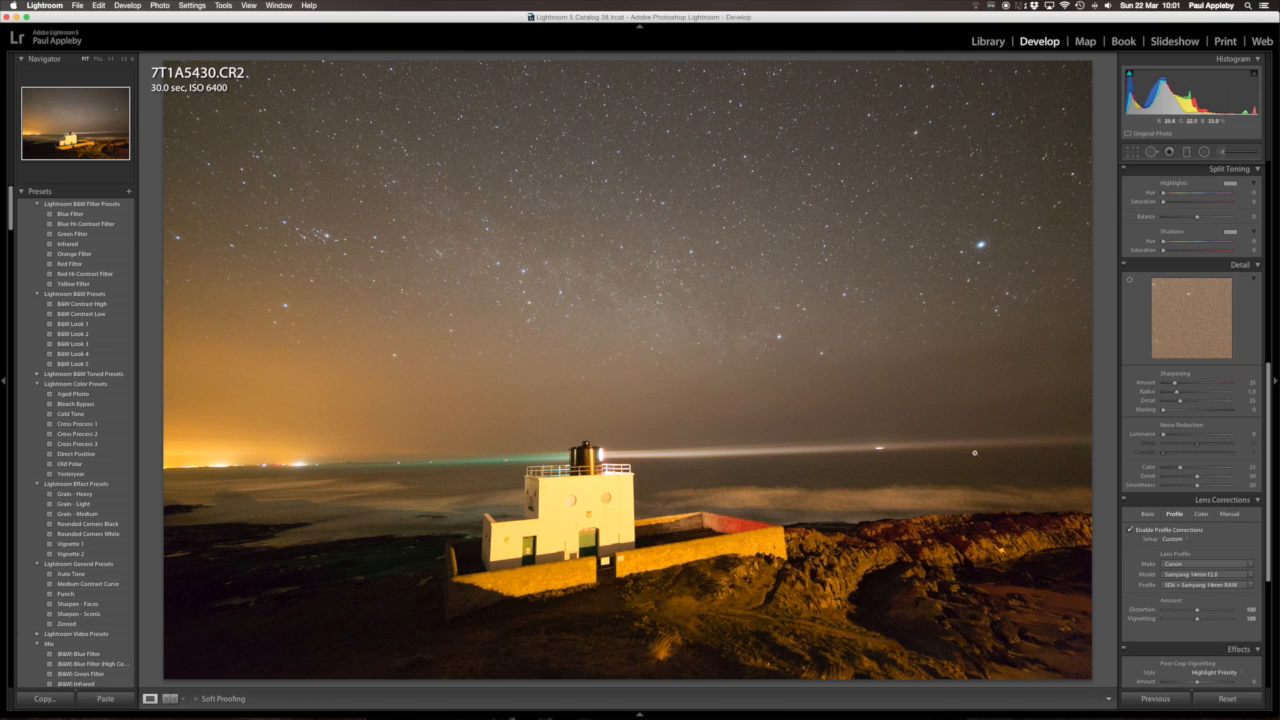
- Straighten the photo along the sea horizon with the crop's straighten tool and apply the crop
{"action": "left_click", "coordinate": [1134, 154]}
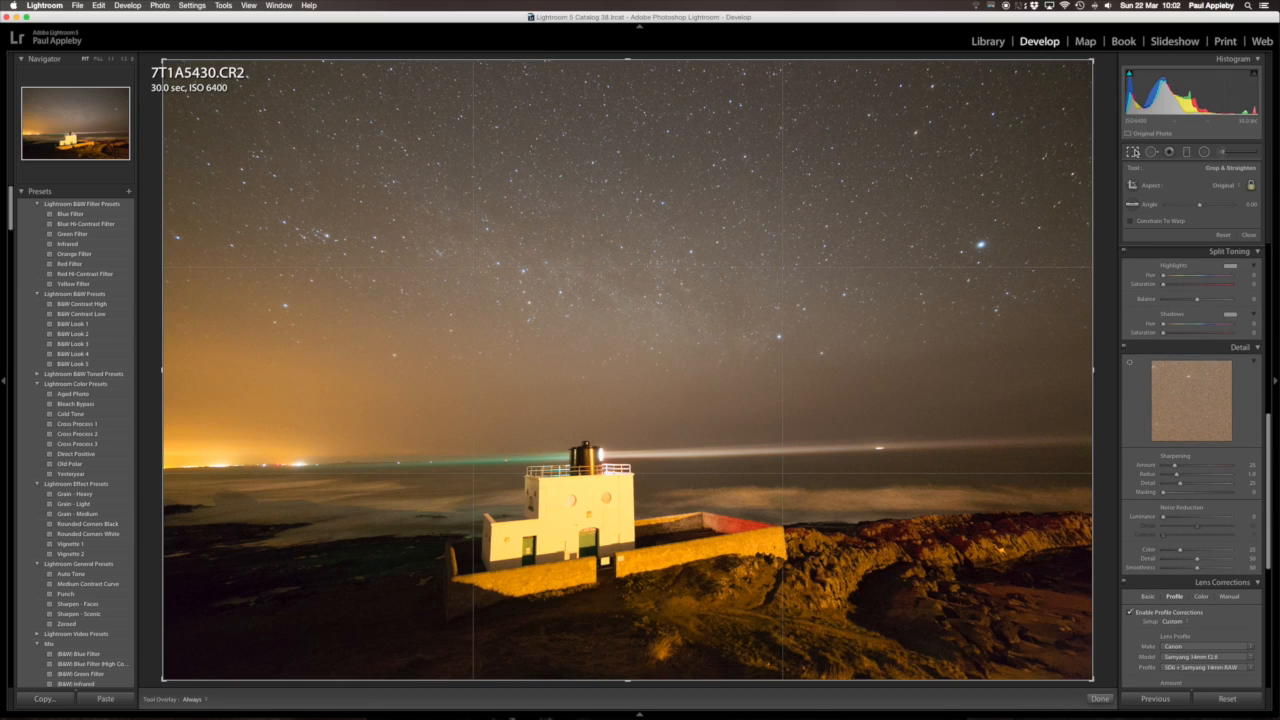
{"action": "left_click", "coordinate": [1133, 204]}
{"action": "left_click_drag", "start_coordinate": [414, 462], "coordinate": [1118, 440]}
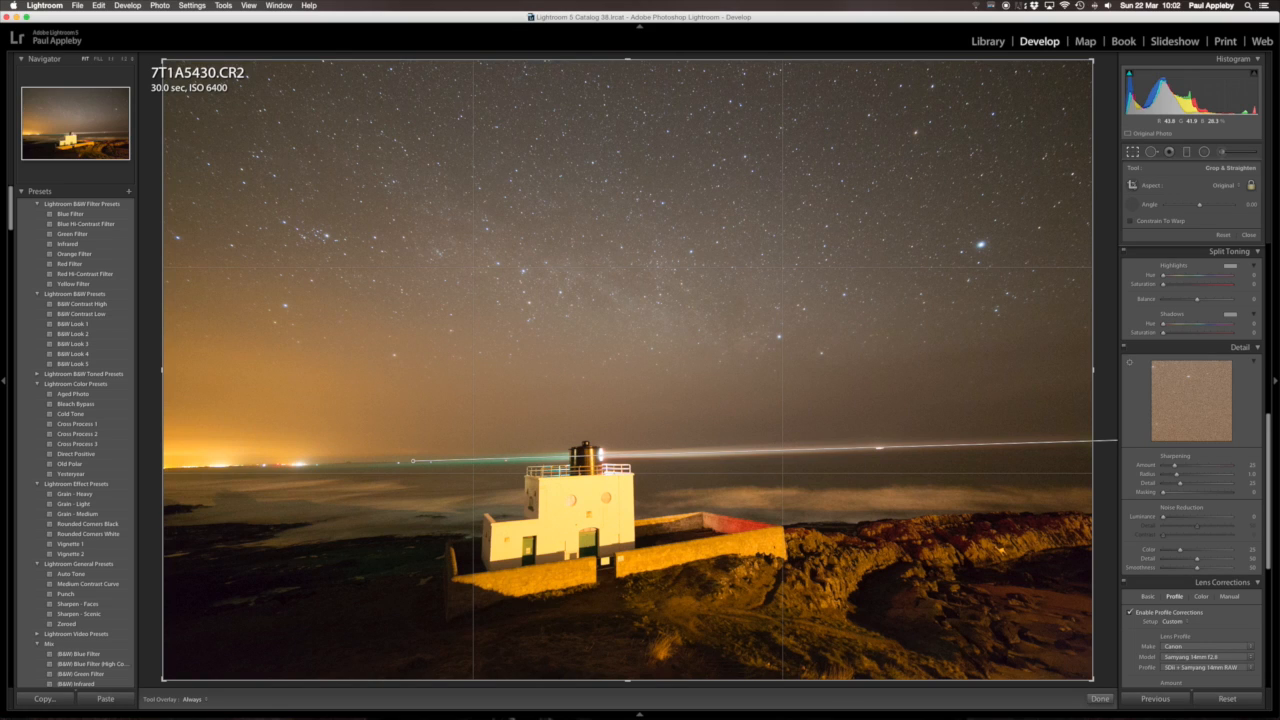
{"action": "left_click_drag", "start_coordinate": [1118, 440], "coordinate": [1157, 438]}
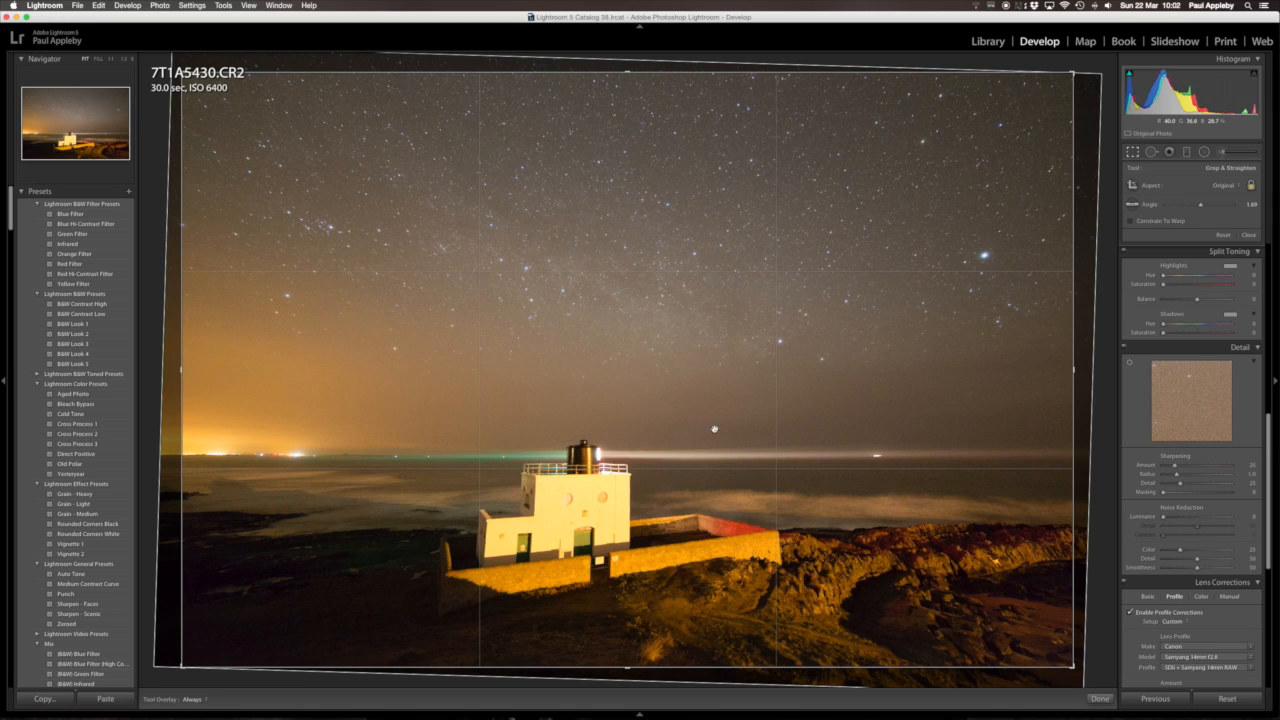
{"action": "left_click", "coordinate": [1101, 699]}
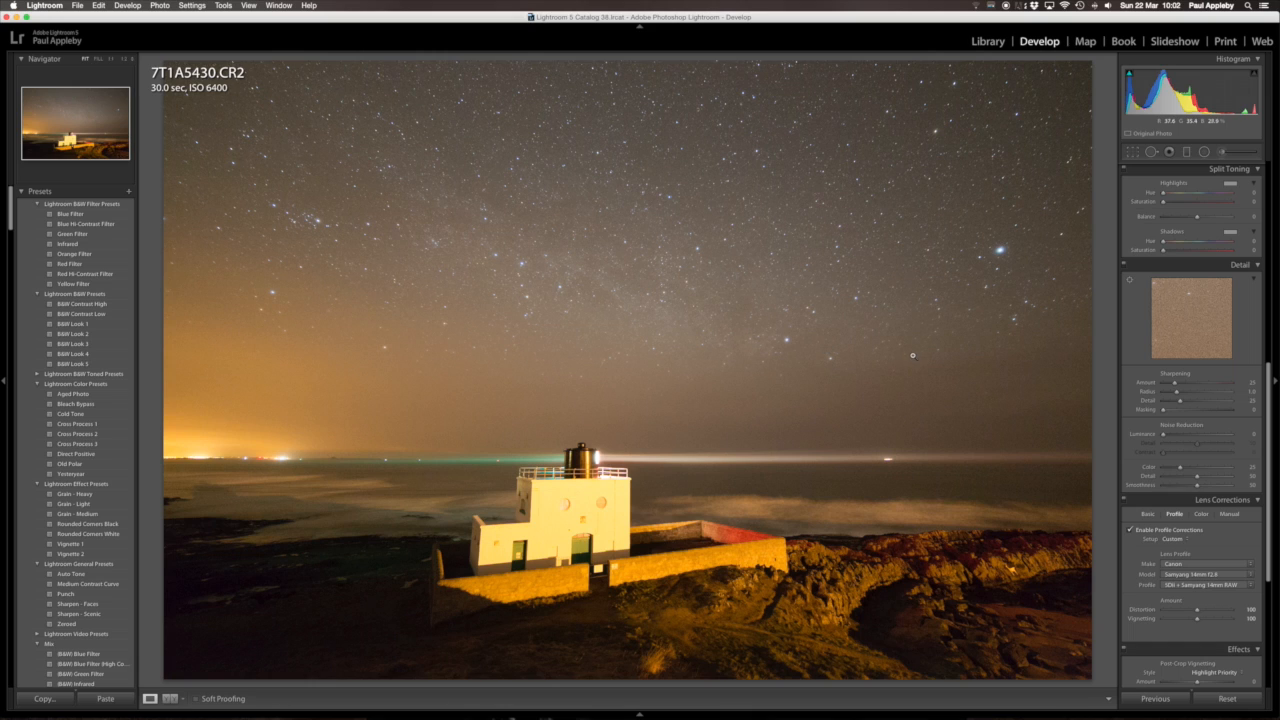
- Sample the white balance from the lighthouse's white wall and reset only its temperature to the original value
{"action": "scroll", "coordinate": [1142, 325], "scroll_direction": "up", "scroll_amount": 10}
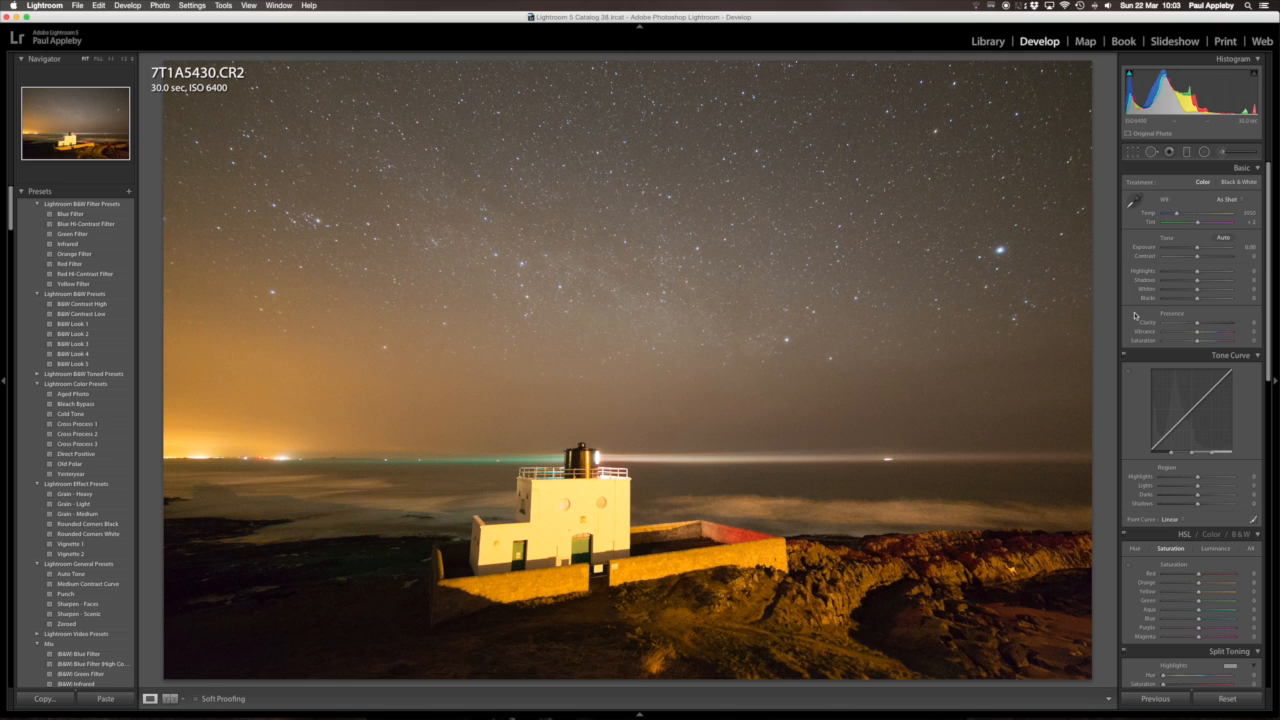
{"action": "left_click", "coordinate": [1134, 201]}
{"action": "left_click", "coordinate": [558, 522]}
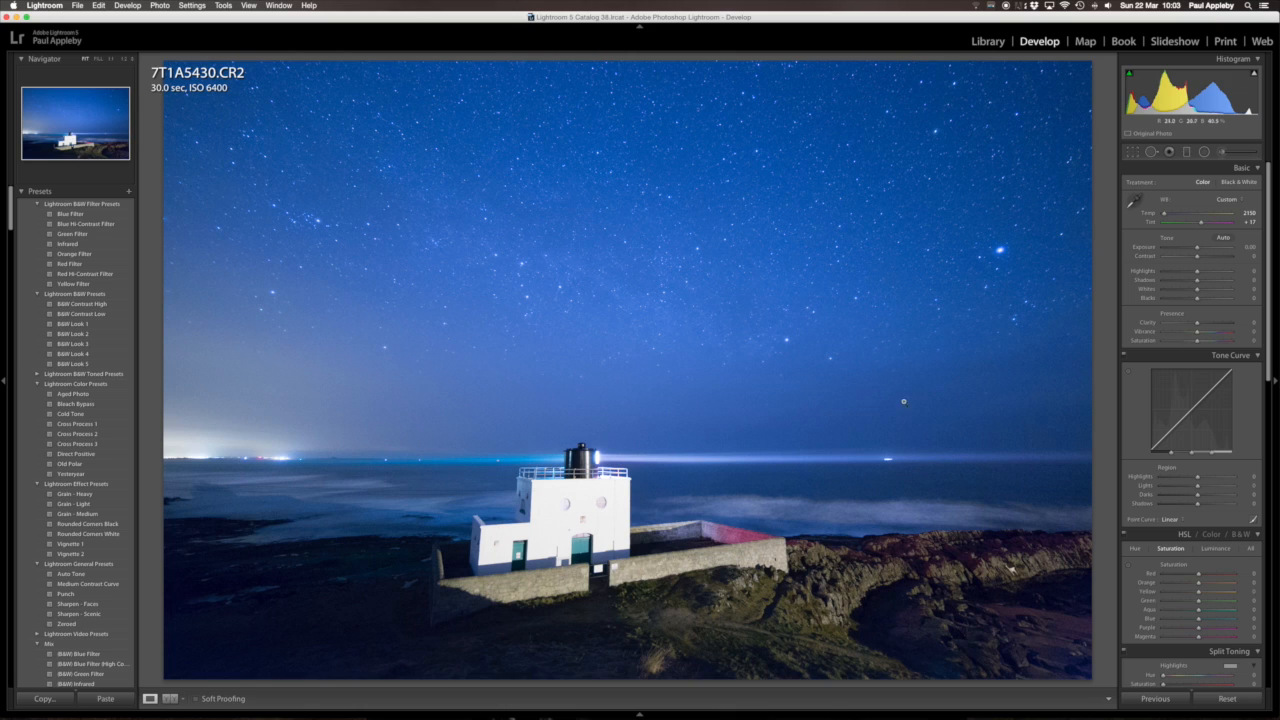
{"action": "double_click", "coordinate": [1149, 214]}
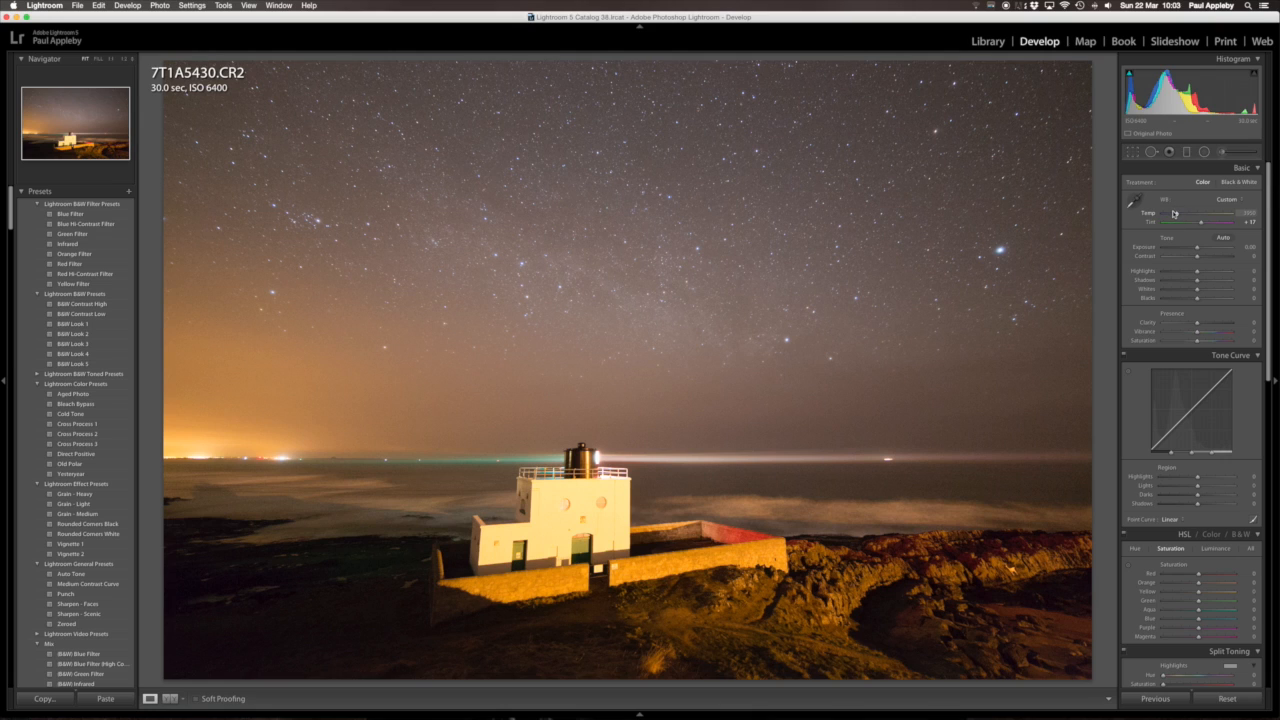
{"action": "left_click", "coordinate": [1176, 215]}
{"action": "left_click_drag", "start_coordinate": [1174, 215], "coordinate": [1172, 214]}
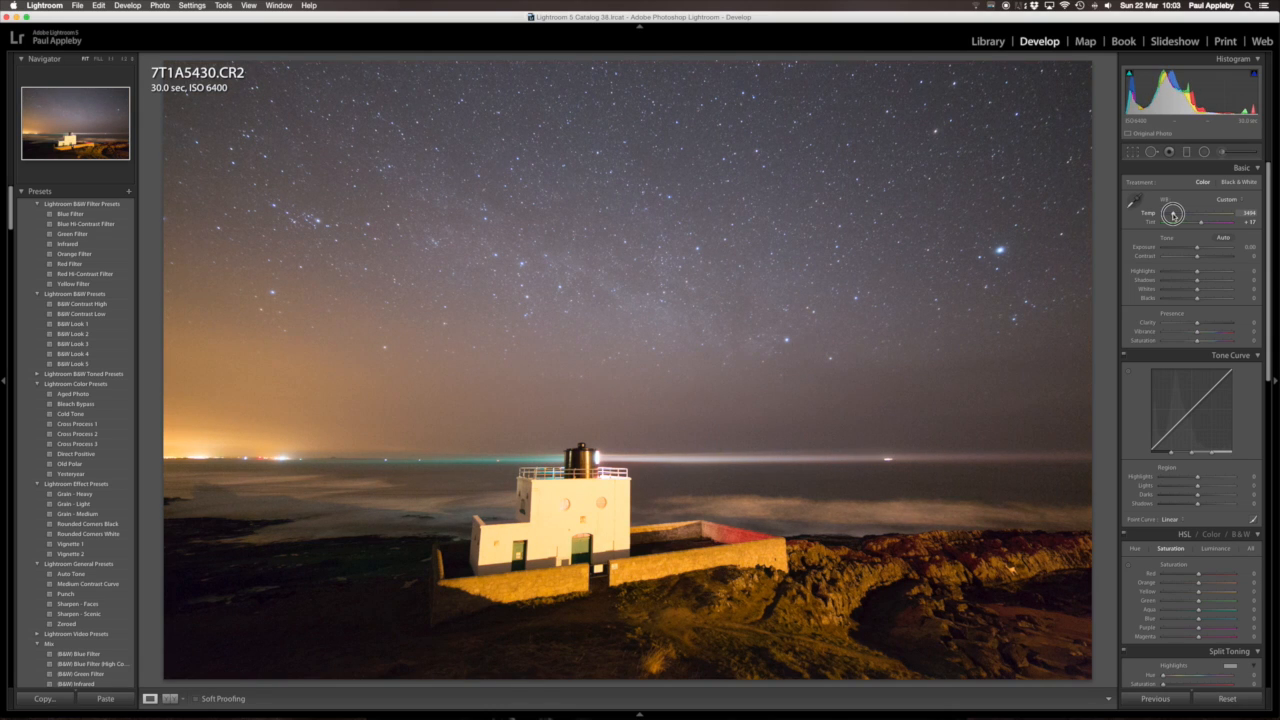
{"action": "double_click", "coordinate": [1151, 215]}
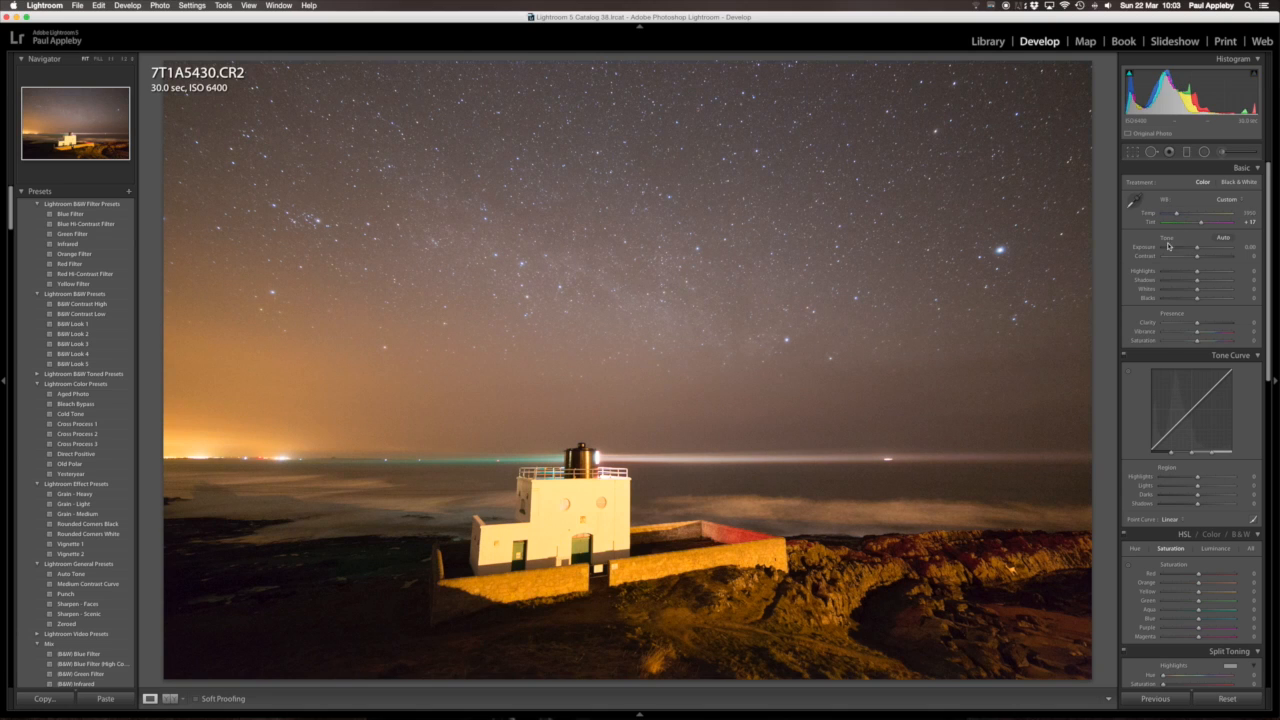
- Cool the temperature to about 3400 while Vibrance and Saturation are temporarily at +100, and reset those two to 0
{"action": "left_click", "coordinate": [1197, 333]}
{"action": "left_click_drag", "start_coordinate": [1197, 333], "coordinate": [1240, 342]}
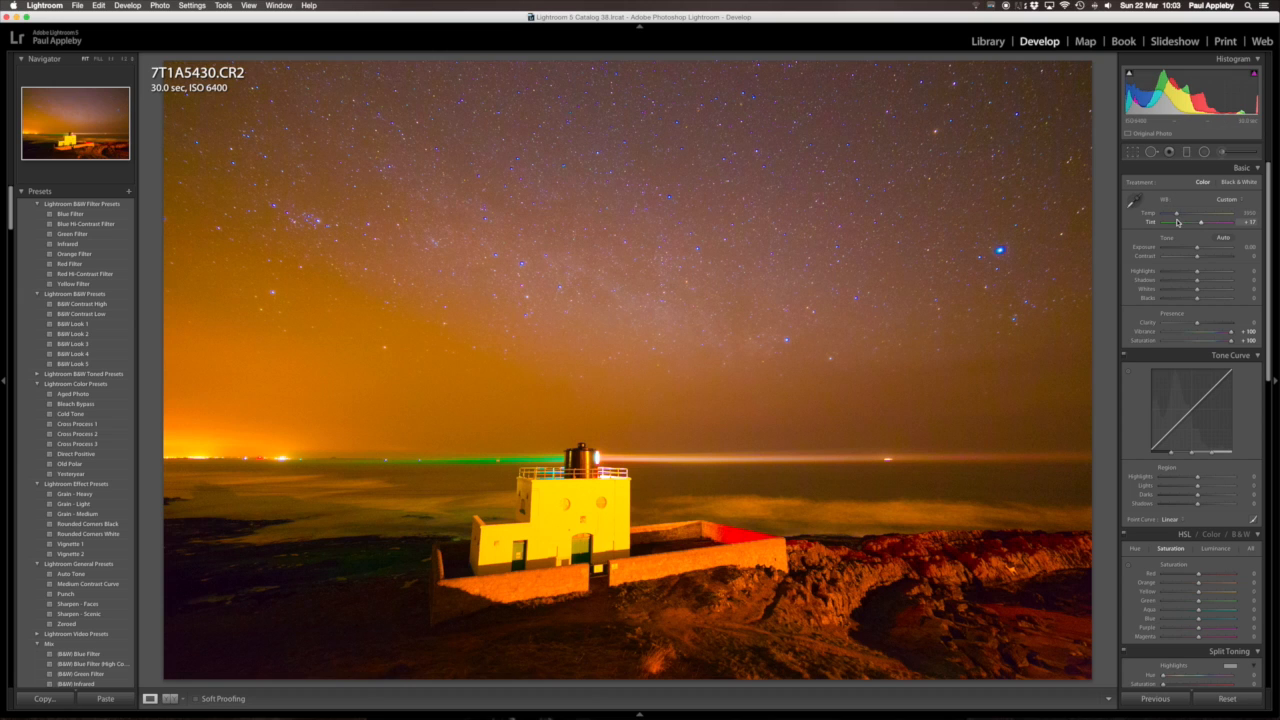
{"action": "left_click_drag", "start_coordinate": [1177, 213], "coordinate": [1173, 215]}
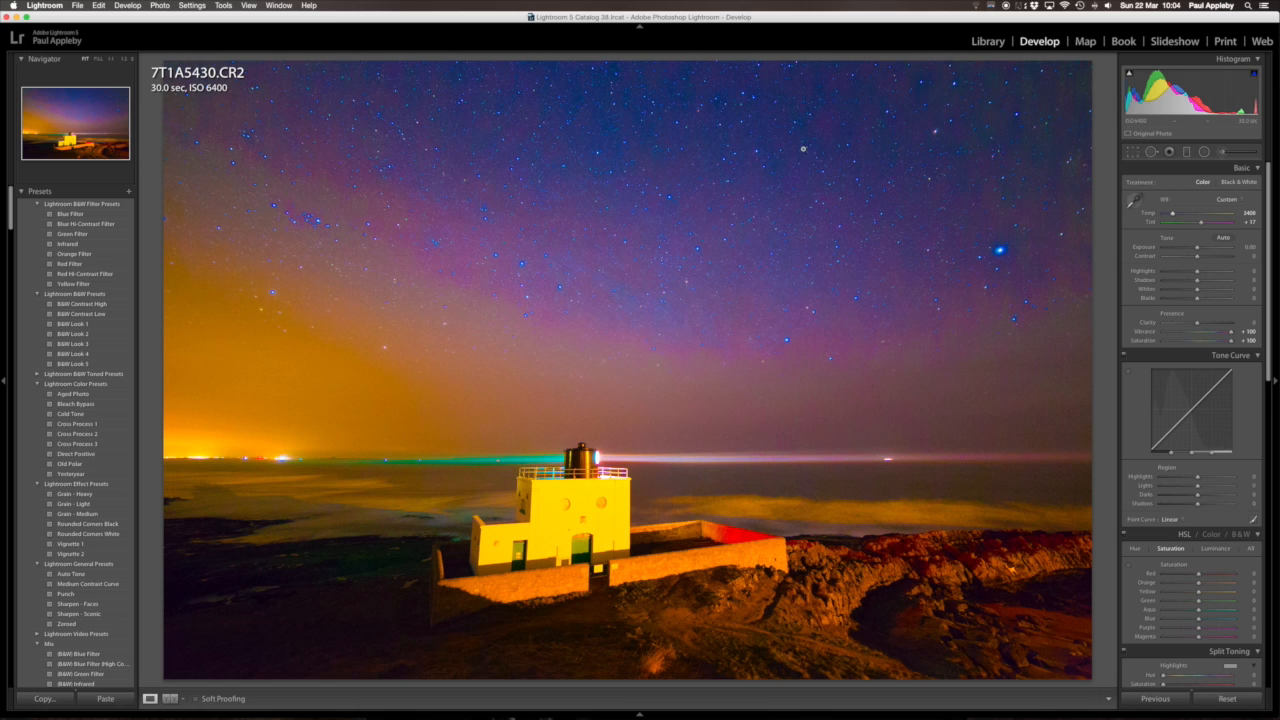
{"action": "double_click", "coordinate": [1147, 332]}
{"action": "double_click", "coordinate": [1145, 341]}
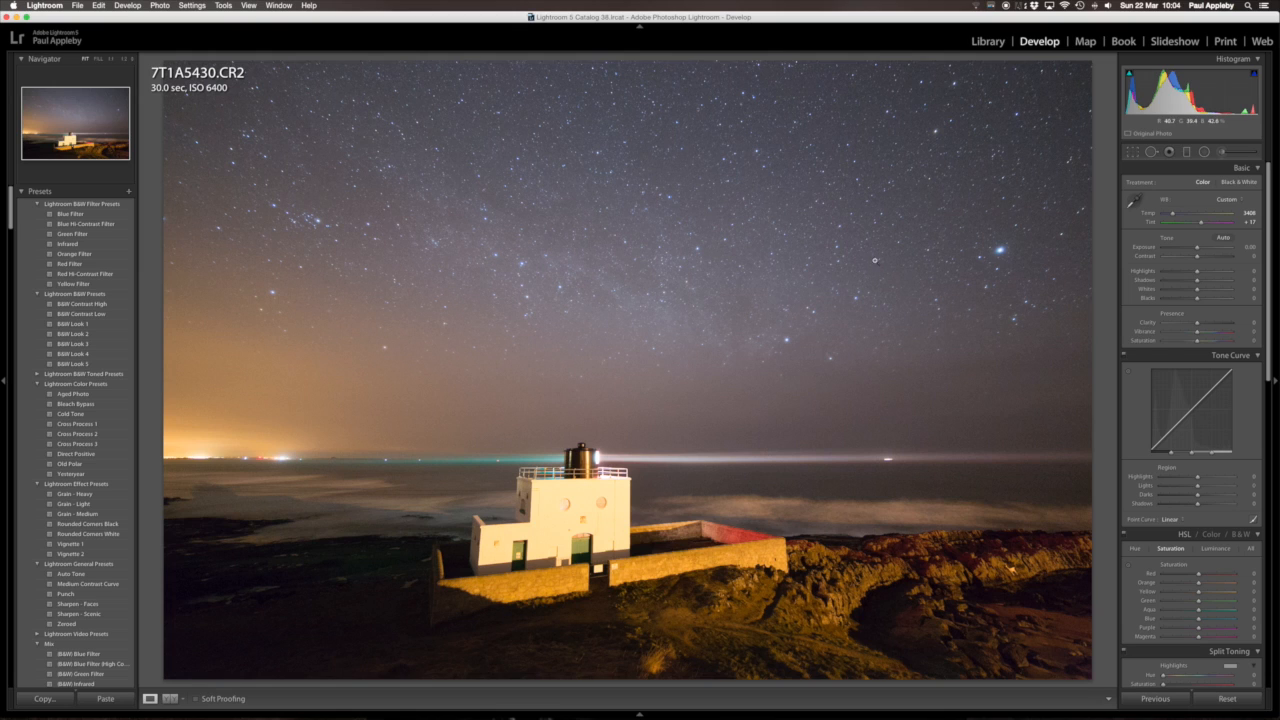
- Add a horizontal graduated filter from the top of the sky down to the lighthouse and lower its exposure to about -0.99
{"action": "left_click", "coordinate": [1188, 153]}
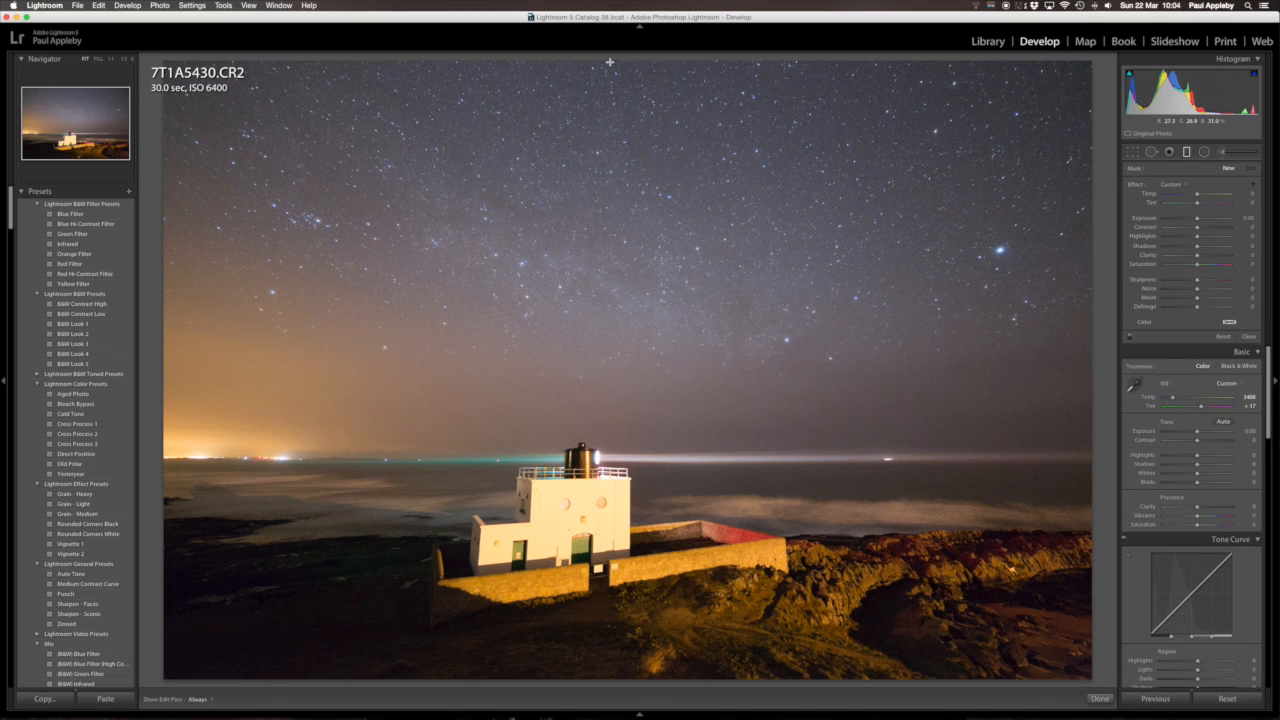
{"action": "left_click_drag", "start_coordinate": [609, 62], "coordinate": [604, 523]}
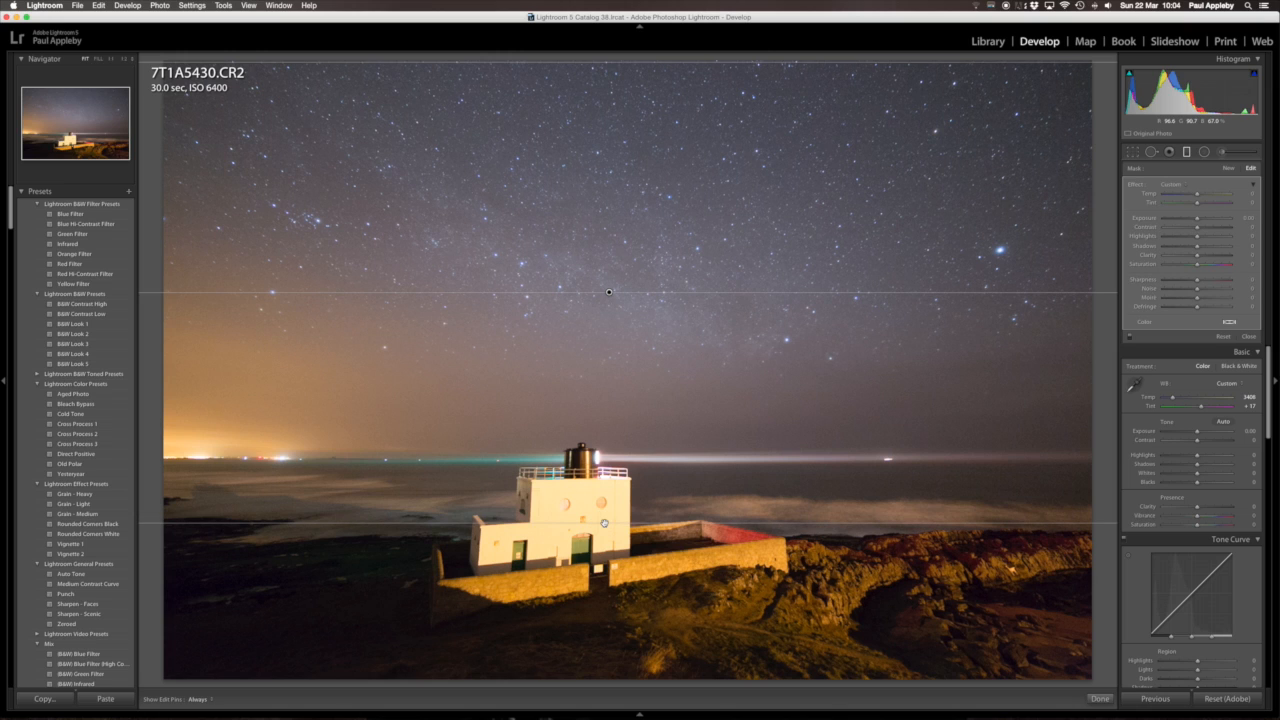
{"action": "left_click_drag", "start_coordinate": [1199, 218], "coordinate": [1187, 220]}
{"action": "double_click", "coordinate": [1187, 220]}
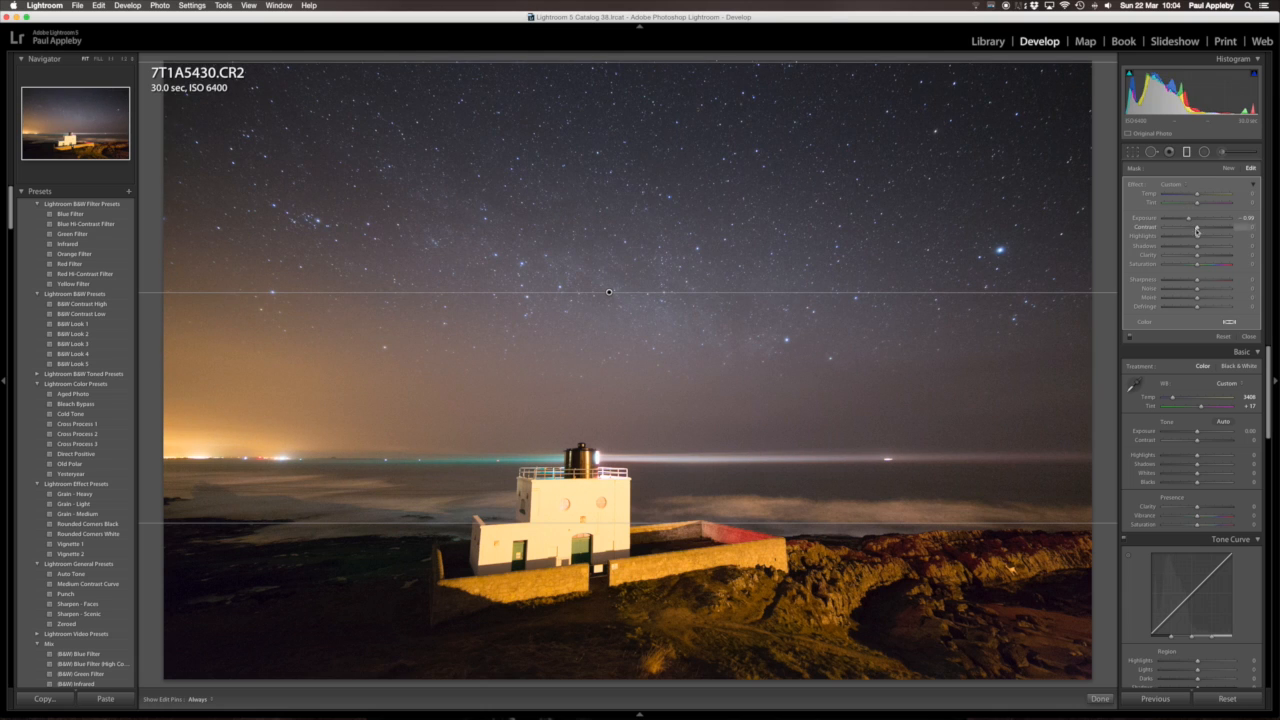
- Set the graduated filter's clarity to 27, contrast to about 50 and exposure to -0.54, and finish the filter
{"action": "left_click_drag", "start_coordinate": [1198, 230], "coordinate": [1213, 233]}
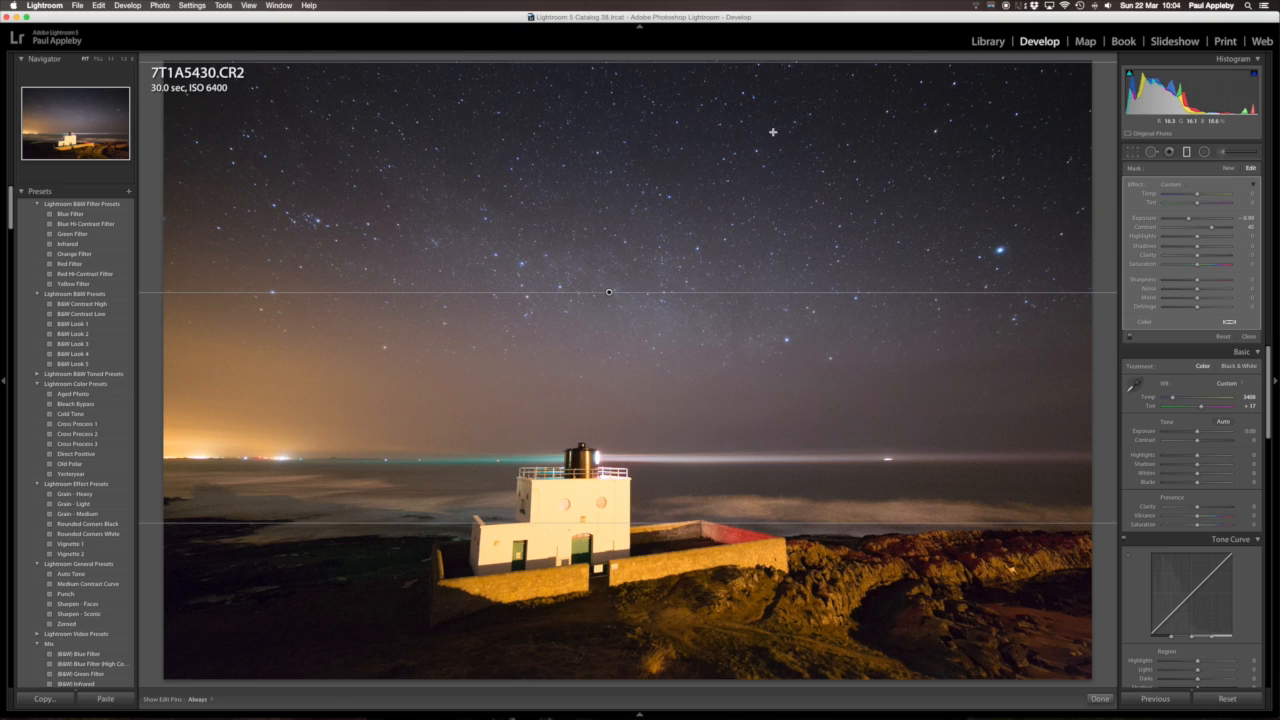
{"action": "left_click_drag", "start_coordinate": [1197, 258], "coordinate": [1220, 257]}
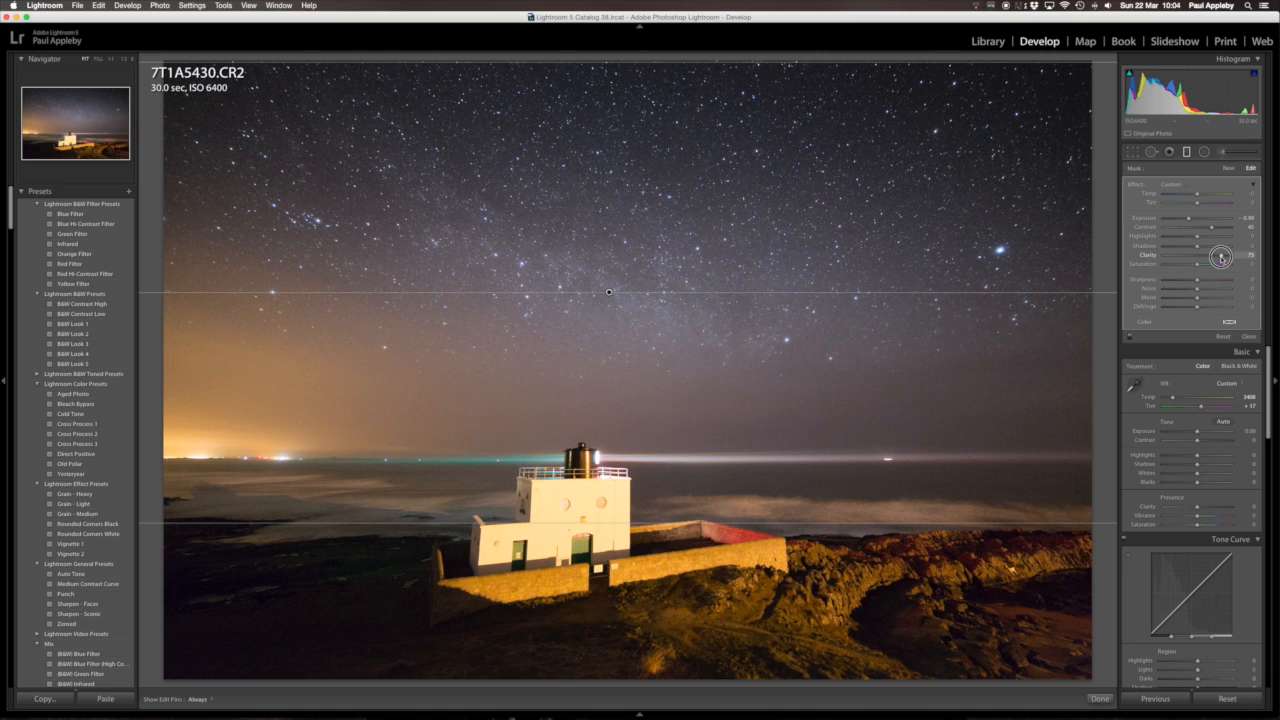
{"action": "left_click_drag", "start_coordinate": [1220, 257], "coordinate": [1207, 257]}
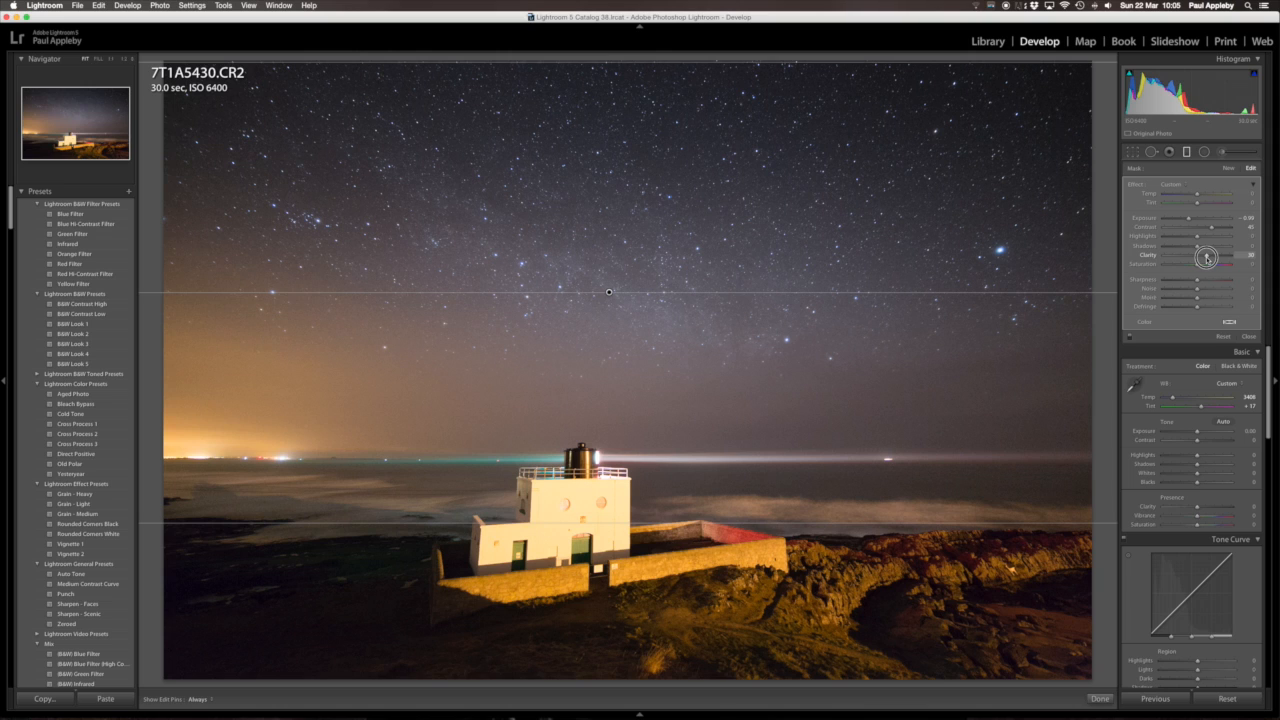
{"action": "left_click_drag", "start_coordinate": [1207, 257], "coordinate": [1204, 257]}
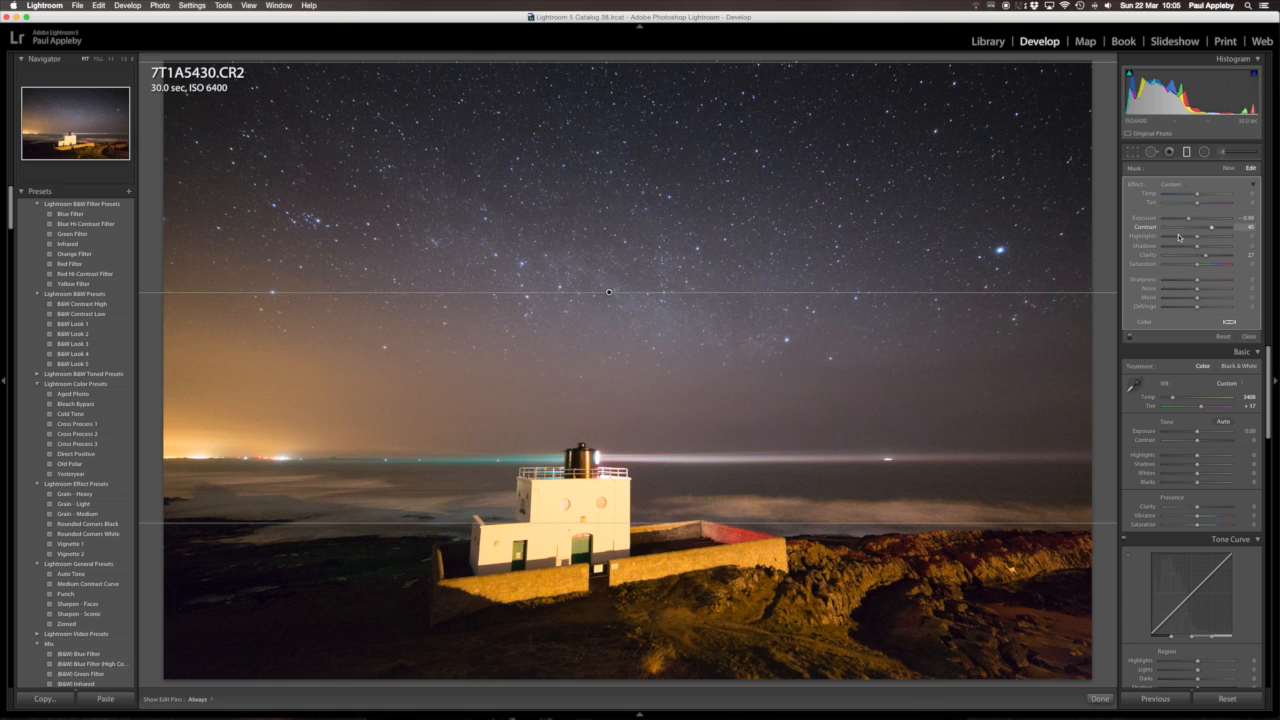
{"action": "mouse_move", "coordinate": [1197, 237]}
{"action": "left_mouse_down"}
{"action": "mouse_move", "coordinate": [1143, 237]}
{"action": "mouse_move", "coordinate": [1199, 237]}
{"action": "mouse_move", "coordinate": [1192, 219]}
{"action": "mouse_move", "coordinate": [1215, 229]}
{"action": "left_mouse_up"}
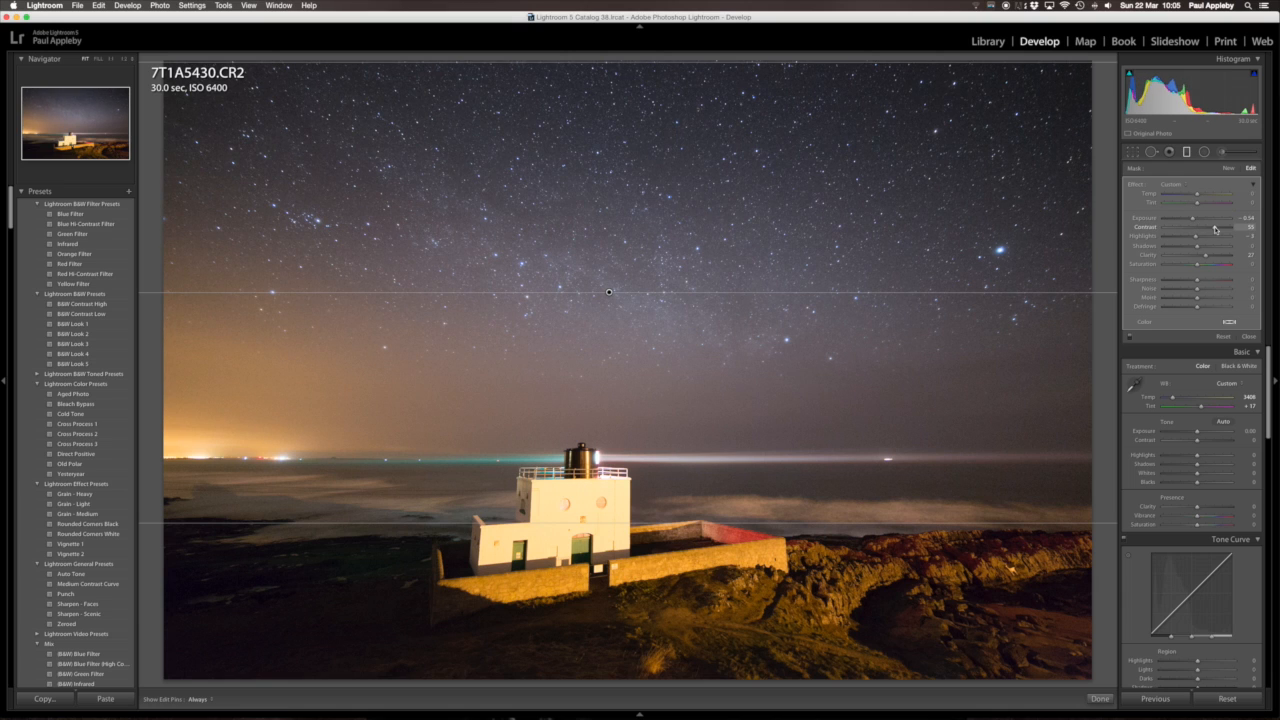
{"action": "left_click", "coordinate": [1098, 698]}
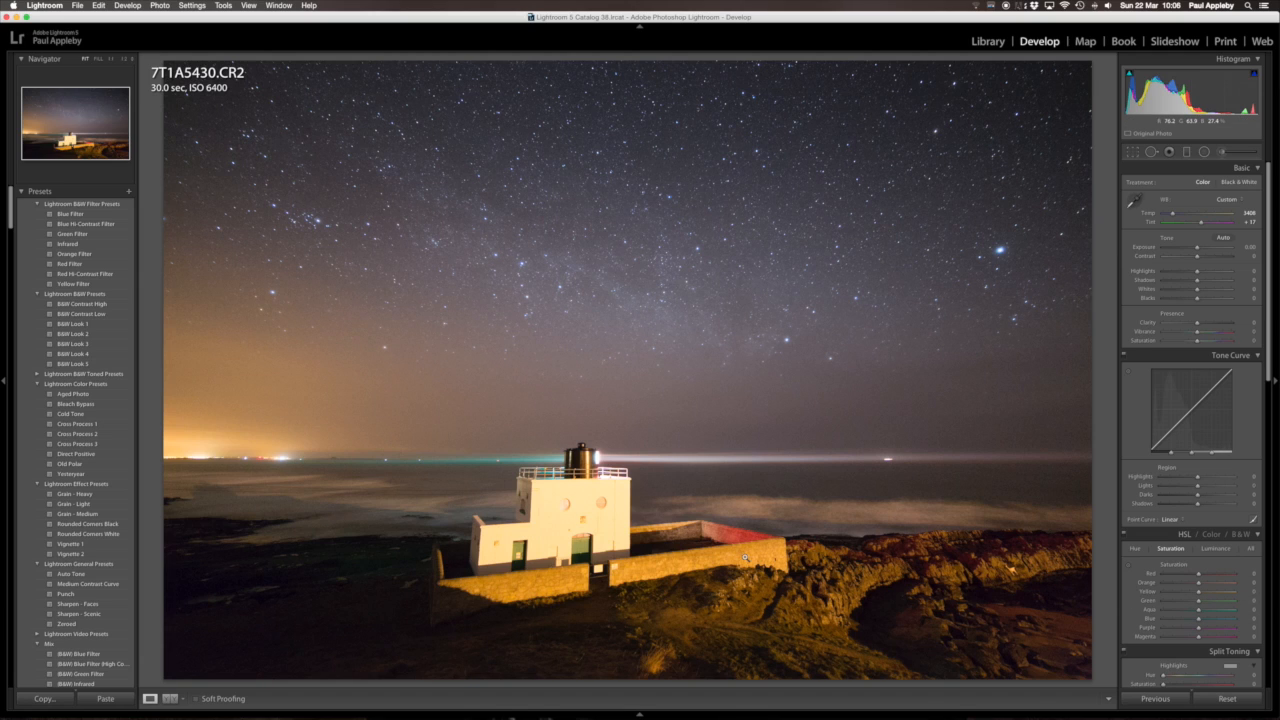
- Slightly reduce the saturation of the yellows in the photo
{"action": "left_click_drag", "start_coordinate": [1199, 593], "coordinate": [1192, 593]}
- Centre the Detail preview on a starry patch of sky, try some Luminance noise reduction and reset it to 0
{"action": "scroll", "coordinate": [1190, 452], "scroll_direction": "down", "scroll_amount": 6}
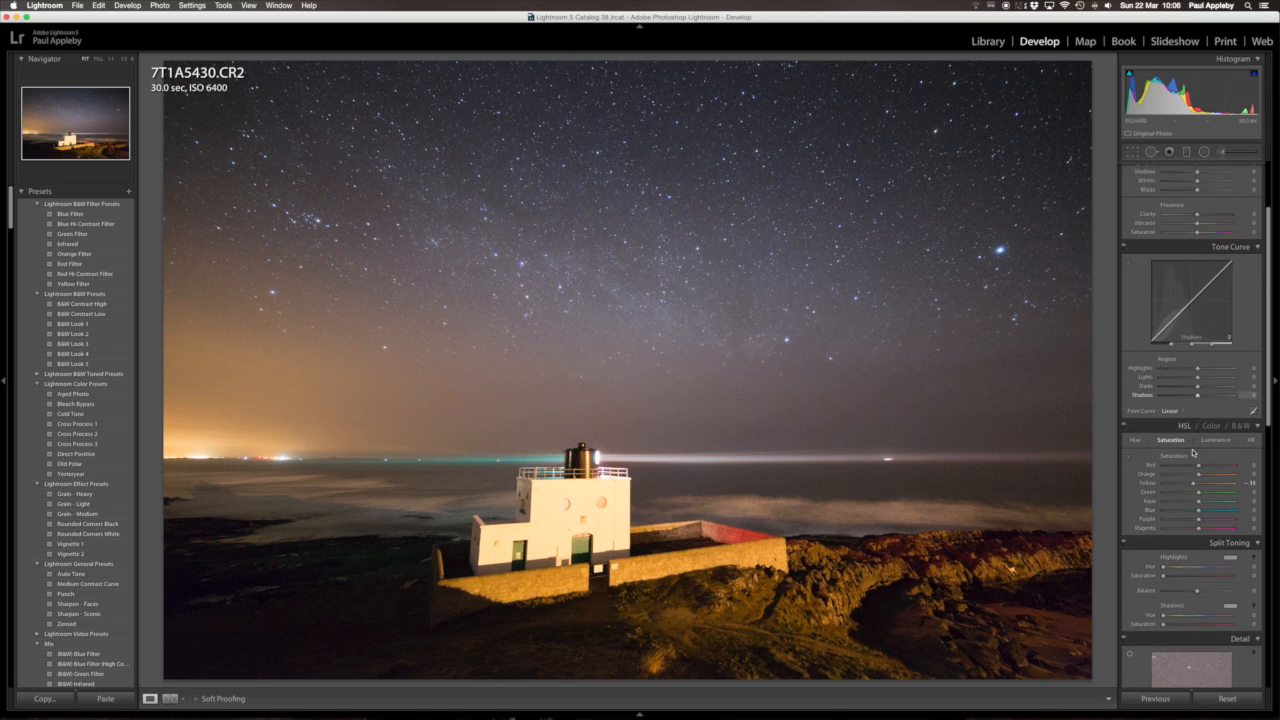
{"action": "scroll", "coordinate": [1190, 452], "scroll_direction": "down", "scroll_amount": 3}
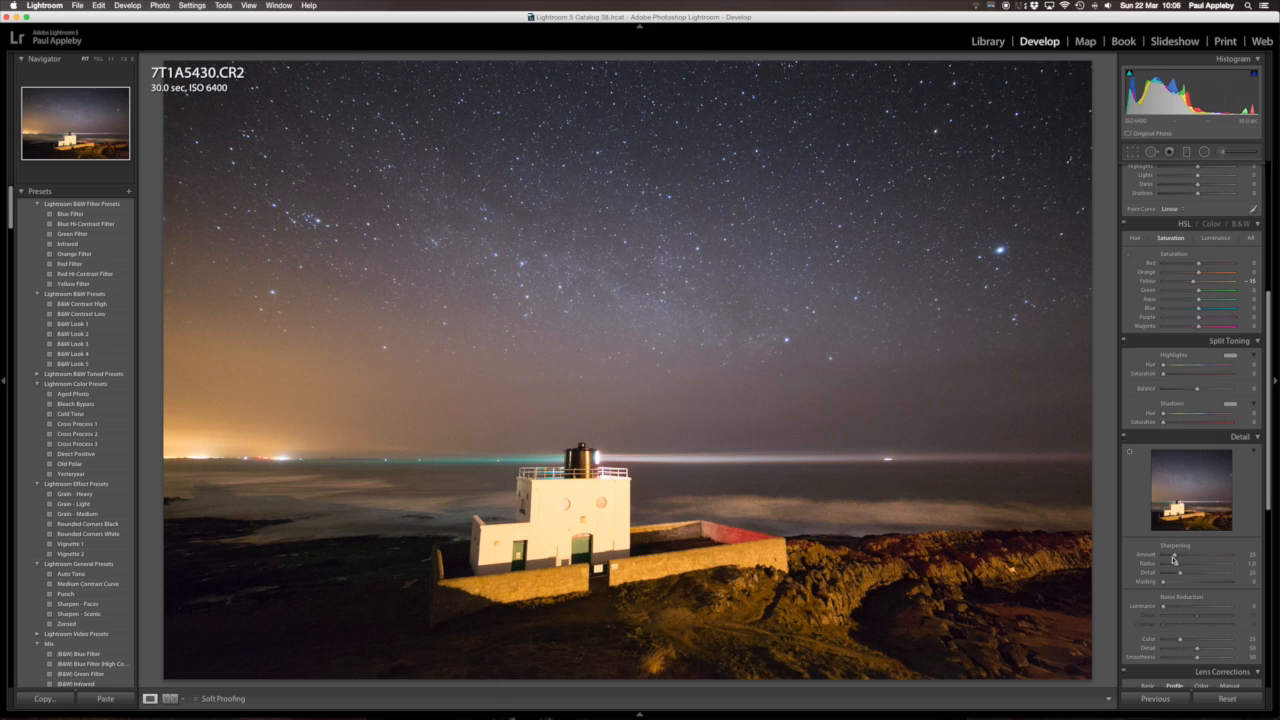
{"action": "left_click_drag", "start_coordinate": [1220, 478], "coordinate": [1217, 487]}
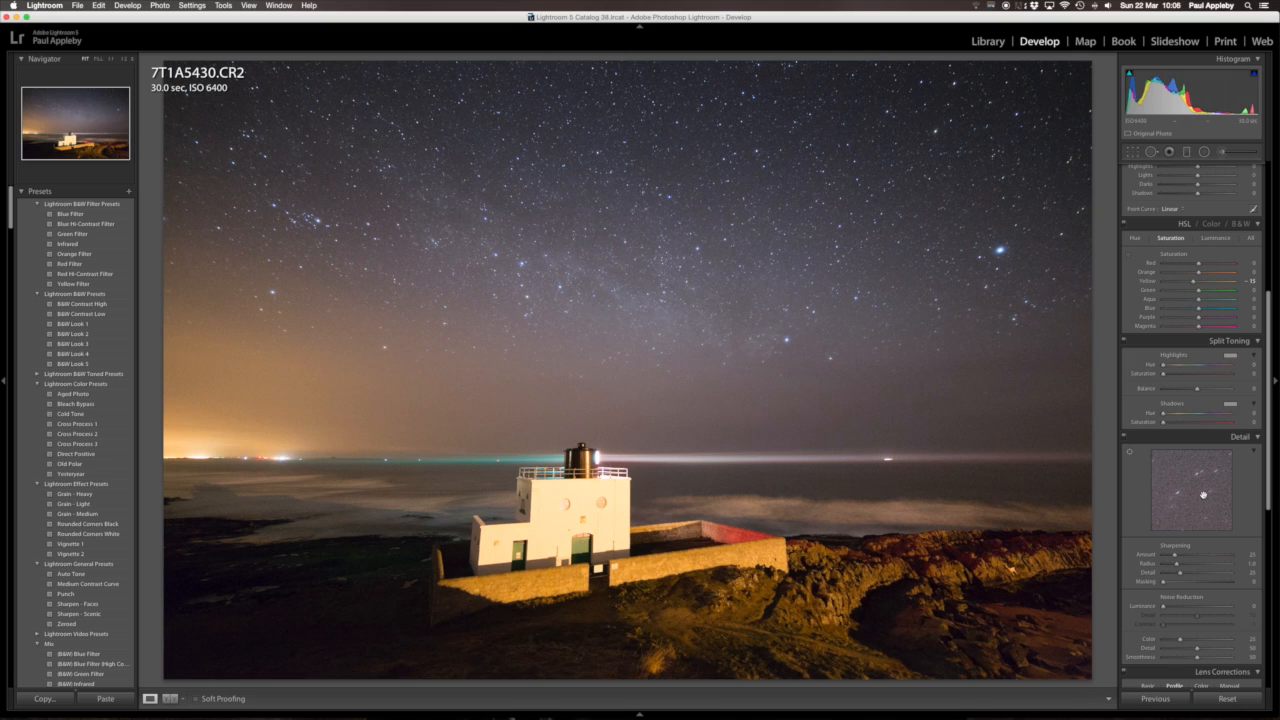
{"action": "mouse_move", "coordinate": [1162, 607]}
{"action": "left_mouse_down"}
{"action": "mouse_move", "coordinate": [1192, 609]}
{"action": "mouse_move", "coordinate": [1175, 608]}
{"action": "left_mouse_up"}
{"action": "double_click", "coordinate": [1140, 606]}
- Show the lens corrections' Color settings and look over the Effects and Camera Calibration adjustments
{"action": "scroll", "coordinate": [1208, 624], "scroll_direction": "down", "scroll_amount": 8}
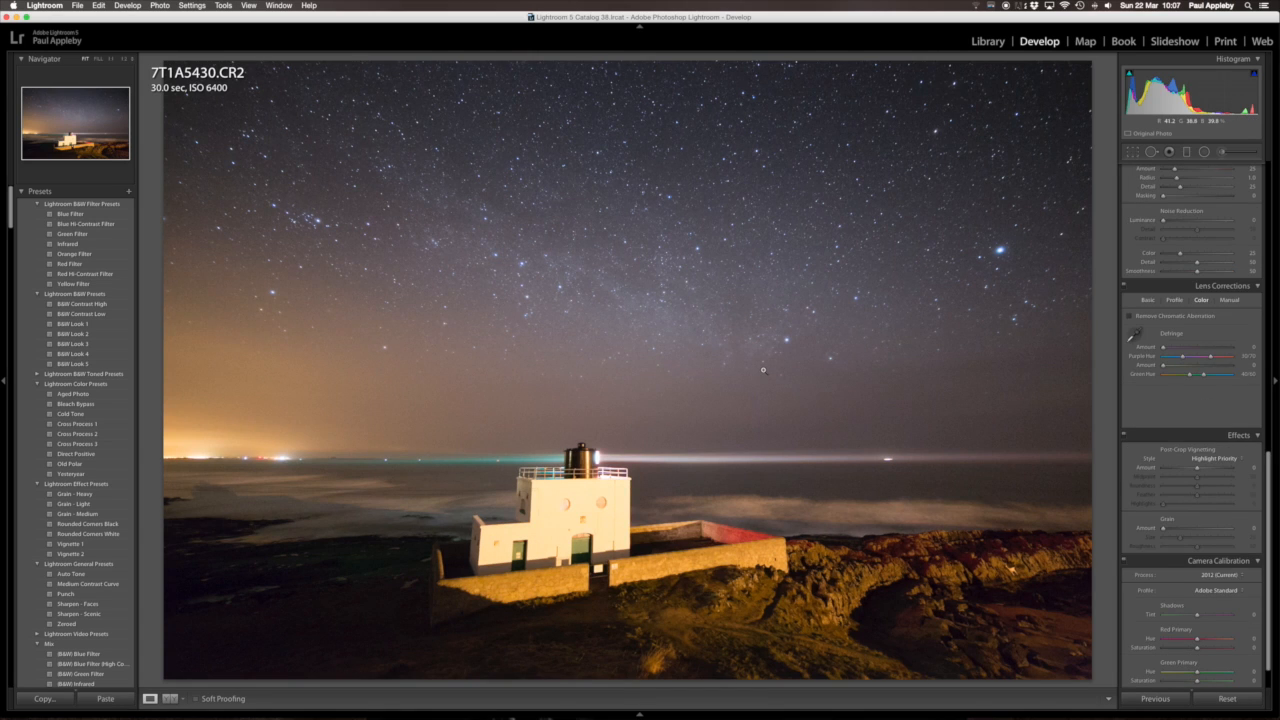
{"action": "scroll", "coordinate": [1185, 502], "scroll_direction": "down", "scroll_amount": 1}
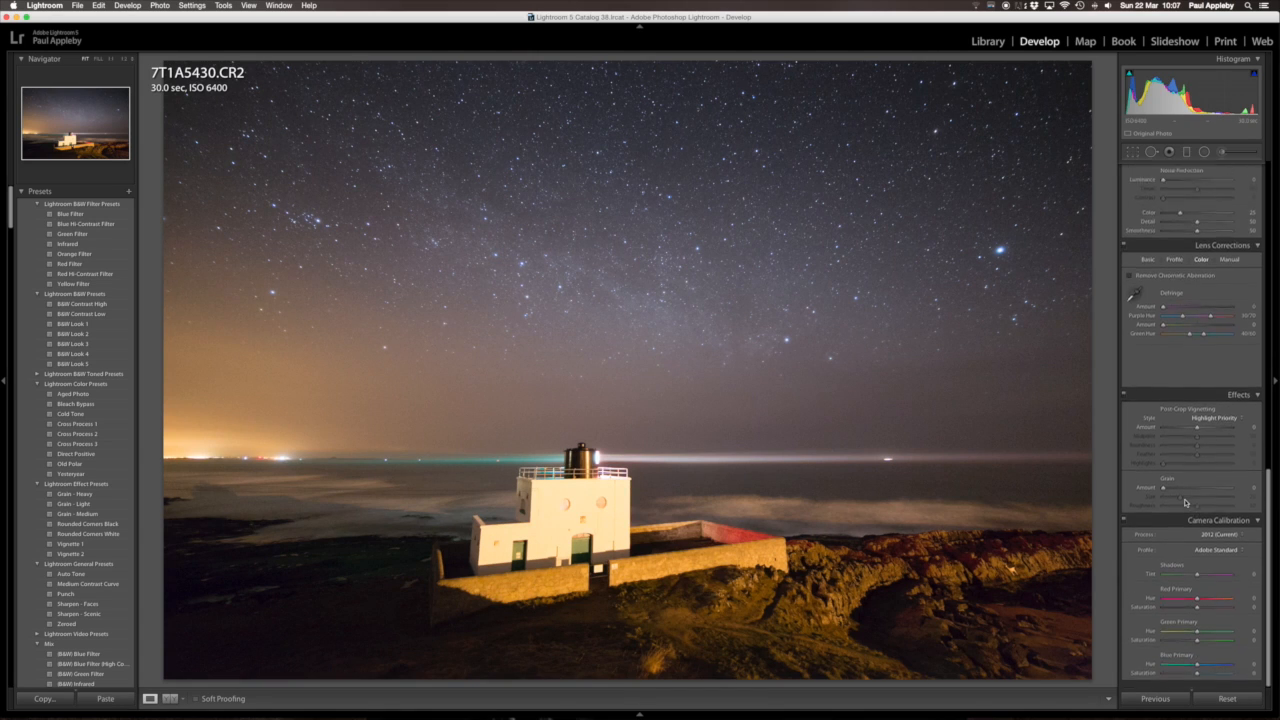
- Try the Camera Faithful profile for the camera calibration and return it to Adobe Standard
{"action": "left_click", "coordinate": [1225, 555]}
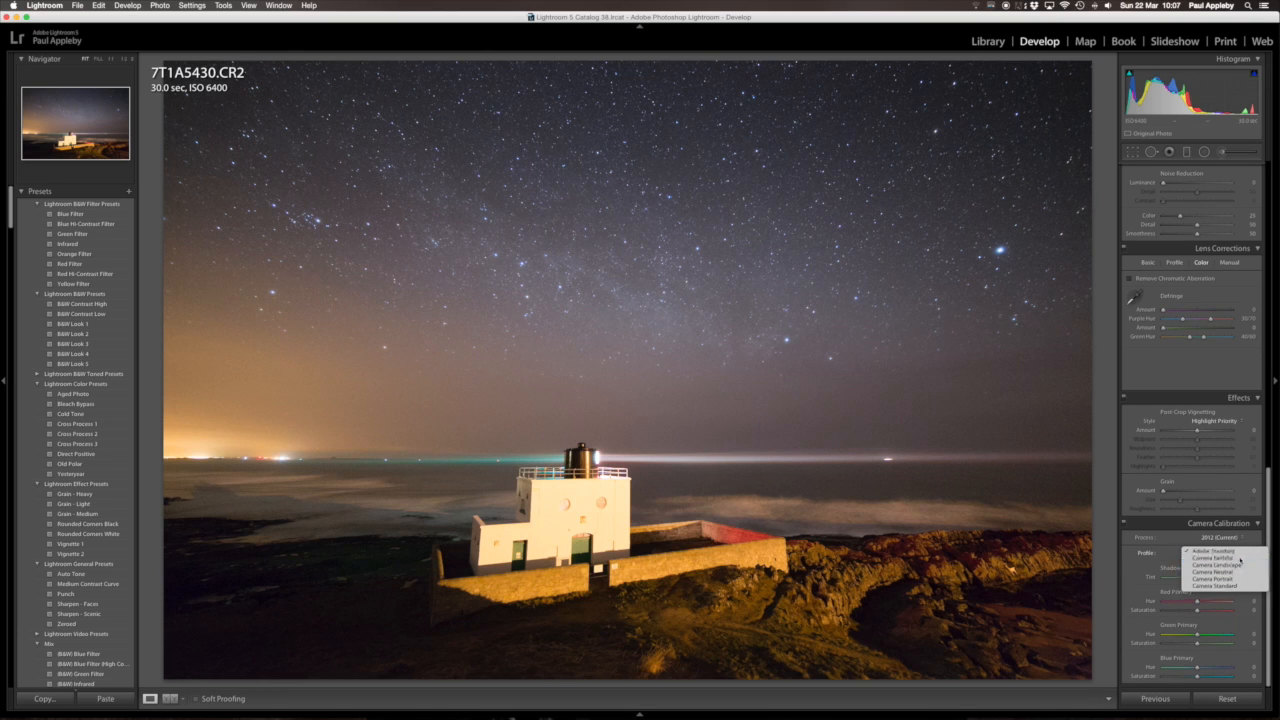
{"action": "left_click", "coordinate": [1240, 559]}
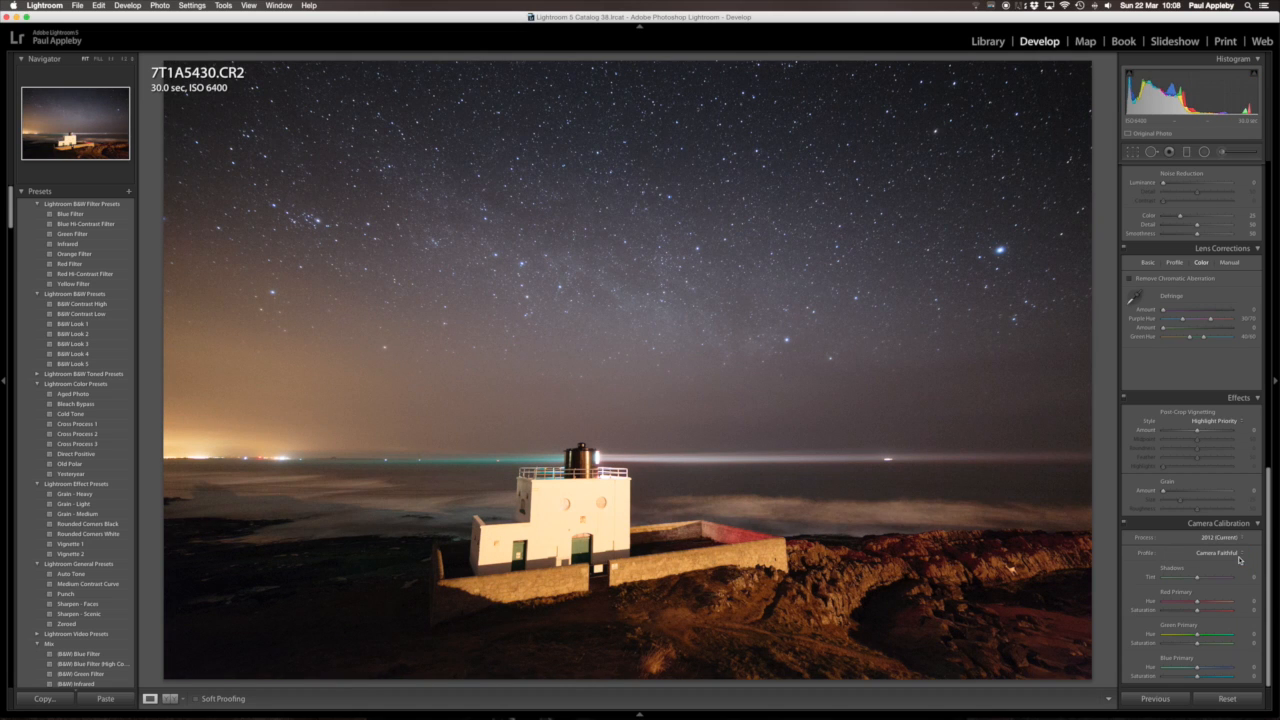
{"action": "left_click", "coordinate": [1240, 559]}
{"action": "left_click", "coordinate": [1231, 549]}
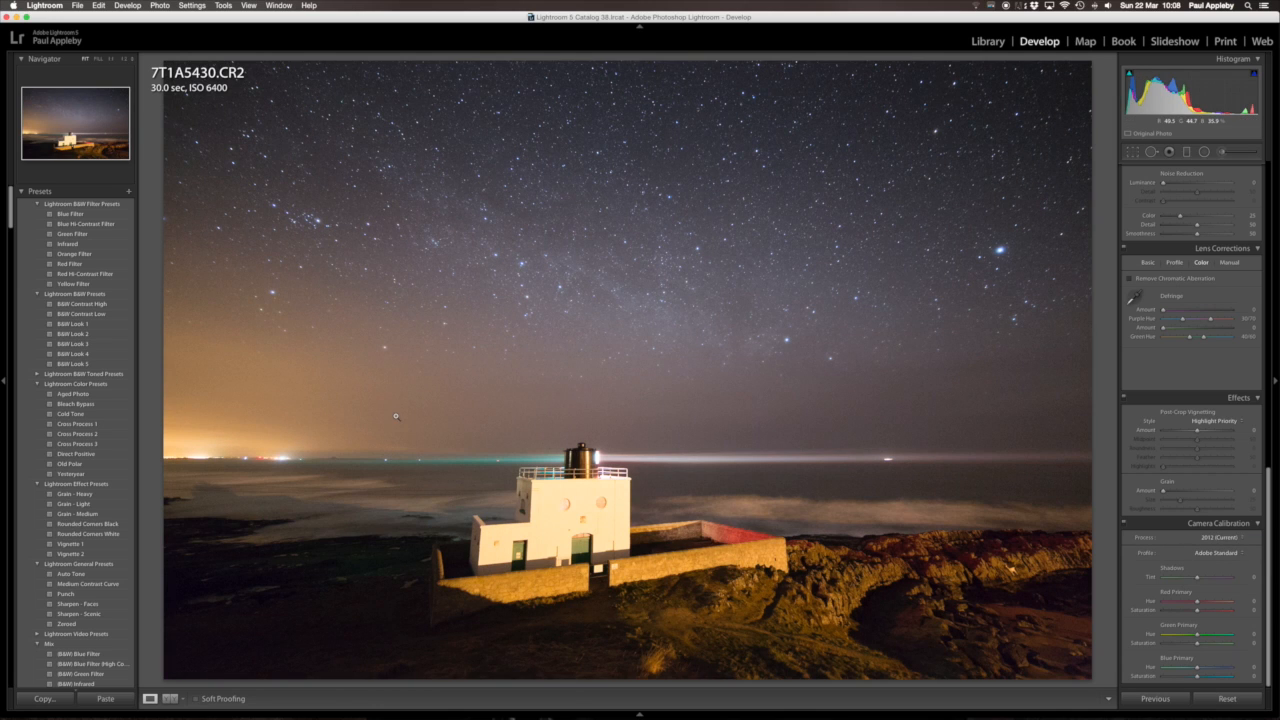
{"action": "scroll", "coordinate": [1166, 332], "scroll_direction": "up", "scroll_amount": 10}
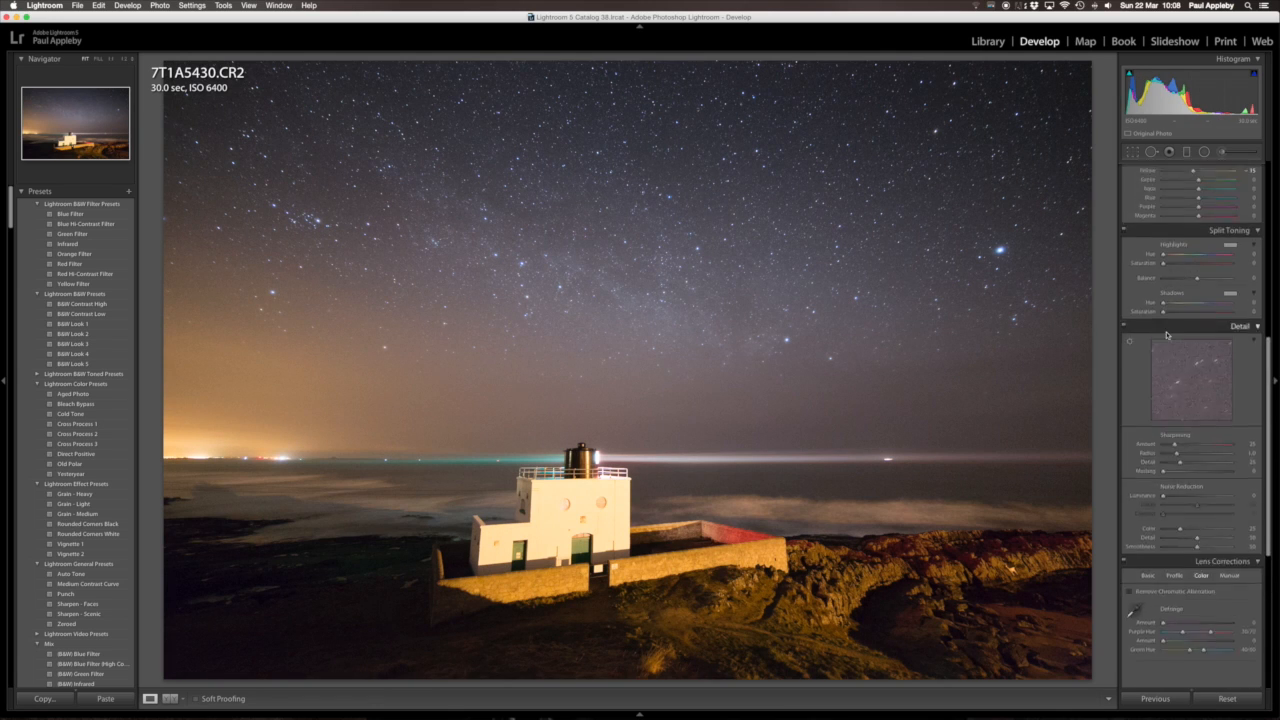
{"action": "scroll", "coordinate": [1166, 332], "scroll_direction": "up", "scroll_amount": 3}
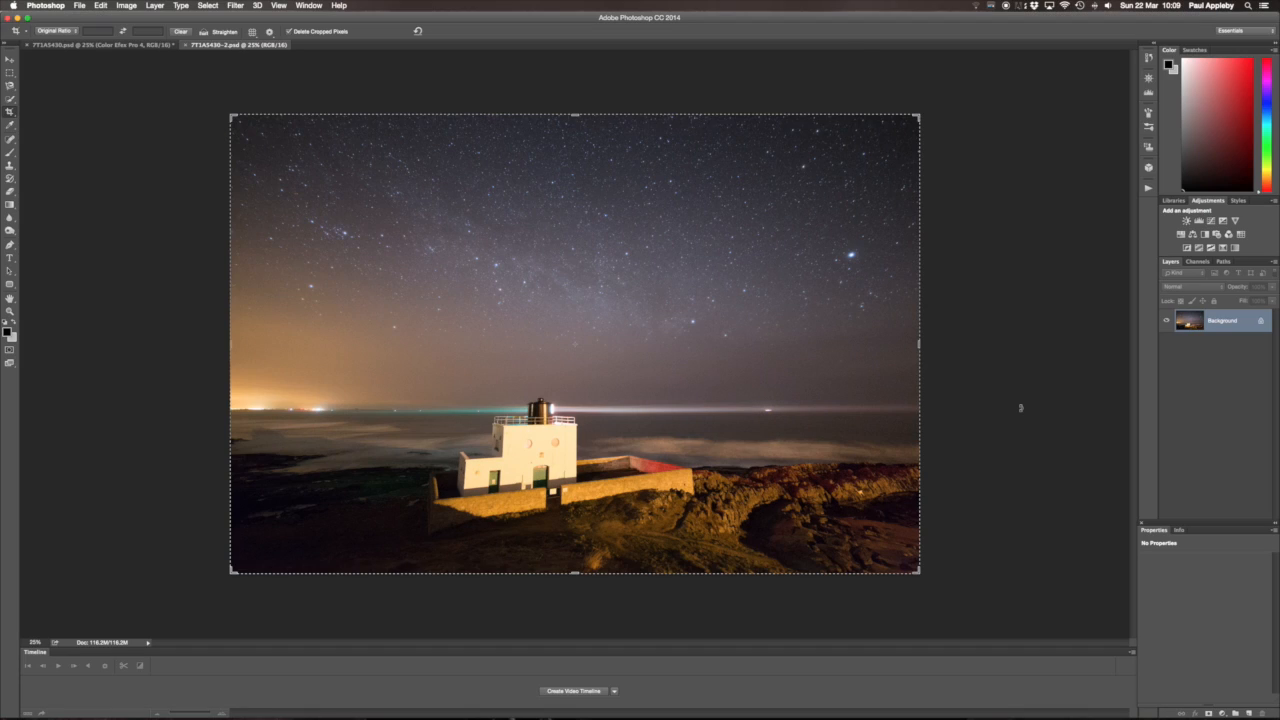
- Switch to the photo in Photoshop, examine the sky and lighthouse up to 100% magnification, and return to the whole image
{"action": "key", "text": "super+equal"}
{"action": "key", "text": "super+equal"}
{"action": "key", "text": "super+equal"}
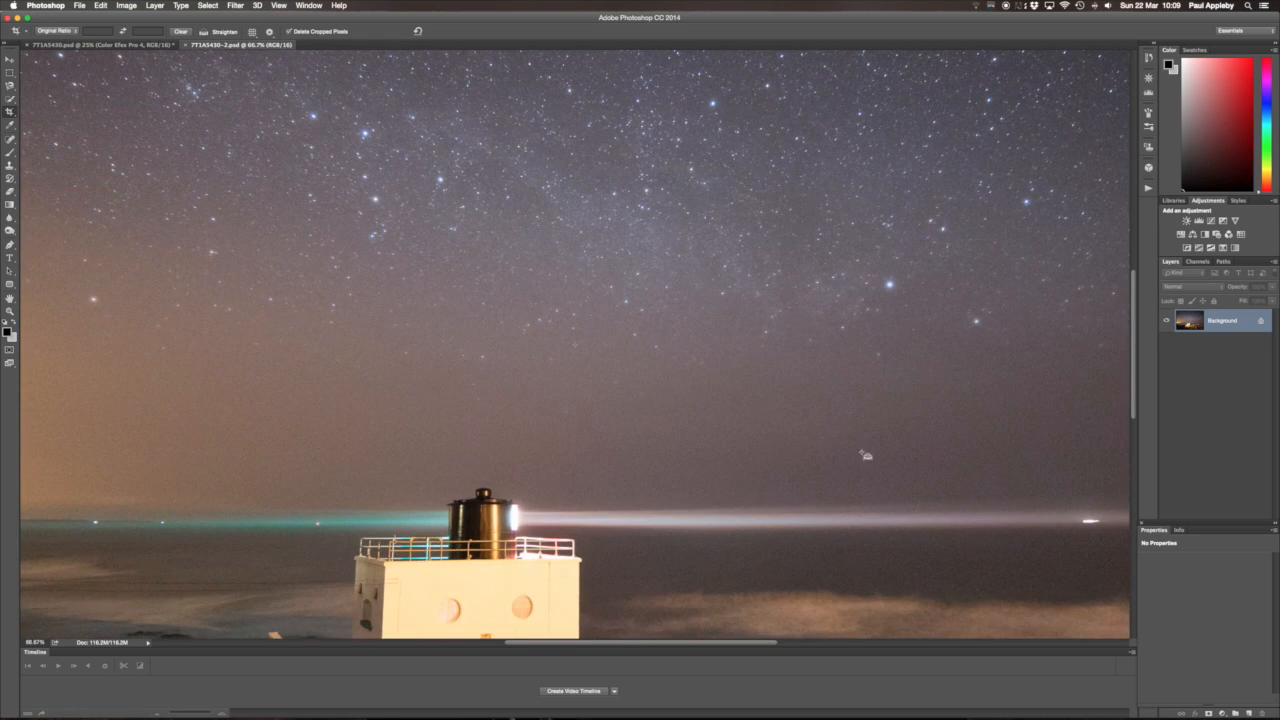
{"action": "key", "text": "super+equal"}
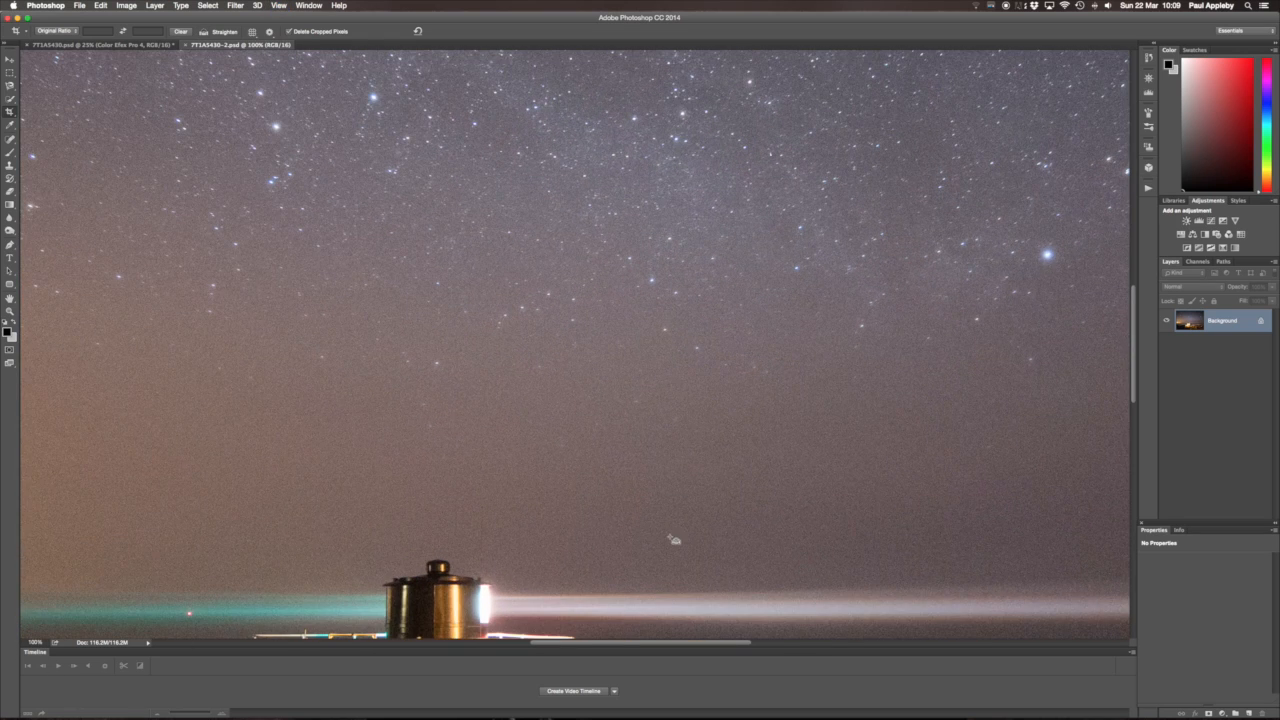
{"action": "key", "text": "super+minus"}
{"action": "key", "text": "super+minus"}
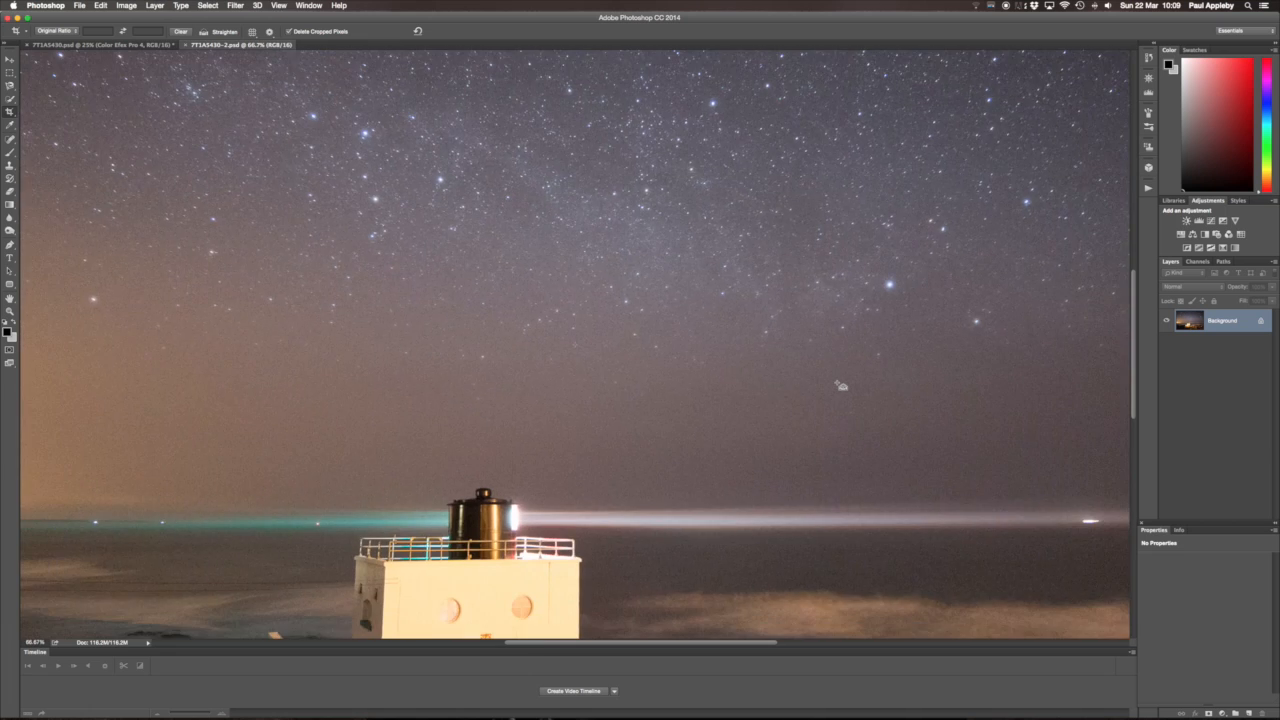
{"action": "key", "text": "super+minus"}
{"action": "key", "text": "super+minus"}
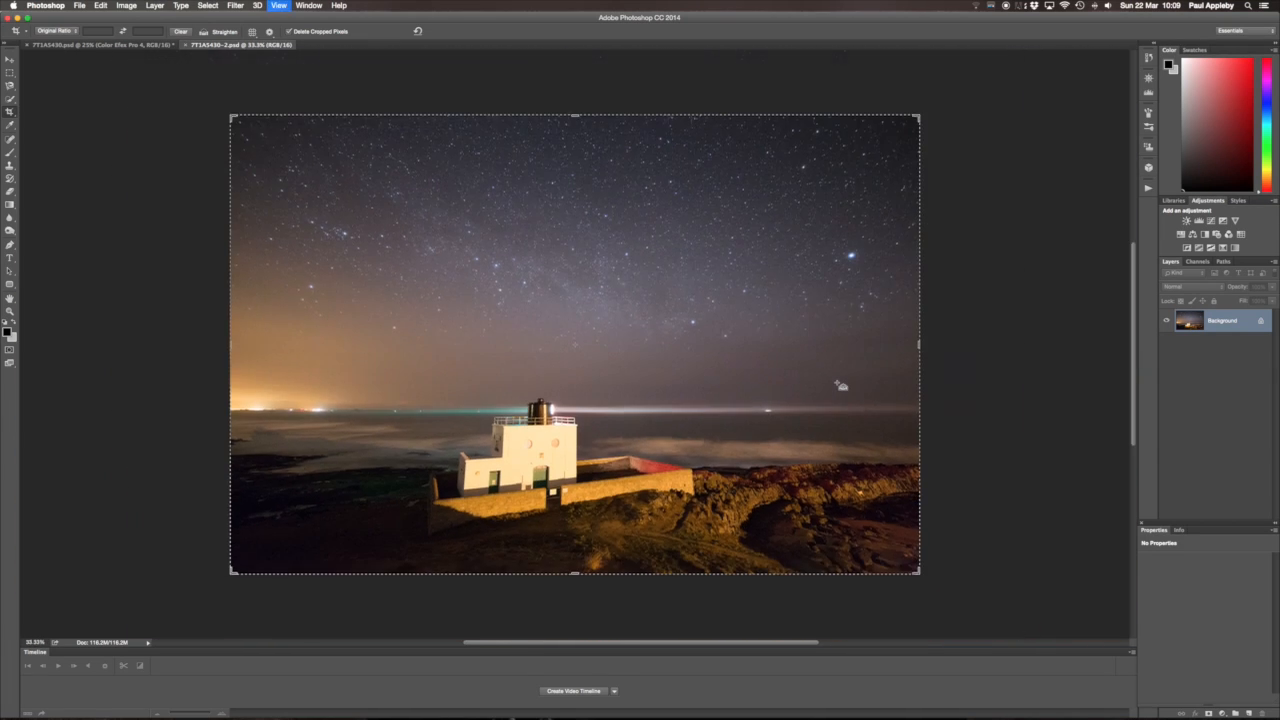
{"action": "key", "text": "super+equal"}
{"action": "key", "text": "super+minus"}
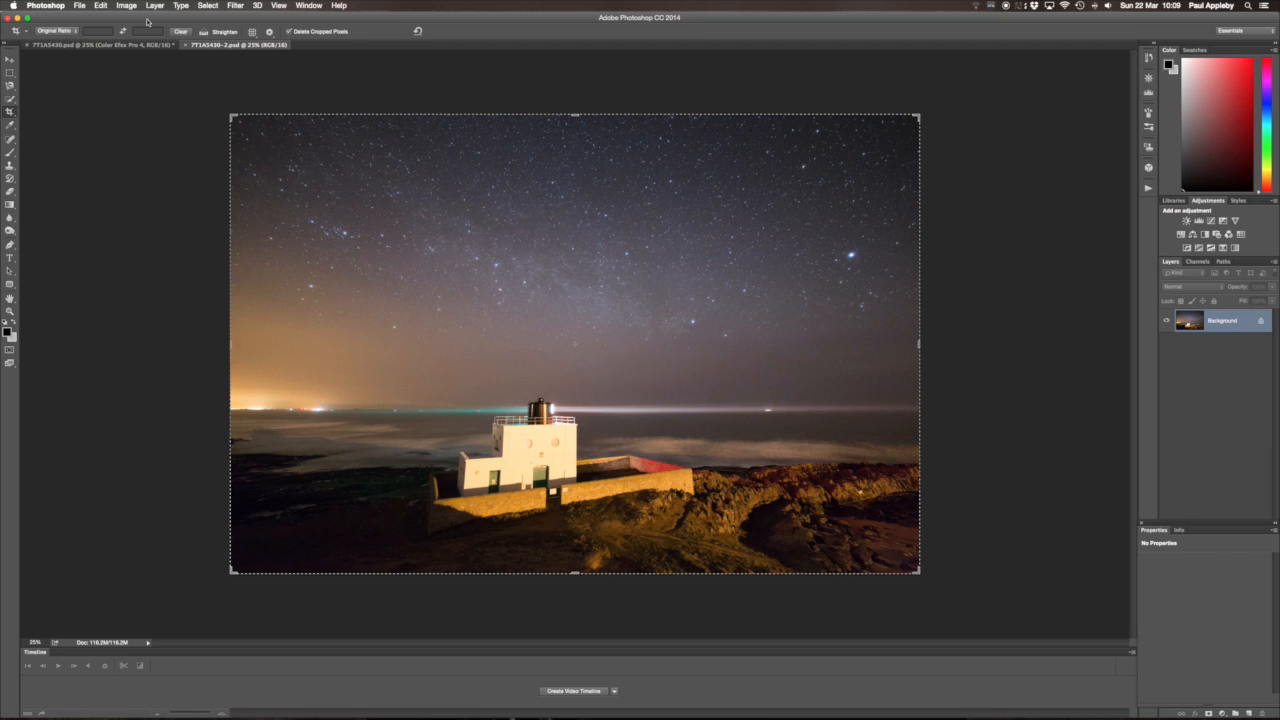
- Convert the locked Background into an editable layer with the default name, Normal mode and 100% opacity
{"action": "left_click", "coordinate": [101, 6]}
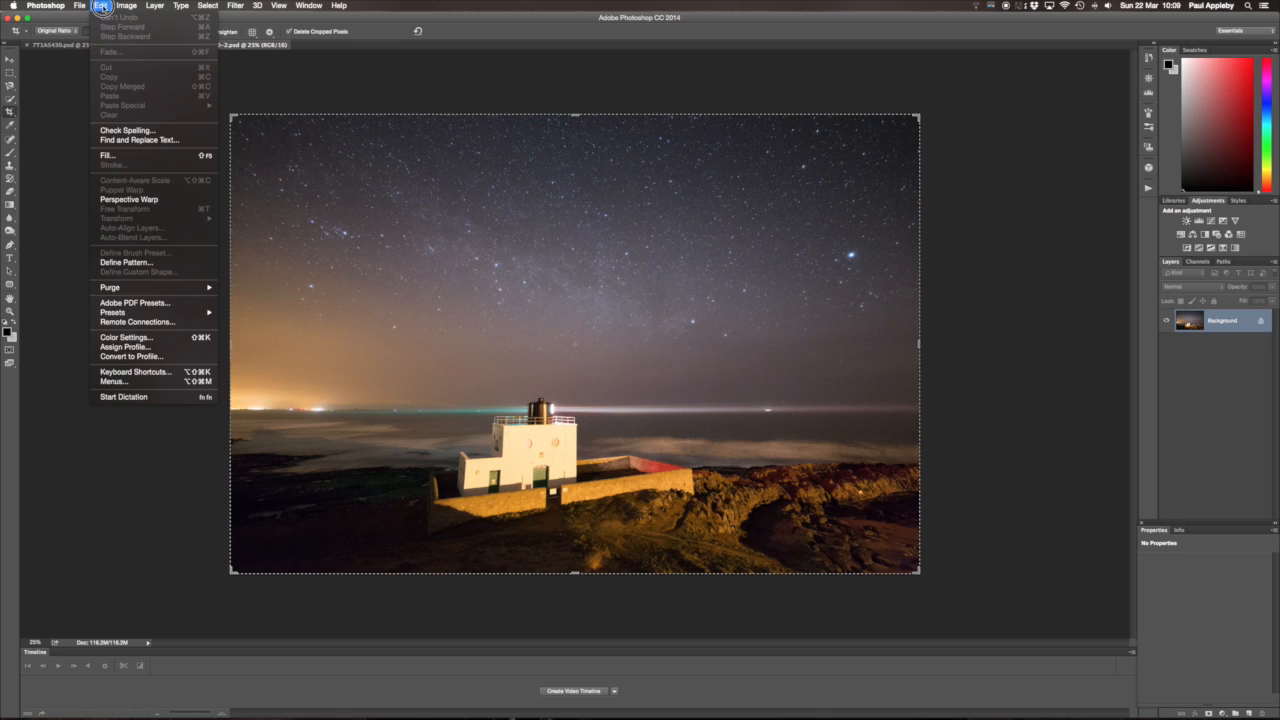
{"action": "left_click", "coordinate": [577, 98]}
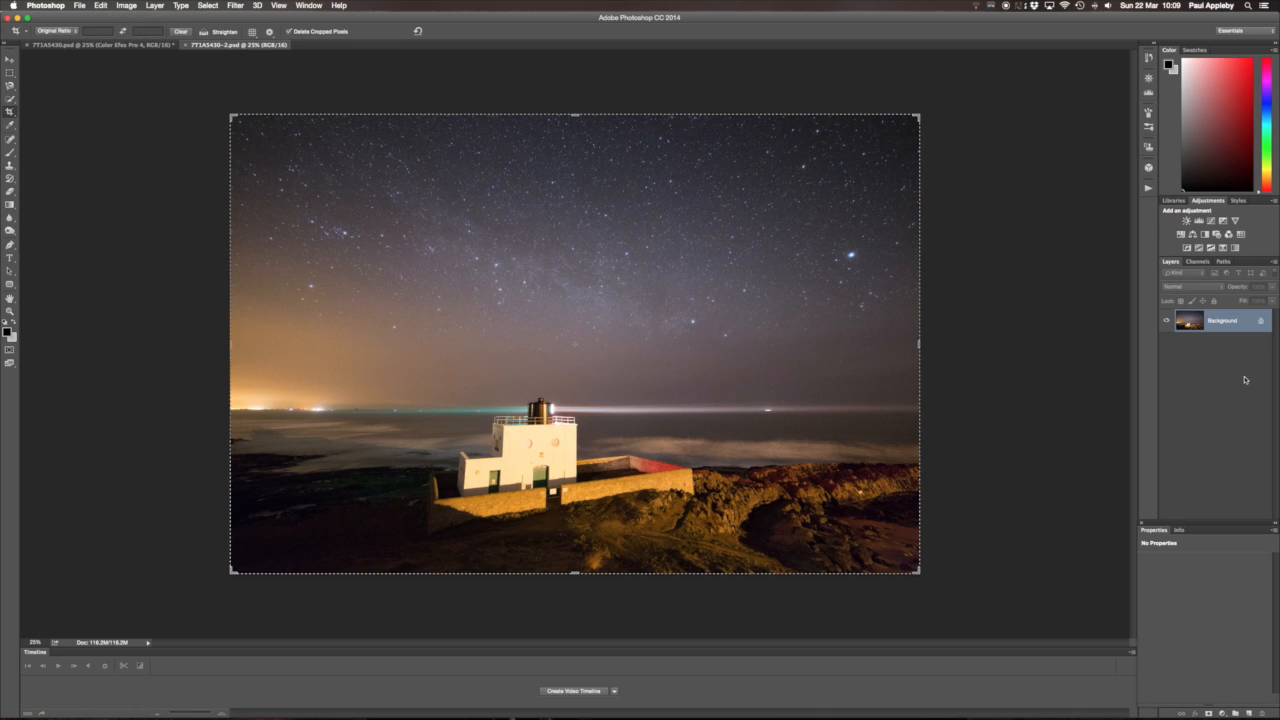
{"action": "double_click", "coordinate": [1235, 319]}
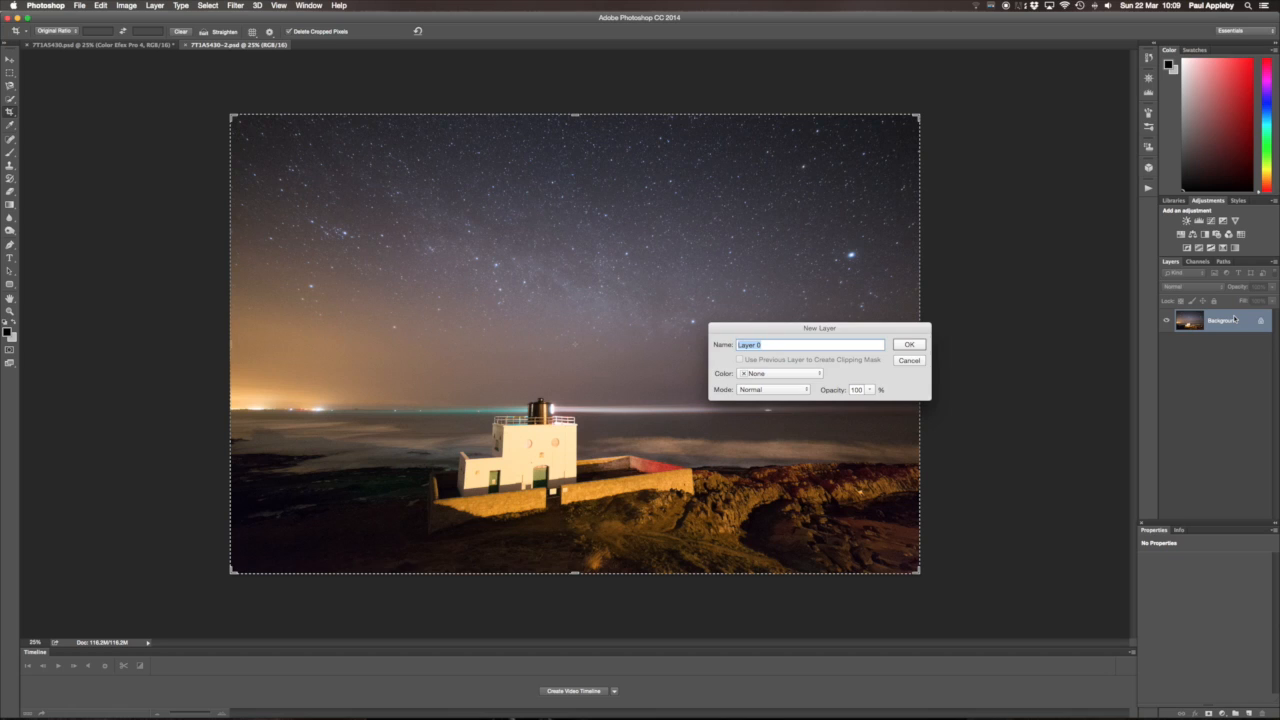
{"action": "key", "text": "Return"}
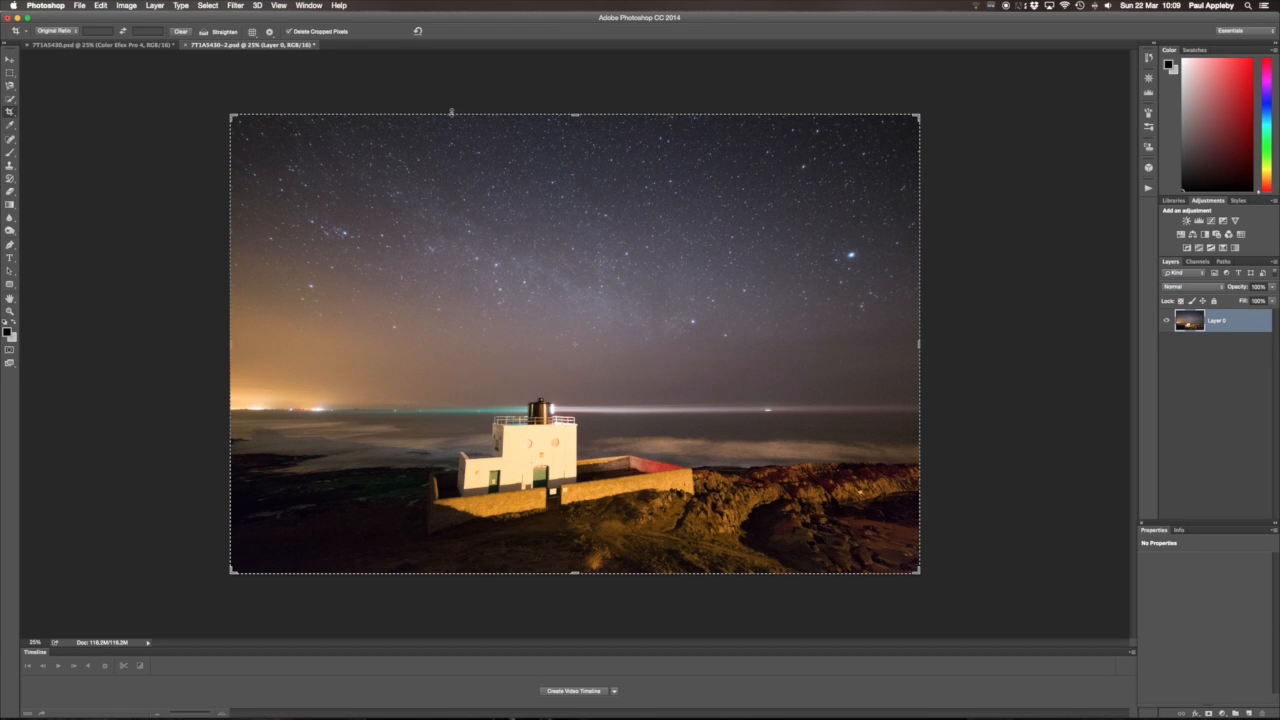
- Try a Warp transform on the layer by shifting the part of the sky above the lighthouse sideways
{"action": "left_click", "coordinate": [100, 6]}
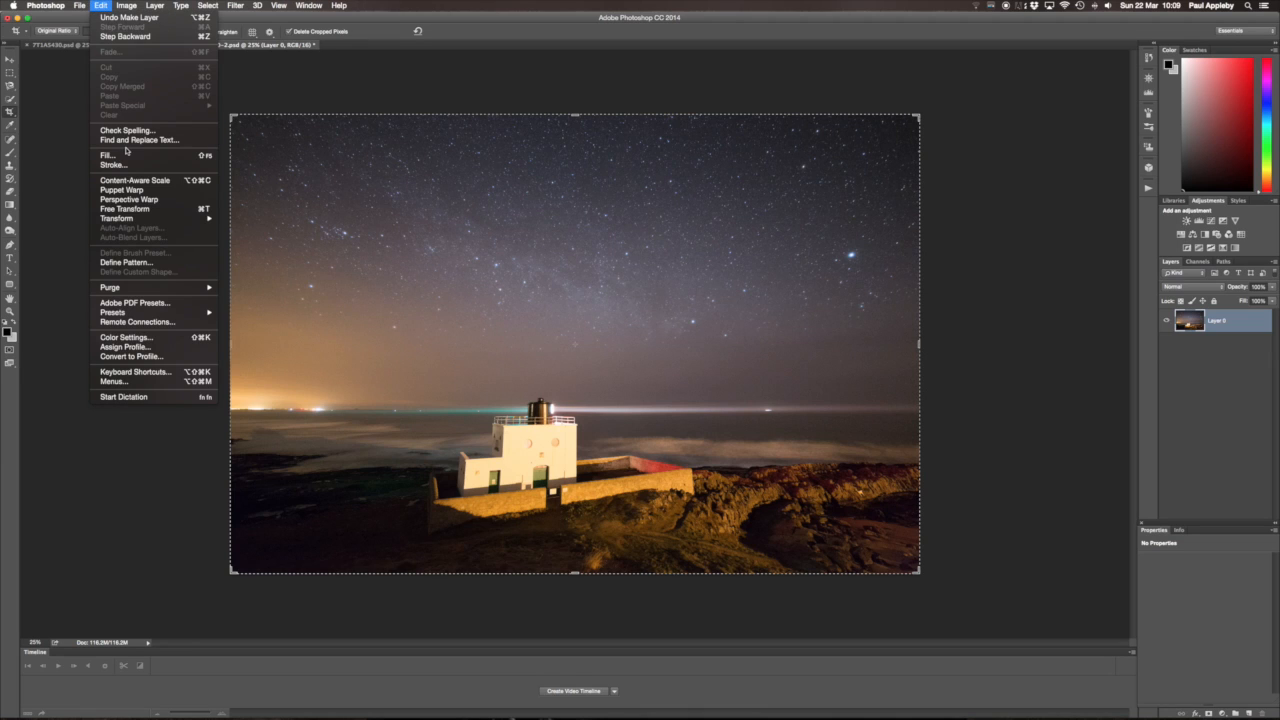
{"action": "mouse_move", "coordinate": [136, 219]}
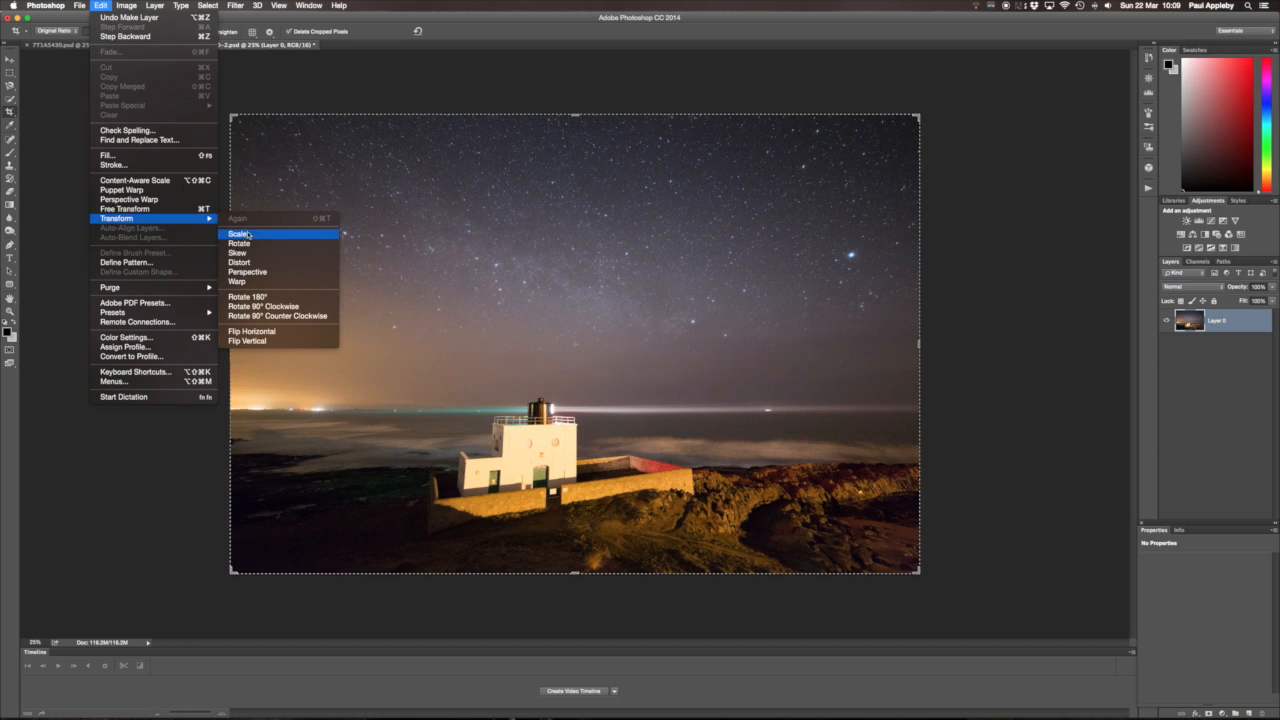
{"action": "left_click", "coordinate": [254, 284]}
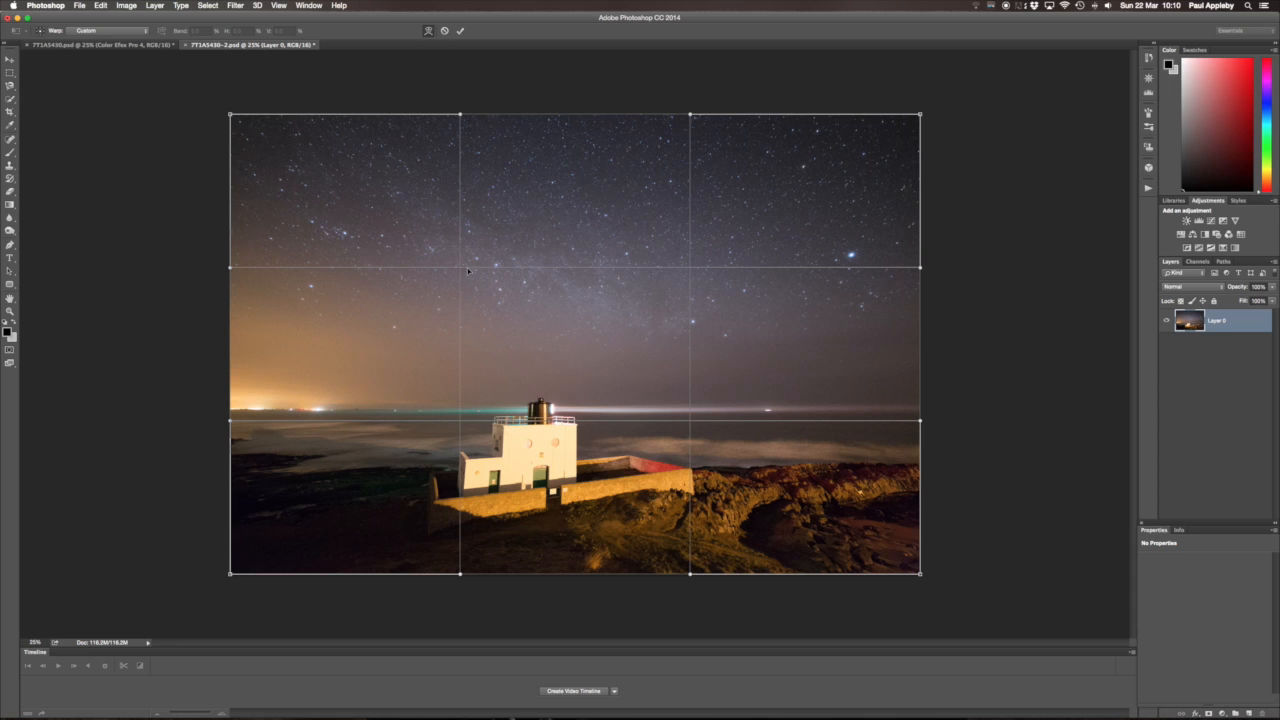
{"action": "left_click_drag", "start_coordinate": [460, 267], "coordinate": [359, 283]}
{"action": "left_click_drag", "start_coordinate": [393, 294], "coordinate": [475, 262]}
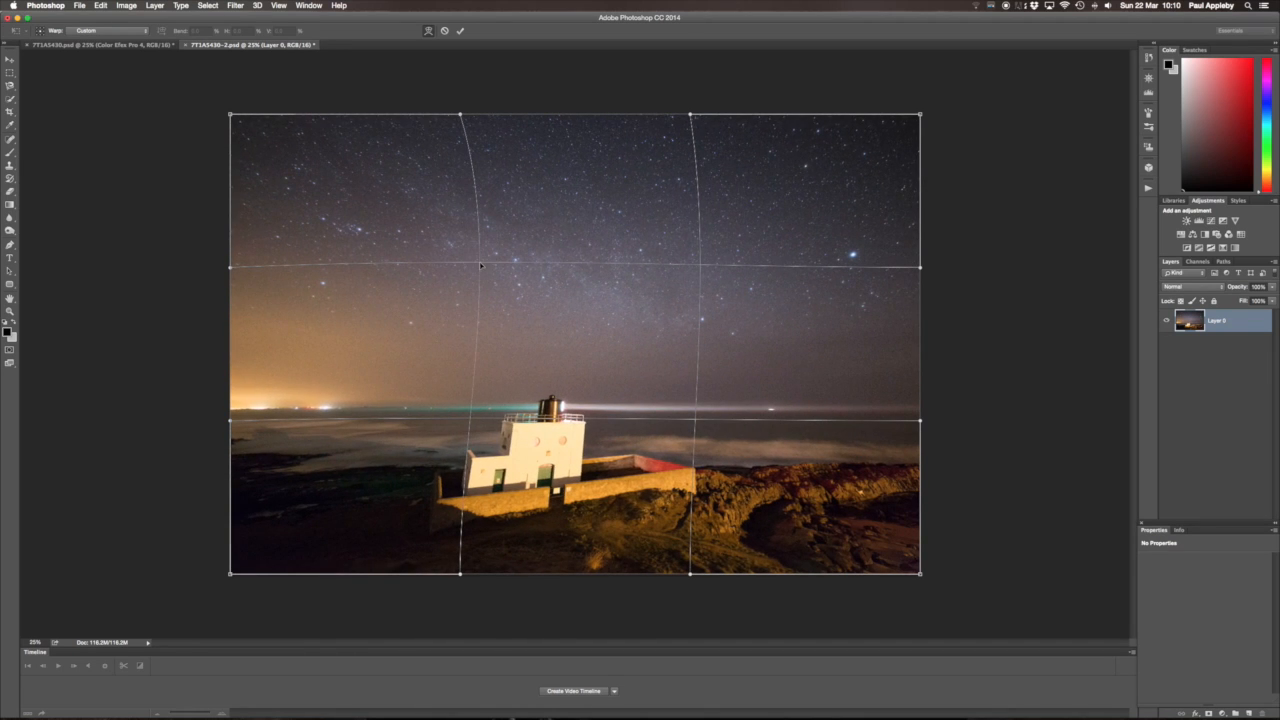
{"action": "left_click", "coordinate": [460, 30]}
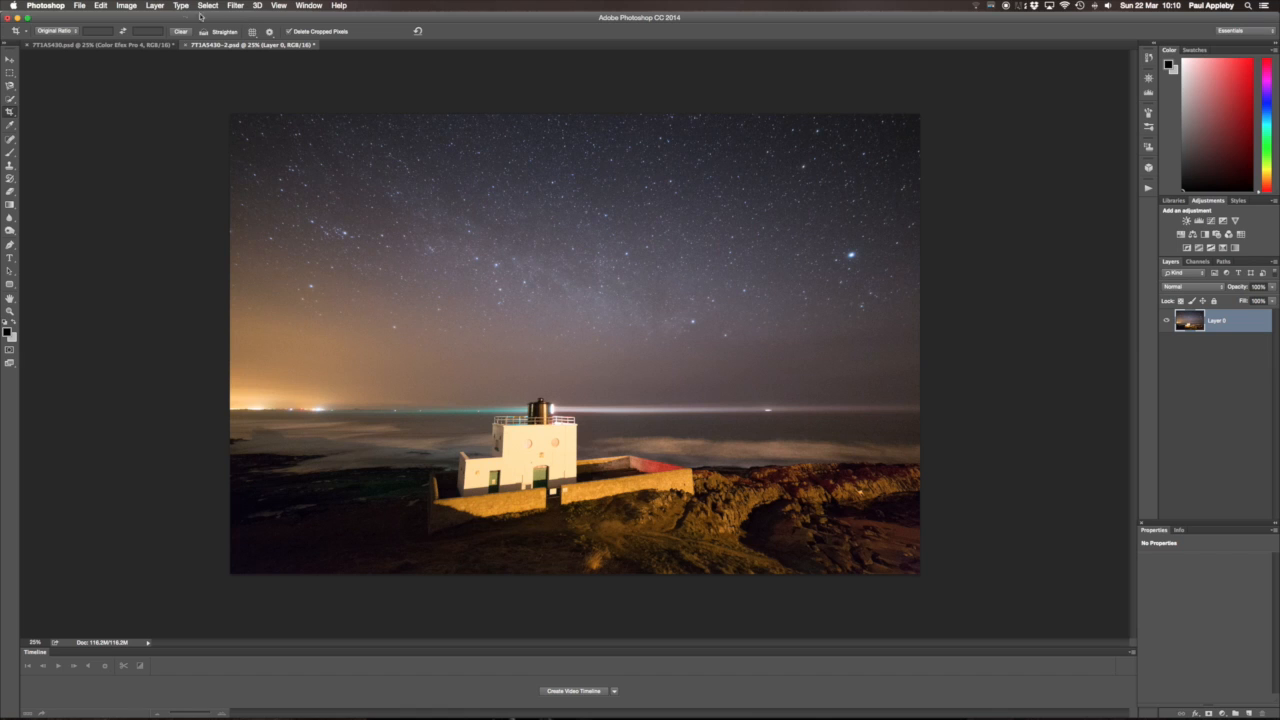
- Warp the layer so the left edge of the sky bulges outward, with a slight nudge to the sky's right part
{"action": "left_click", "coordinate": [100, 6]}
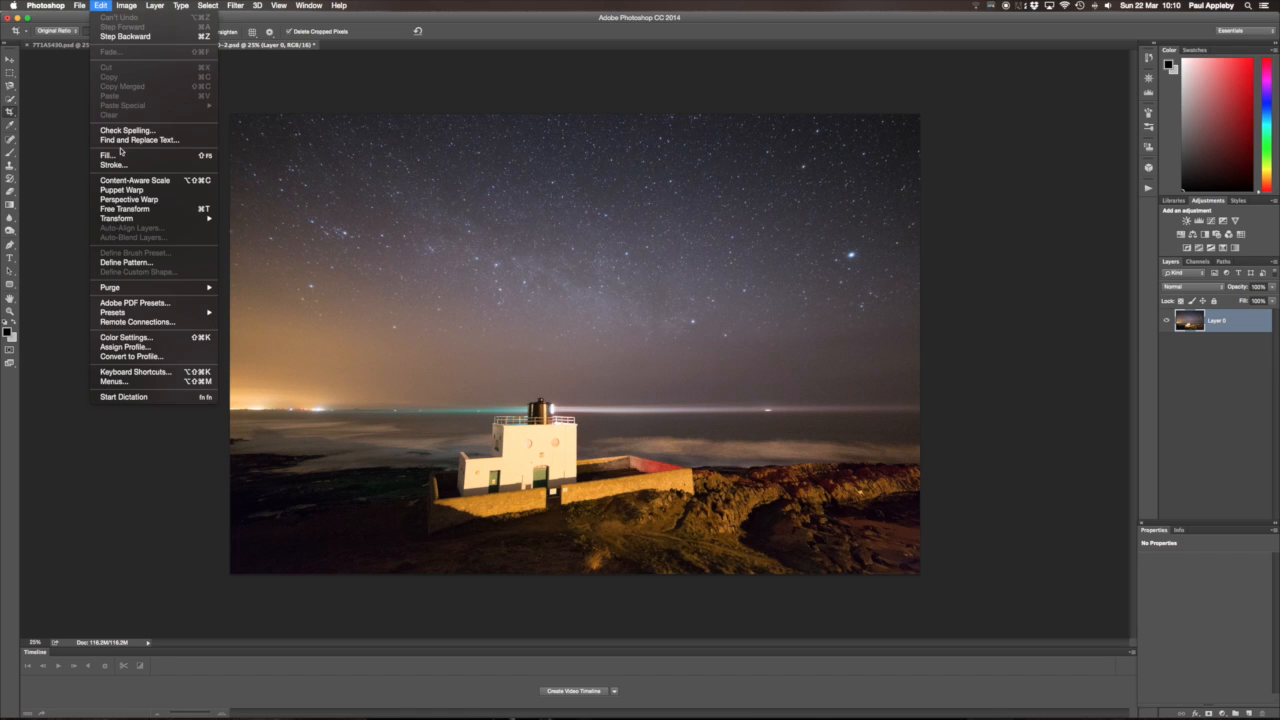
{"action": "mouse_move", "coordinate": [144, 220]}
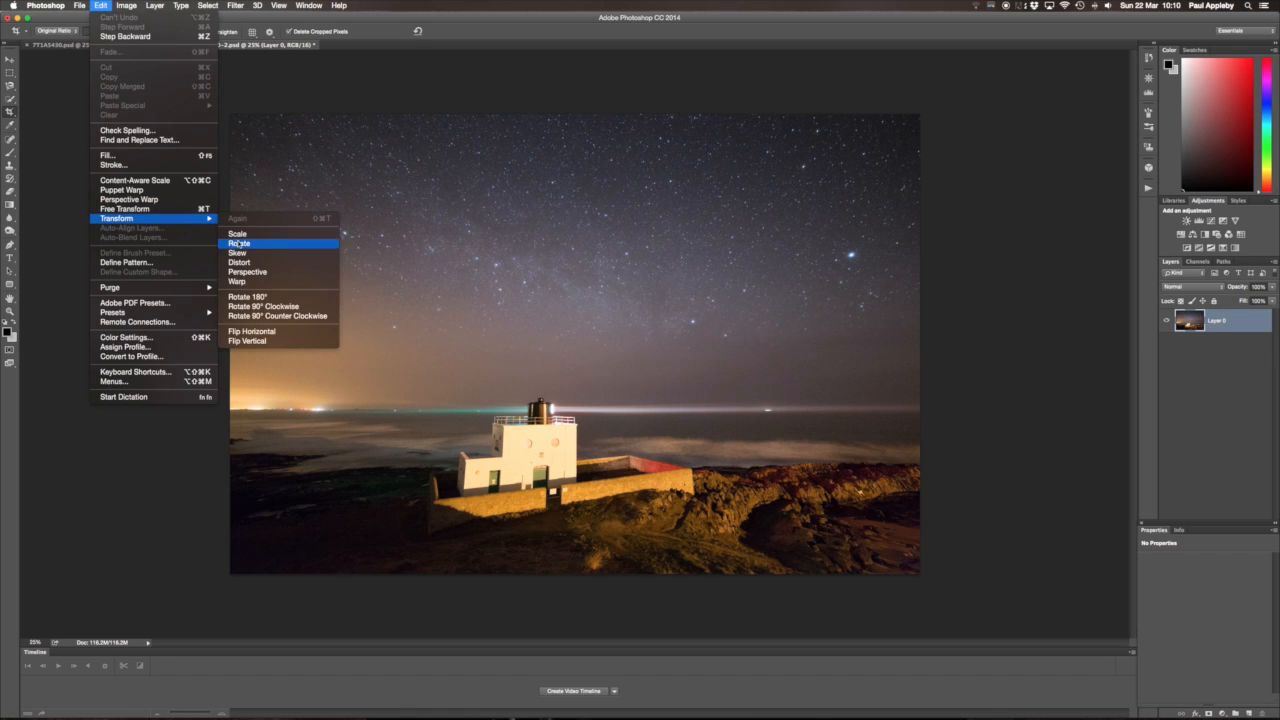
{"action": "left_click", "coordinate": [237, 281]}
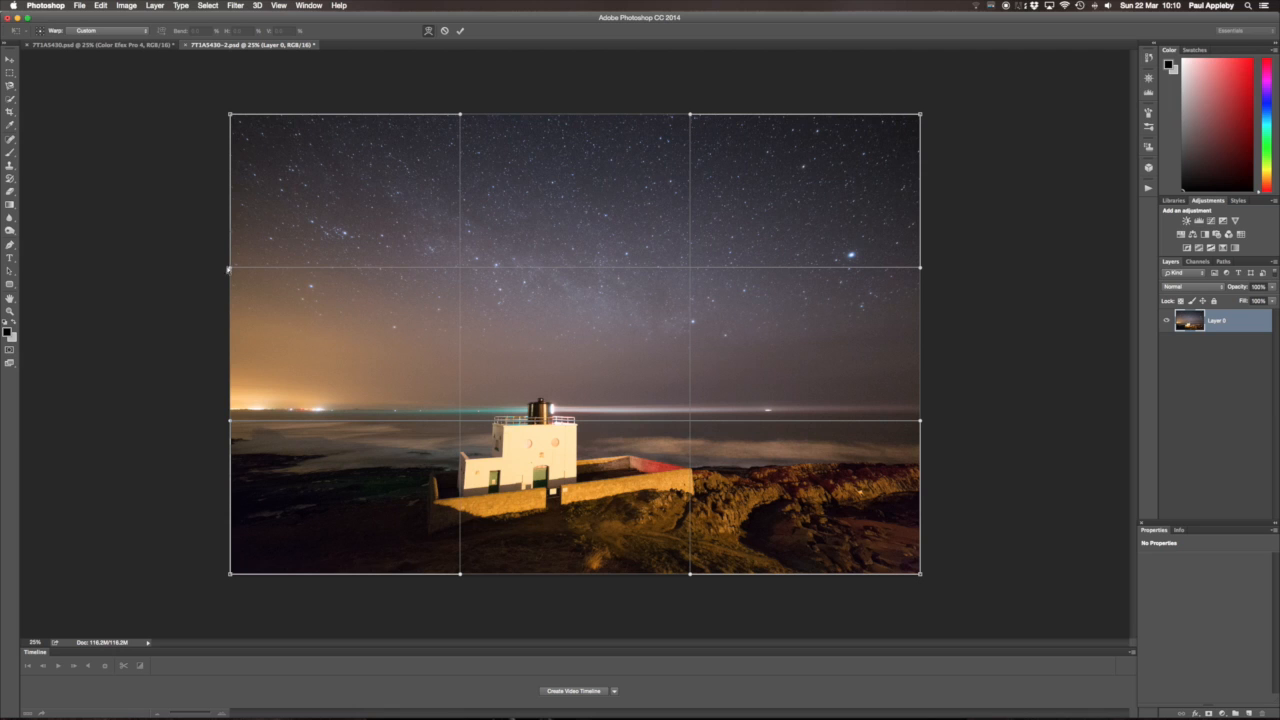
{"action": "left_click_drag", "start_coordinate": [230, 268], "coordinate": [173, 265]}
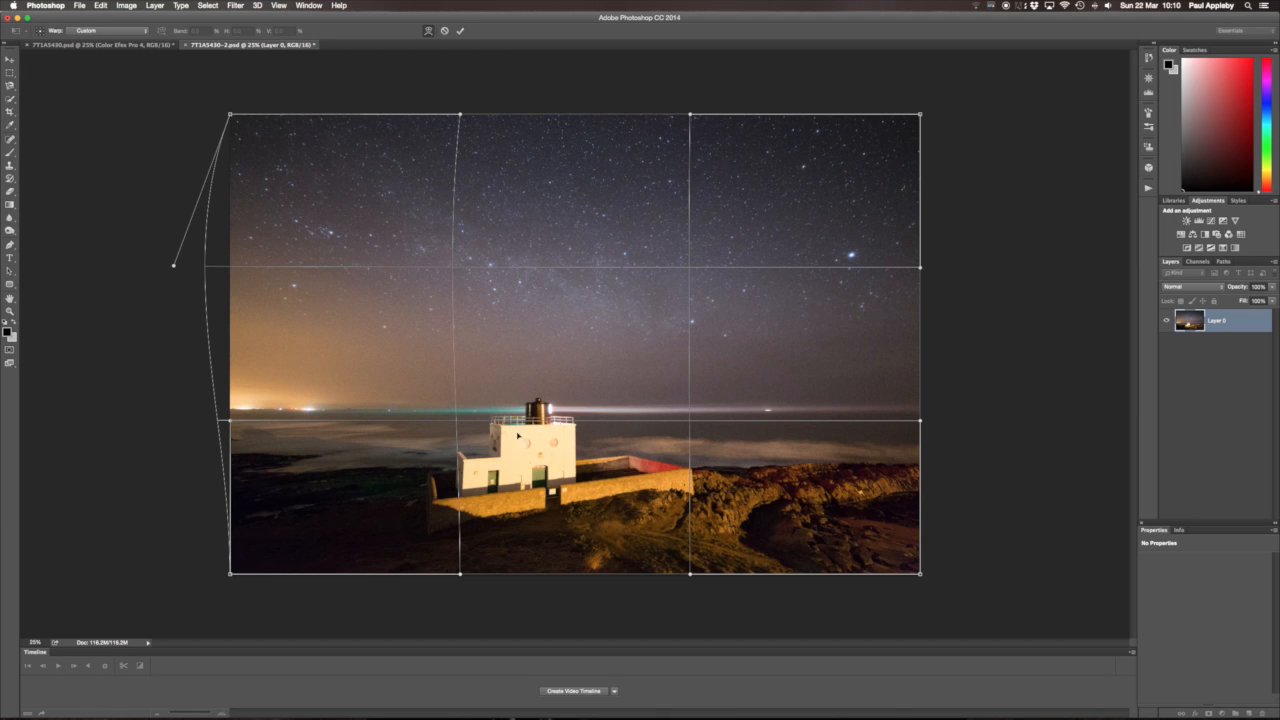
{"action": "left_click_drag", "start_coordinate": [174, 266], "coordinate": [164, 264]}
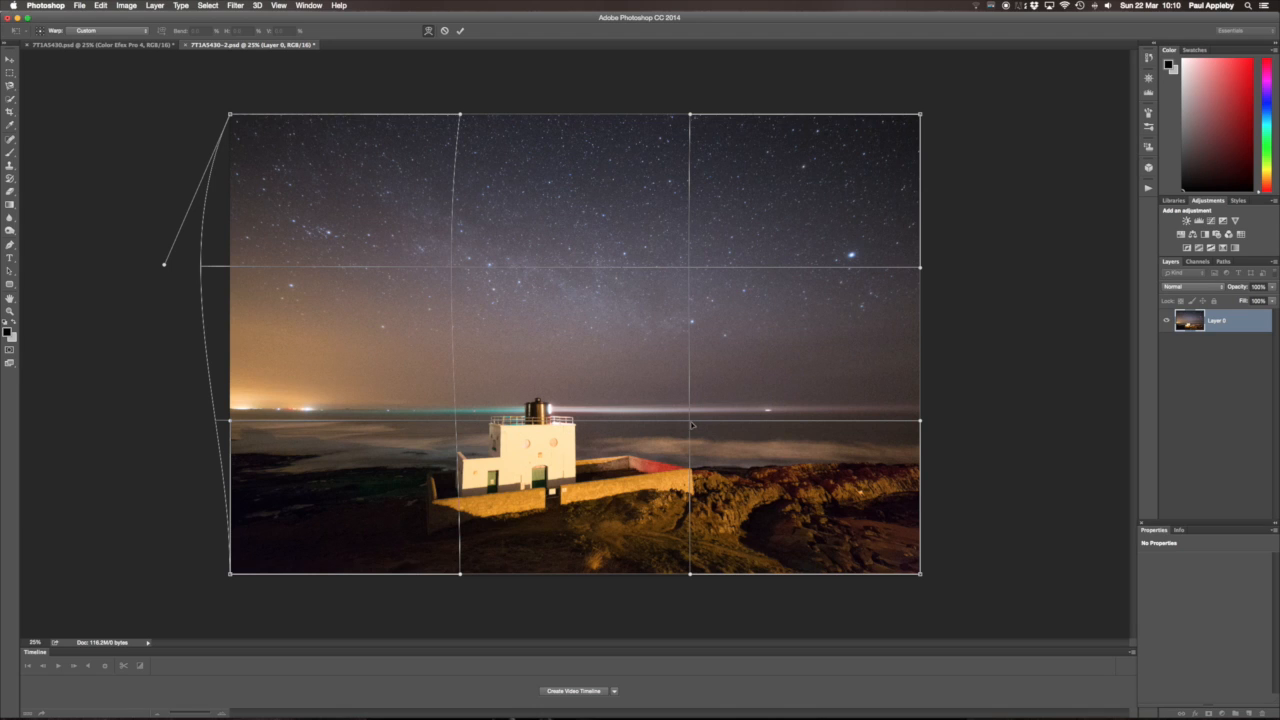
{"action": "left_click_drag", "start_coordinate": [690, 270], "coordinate": [692, 268]}
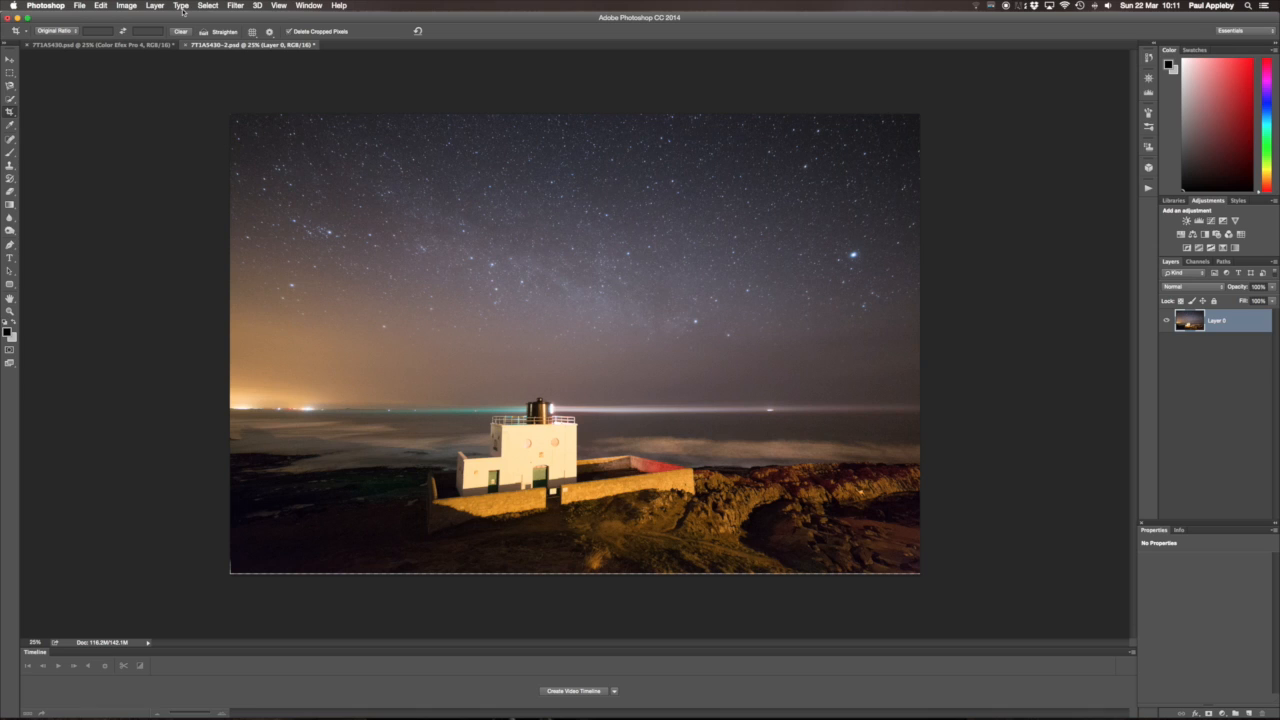
- Open Color Efex Pro 4 and set Pro Contrast to 0% Correct Colour Cast, 0% Correct Contrast and 24% Dynamic Contrast
{"action": "left_click", "coordinate": [236, 6]}
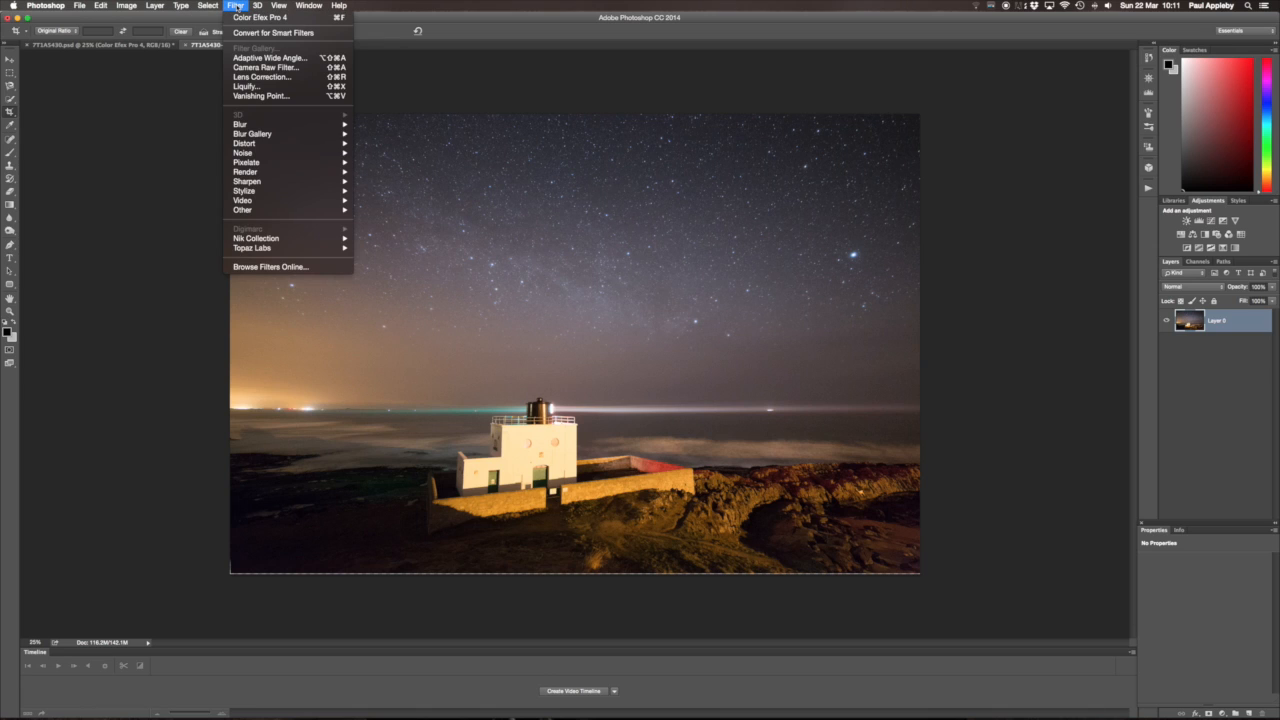
{"action": "mouse_move", "coordinate": [311, 239]}
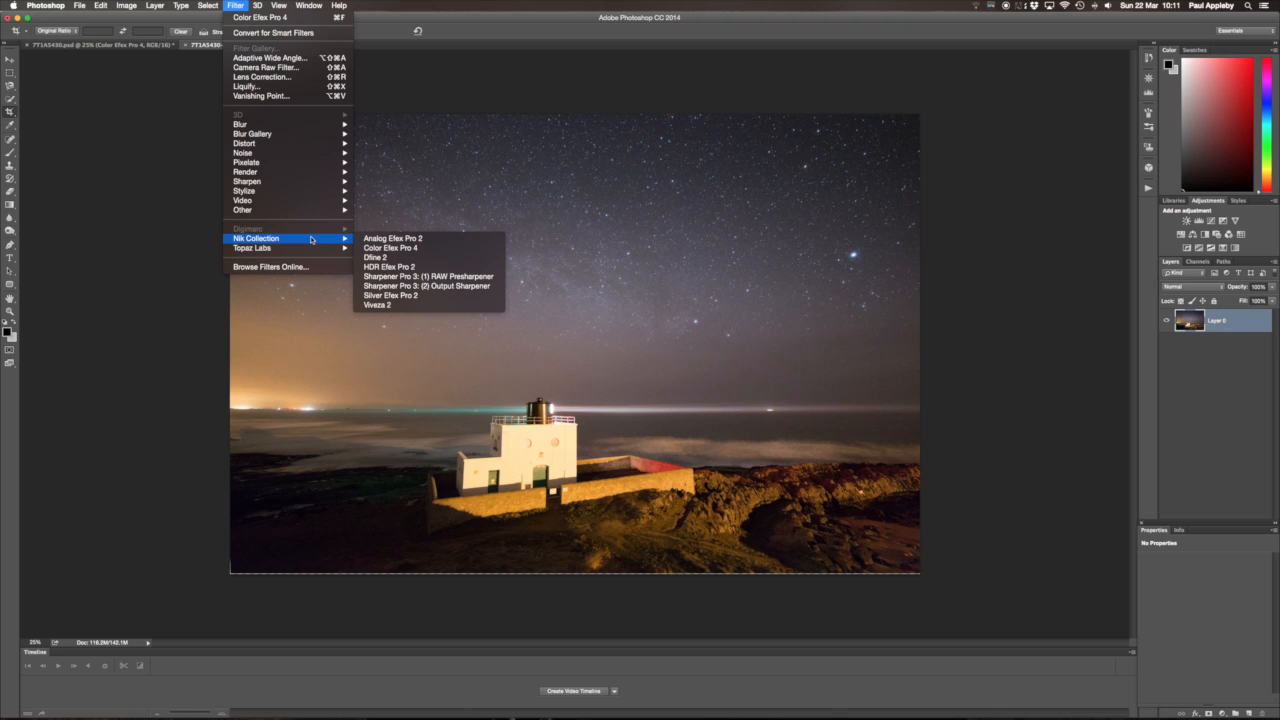
{"action": "left_click", "coordinate": [395, 249]}
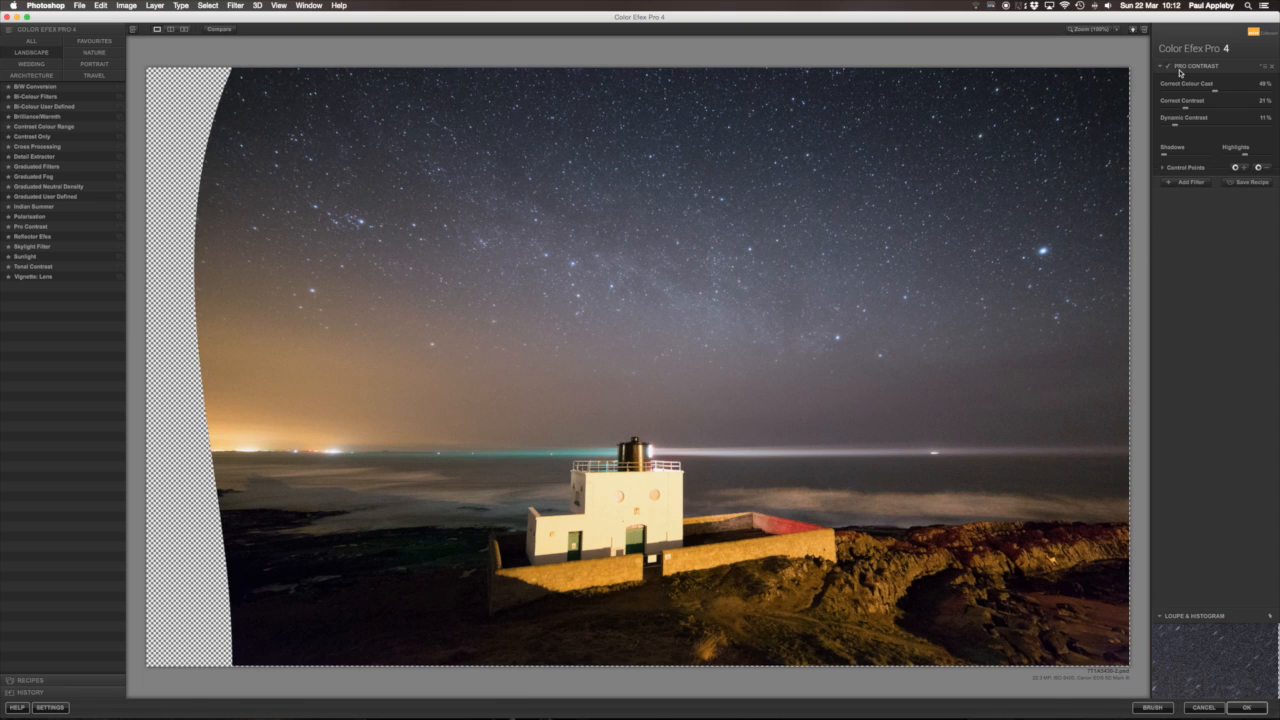
{"action": "left_click_drag", "start_coordinate": [1175, 125], "coordinate": [1154, 94]}
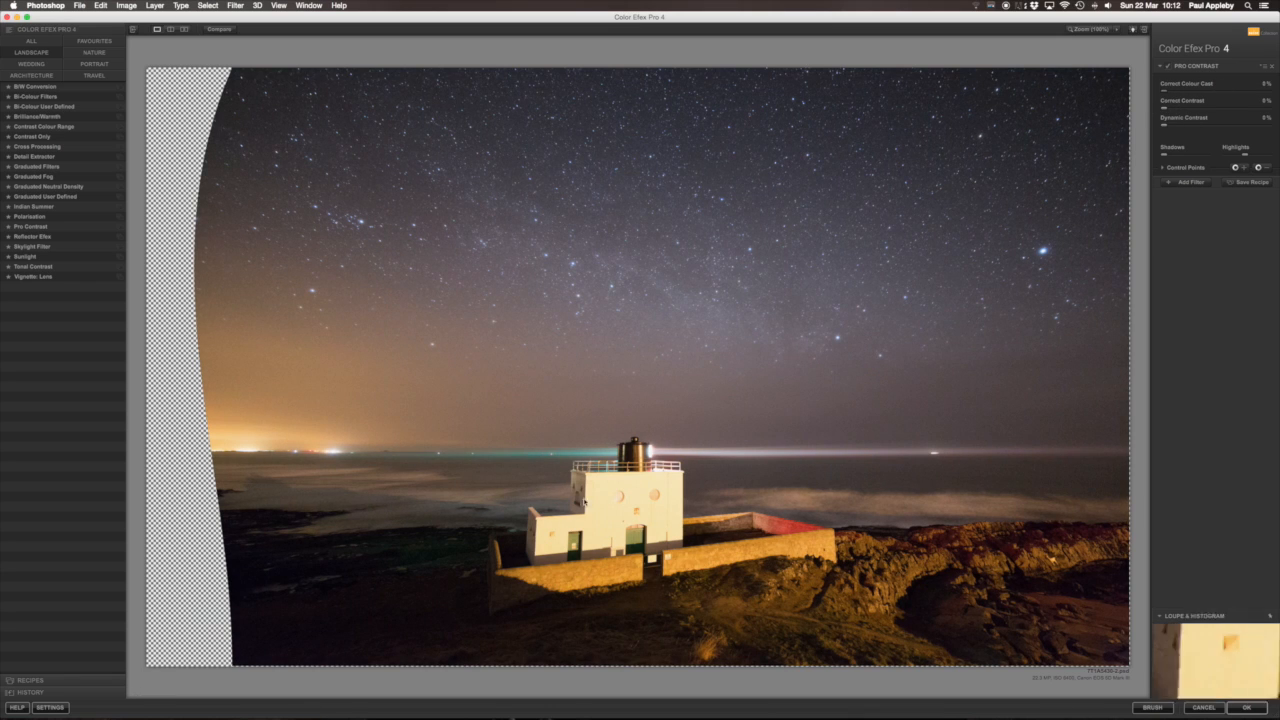
{"action": "left_click", "coordinate": [1164, 126]}
{"action": "left_click_drag", "start_coordinate": [1165, 126], "coordinate": [1269, 133]}
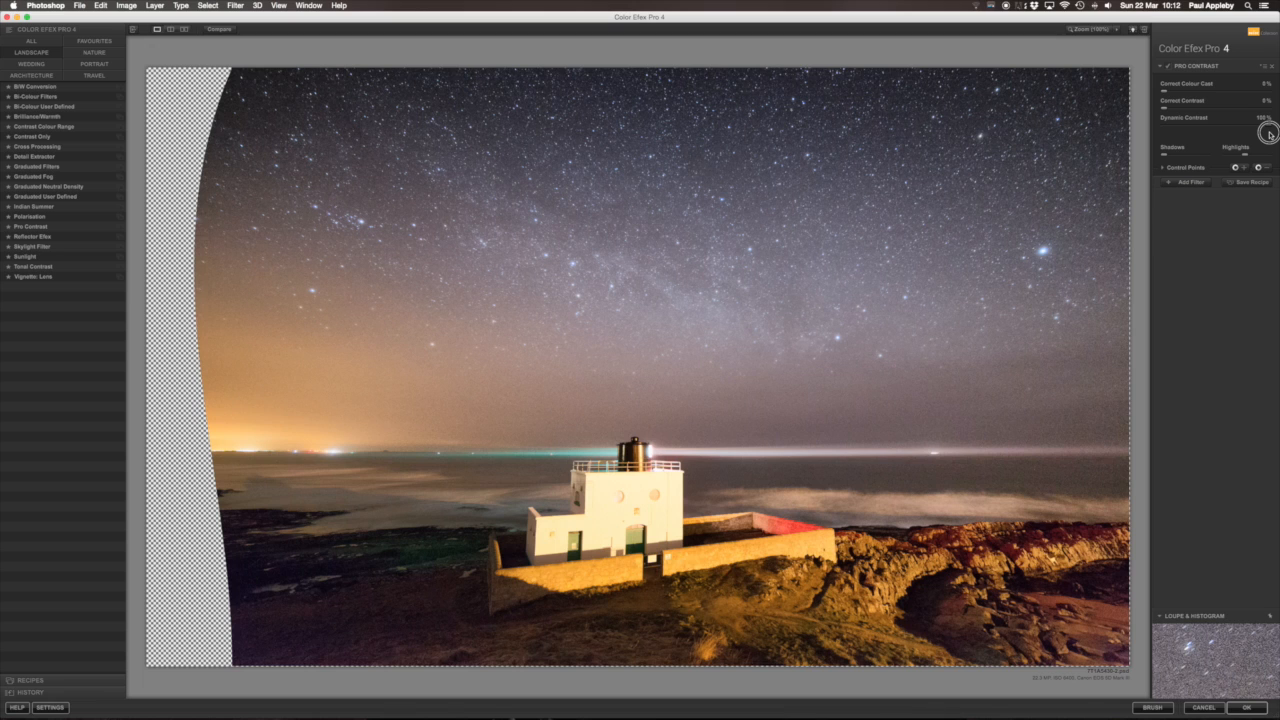
{"action": "left_click_drag", "start_coordinate": [1269, 133], "coordinate": [1190, 133]}
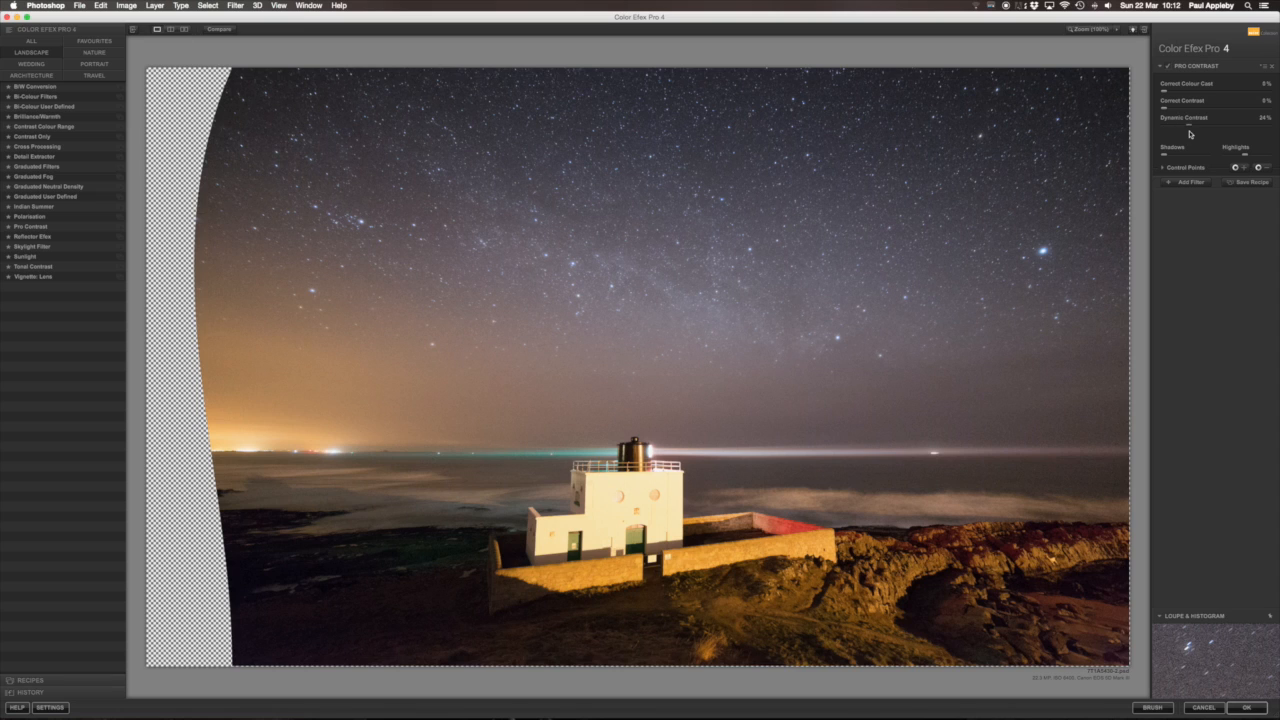
- Slightly raise Correct Contrast and moderately raise Correct Colour Cast in the Pro Contrast filter
{"action": "left_click", "coordinate": [1165, 110]}
{"action": "mouse_move", "coordinate": [1165, 110]}
{"action": "left_mouse_down"}
{"action": "mouse_move", "coordinate": [1233, 115]}
{"action": "mouse_move", "coordinate": [1176, 116]}
{"action": "left_mouse_up"}
{"action": "mouse_move", "coordinate": [1163, 93]}
{"action": "left_mouse_down"}
{"action": "mouse_move", "coordinate": [1212, 96]}
{"action": "mouse_move", "coordinate": [1163, 96]}
{"action": "left_mouse_up"}
{"action": "left_click_drag", "start_coordinate": [1163, 95], "coordinate": [1198, 98]}
{"action": "mouse_move", "coordinate": [1198, 98]}
{"action": "left_mouse_down"}
{"action": "mouse_move", "coordinate": [1141, 97]}
{"action": "mouse_move", "coordinate": [1253, 103]}
{"action": "mouse_move", "coordinate": [1091, 103]}
{"action": "mouse_move", "coordinate": [1223, 109]}
{"action": "mouse_move", "coordinate": [1187, 107]}
{"action": "left_mouse_up"}
- Add a Brilliance/Warmth filter, setting Saturation to 2% and slightly raising Warmth and Perceptual Saturation
{"action": "left_click", "coordinate": [1189, 186]}
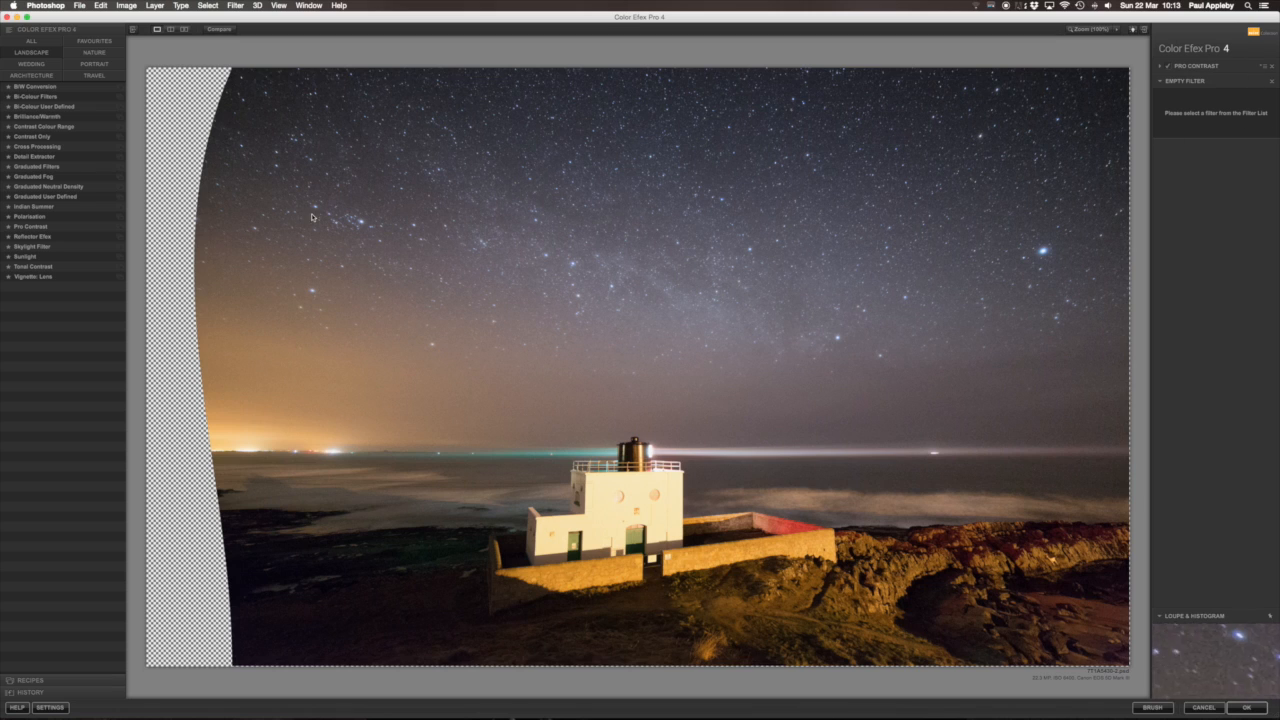
{"action": "left_click", "coordinate": [55, 117]}
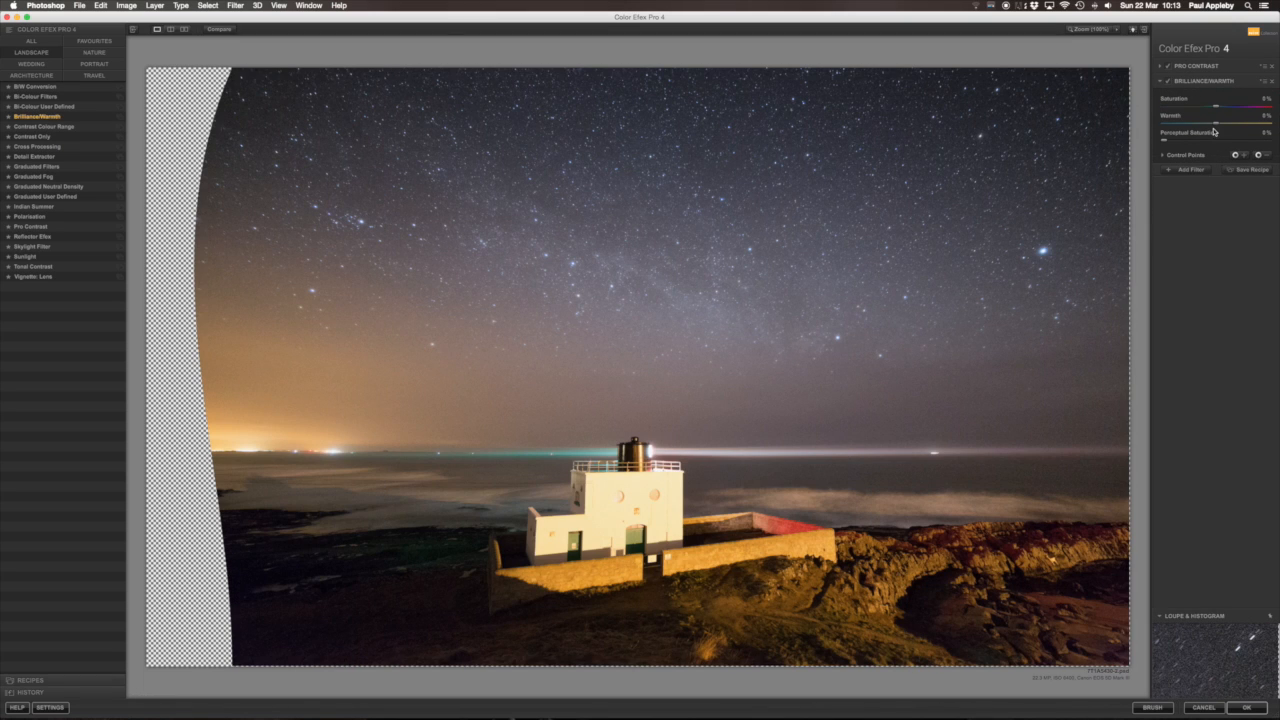
{"action": "left_click_drag", "start_coordinate": [1217, 126], "coordinate": [1229, 128]}
{"action": "left_click_drag", "start_coordinate": [1229, 128], "coordinate": [1226, 127]}
{"action": "mouse_move", "coordinate": [1163, 141]}
{"action": "left_mouse_down"}
{"action": "mouse_move", "coordinate": [1270, 154]}
{"action": "mouse_move", "coordinate": [1158, 155]}
{"action": "left_mouse_up"}
{"action": "left_click_drag", "start_coordinate": [1214, 107], "coordinate": [1216, 107]}
- Compare the filtered photo with the original image several times
{"action": "left_click", "coordinate": [219, 30]}
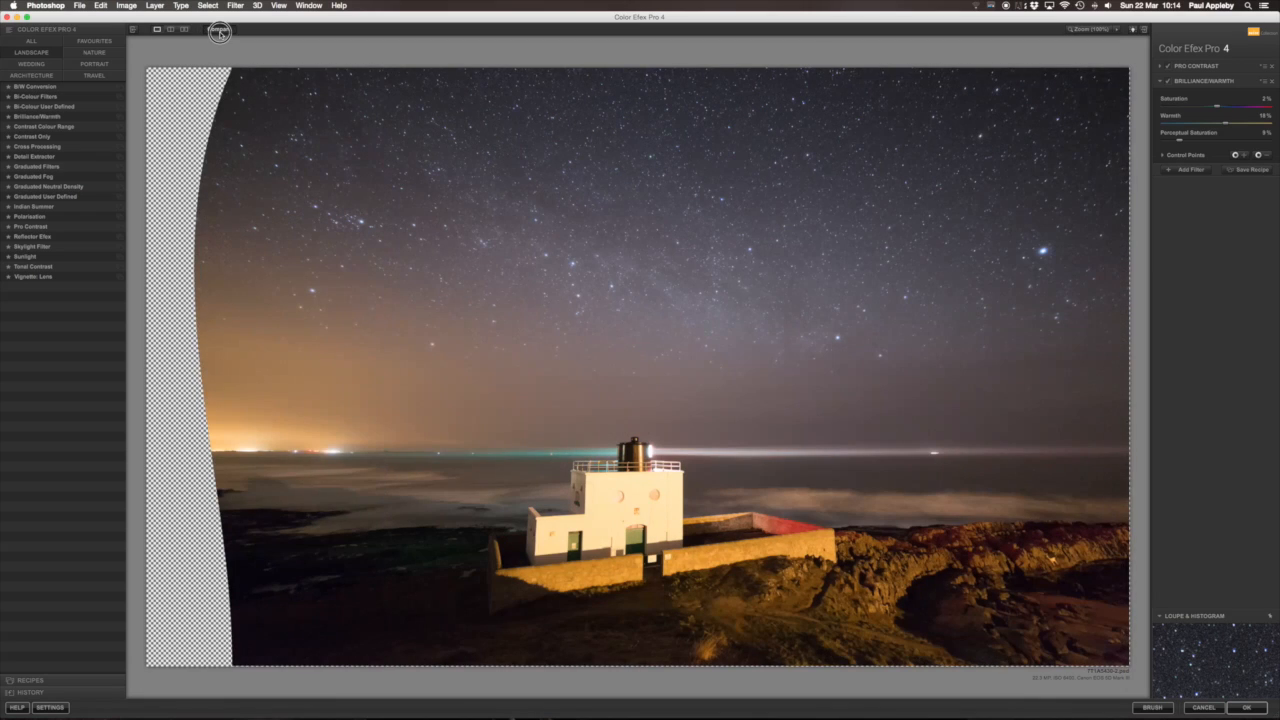
{"action": "left_click", "coordinate": [220, 34]}
{"action": "left_click", "coordinate": [220, 33]}
{"action": "left_click", "coordinate": [220, 34]}
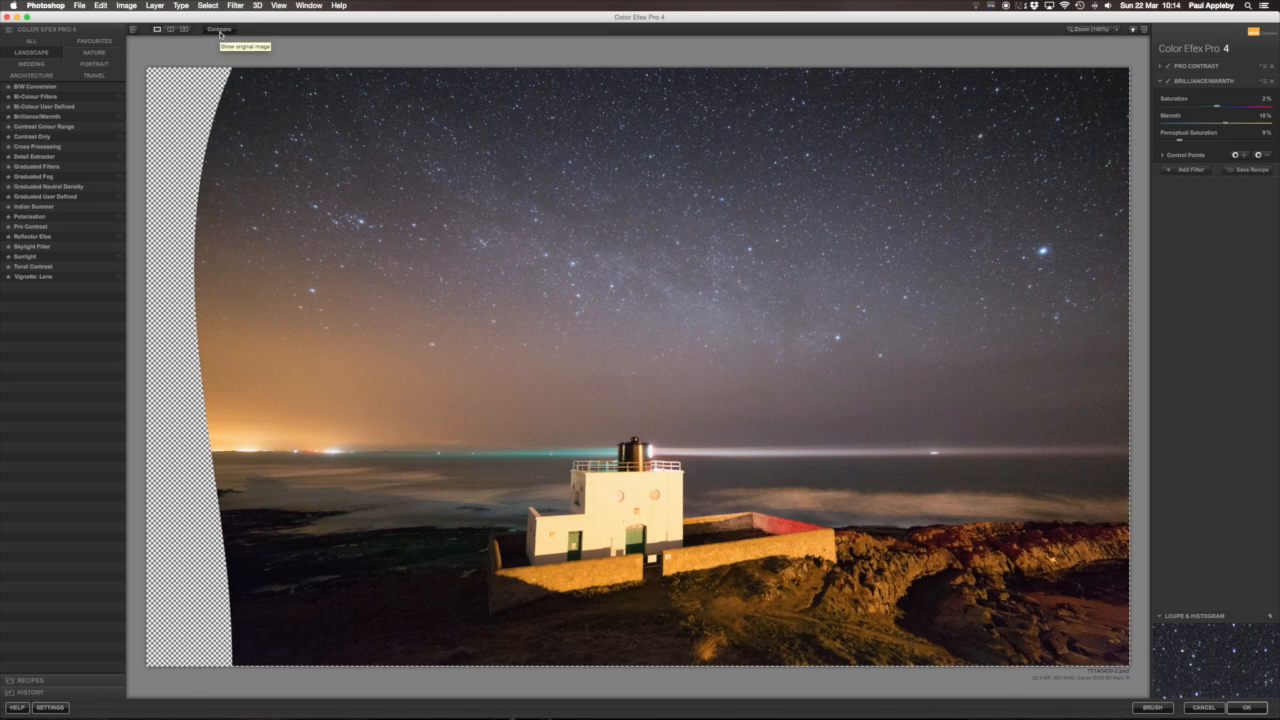
- Apply the Color Efex Pro filters and crop the photo at its original ratio to remove the transparent warped edge
{"action": "left_click", "coordinate": [1247, 707]}
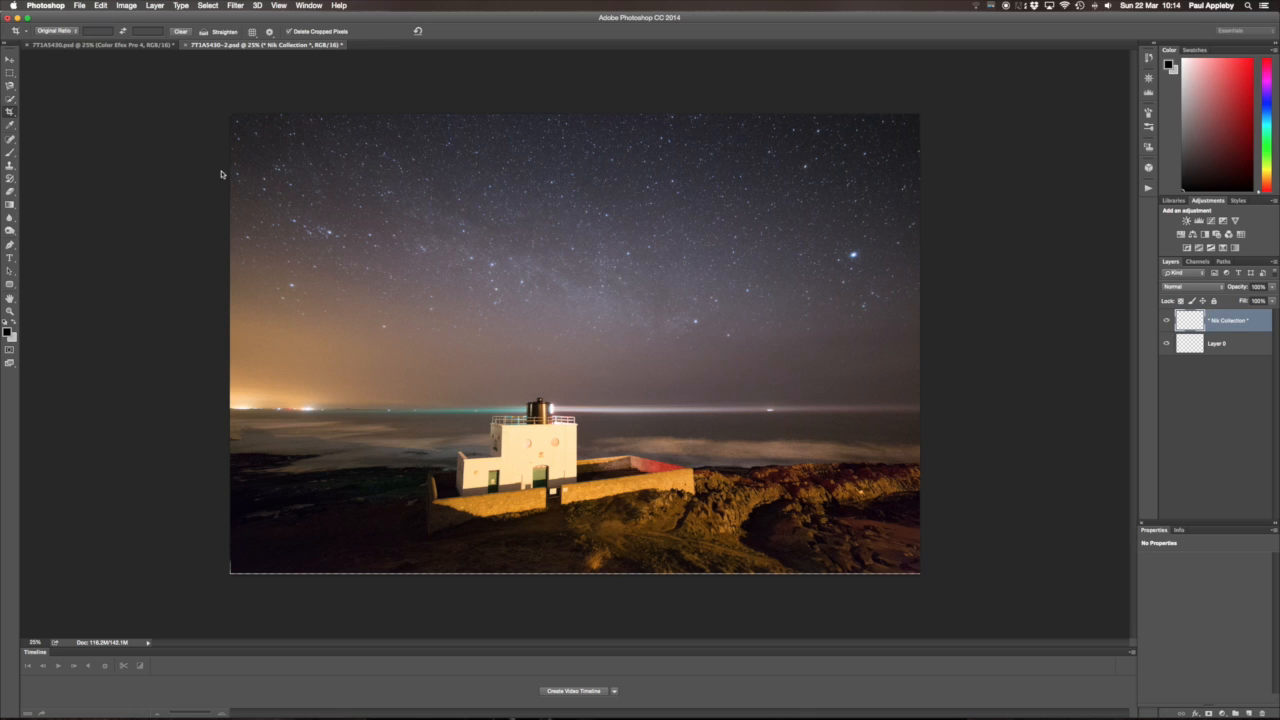
{"action": "left_click", "coordinate": [265, 165]}
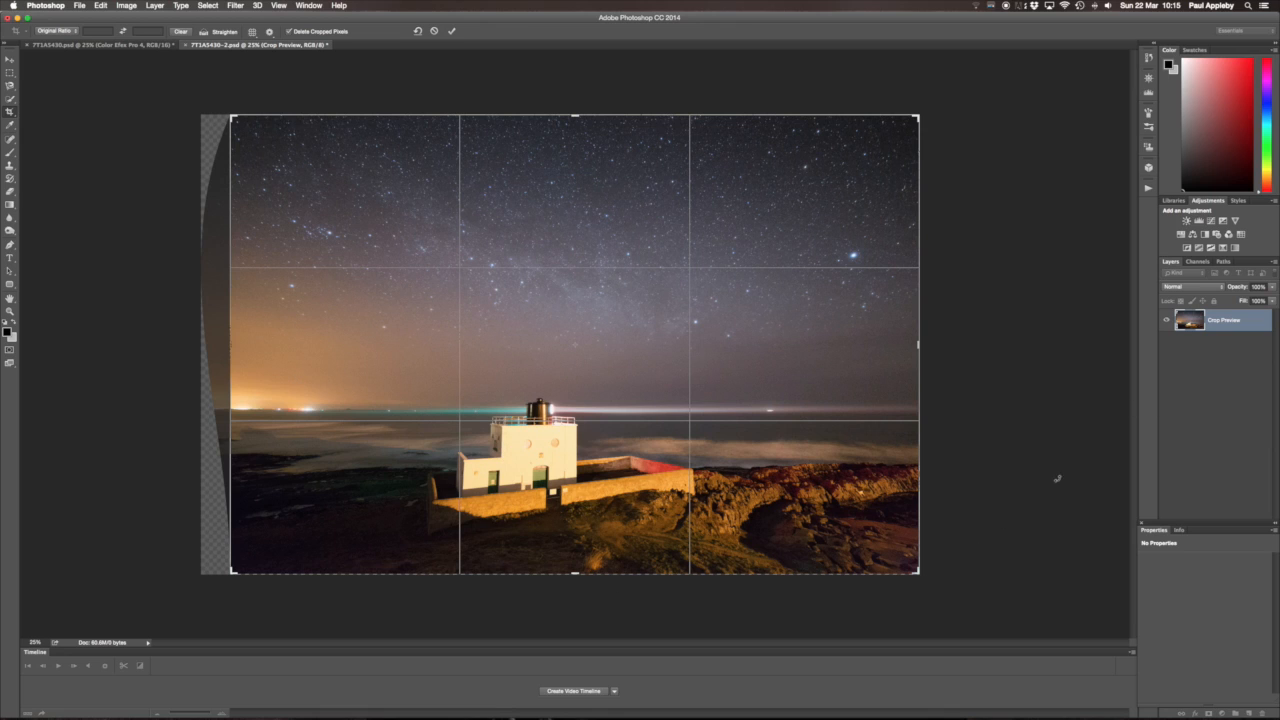
{"action": "left_click_drag", "start_coordinate": [918, 572], "coordinate": [916, 570]}
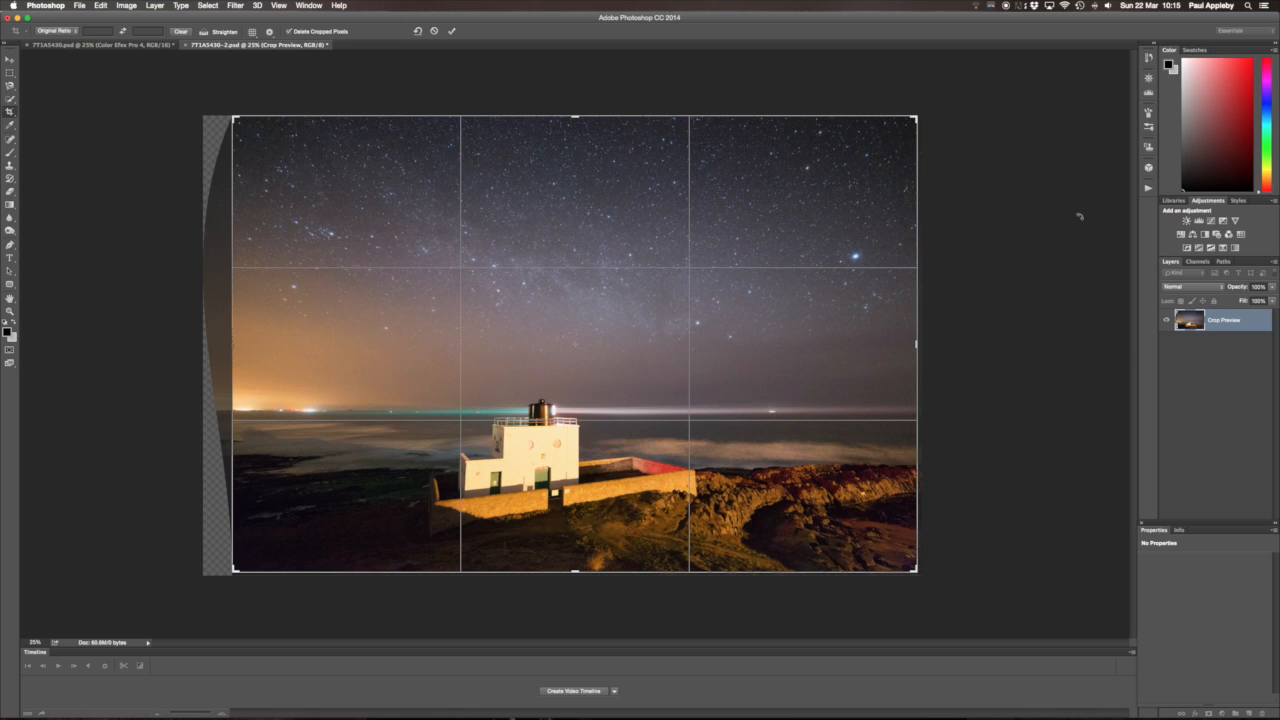
{"action": "left_click", "coordinate": [452, 31]}
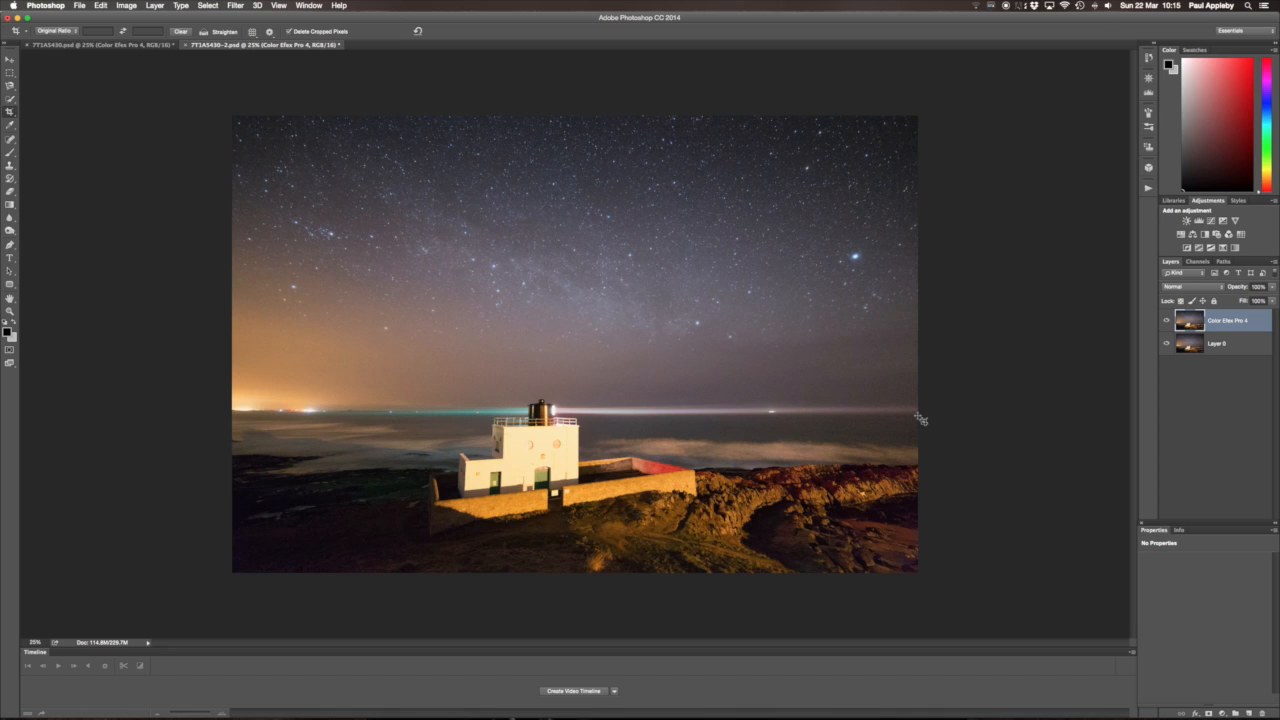
- Reduce the noise in the filtered photo with Dfine 2 using the Automatic method
{"action": "left_click", "coordinate": [237, 6]}
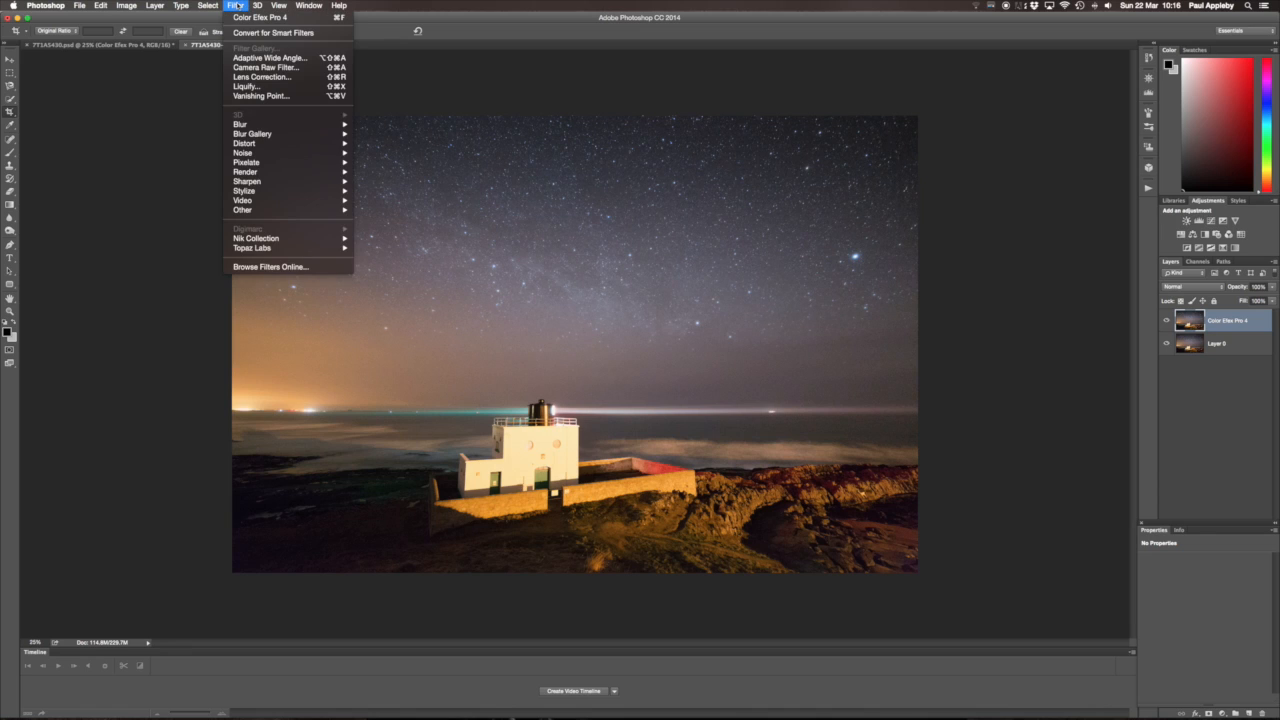
{"action": "mouse_move", "coordinate": [271, 152]}
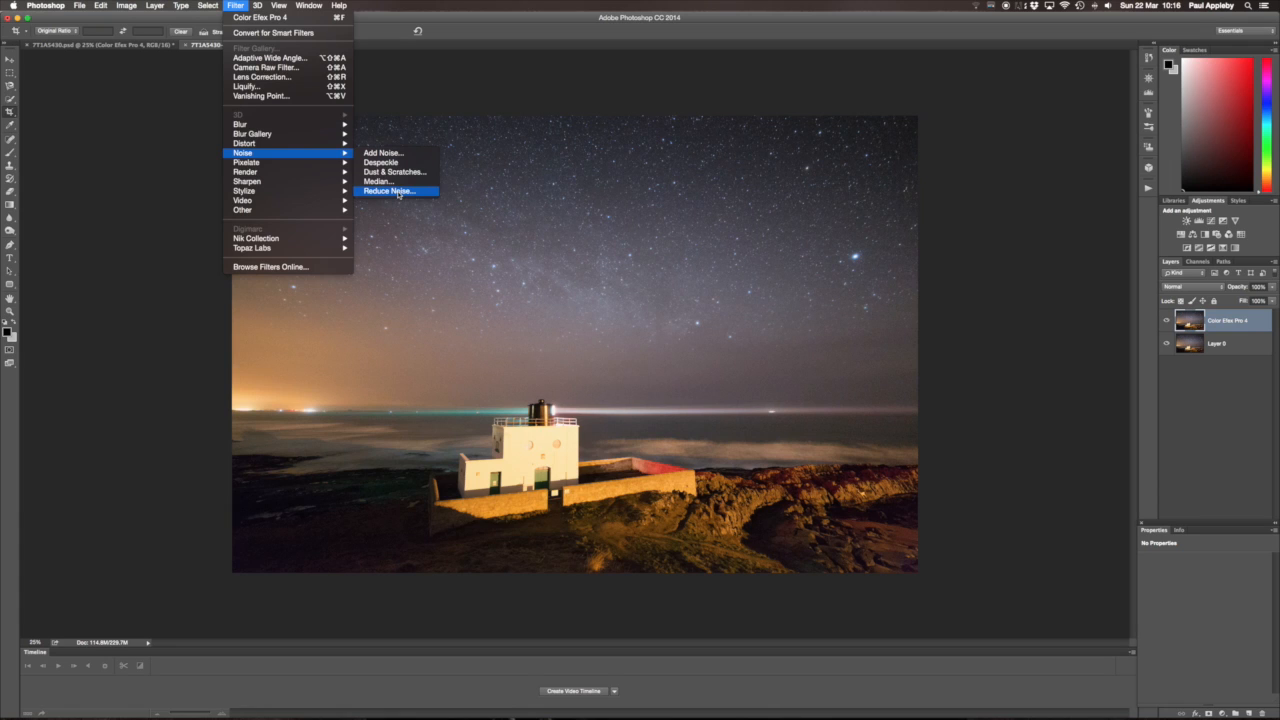
{"action": "mouse_move", "coordinate": [289, 242]}
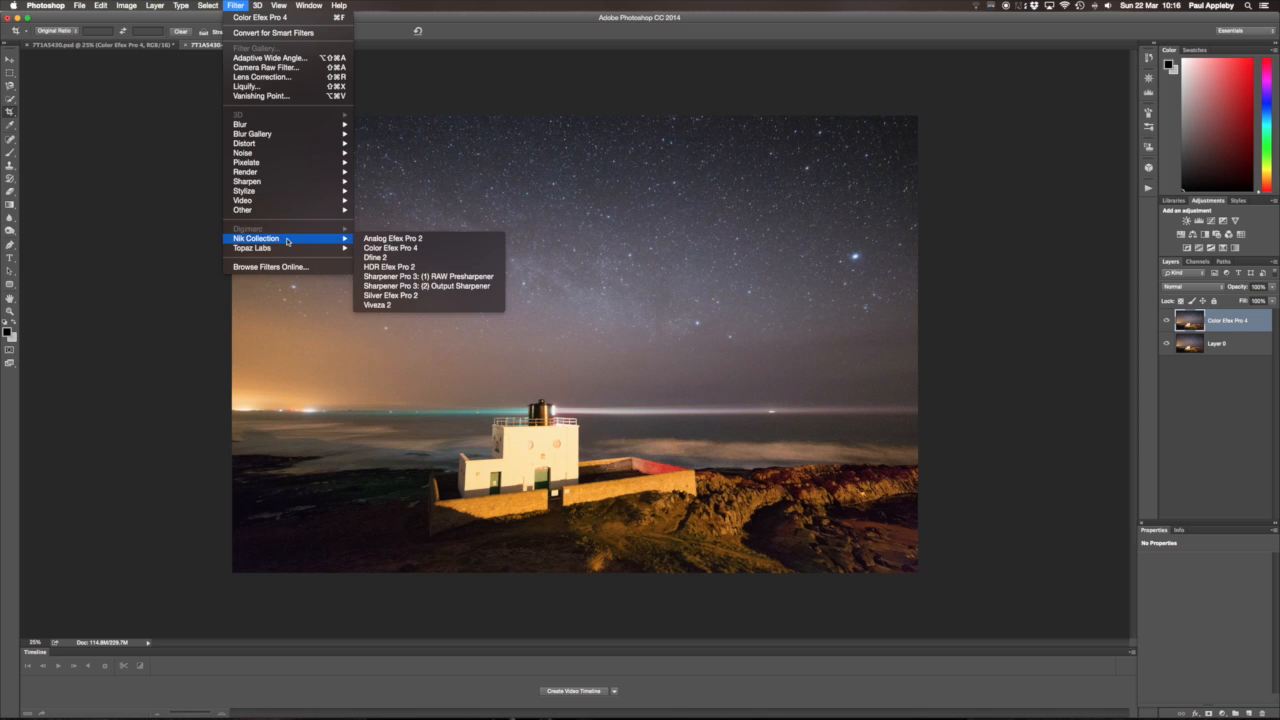
{"action": "left_click", "coordinate": [385, 260]}
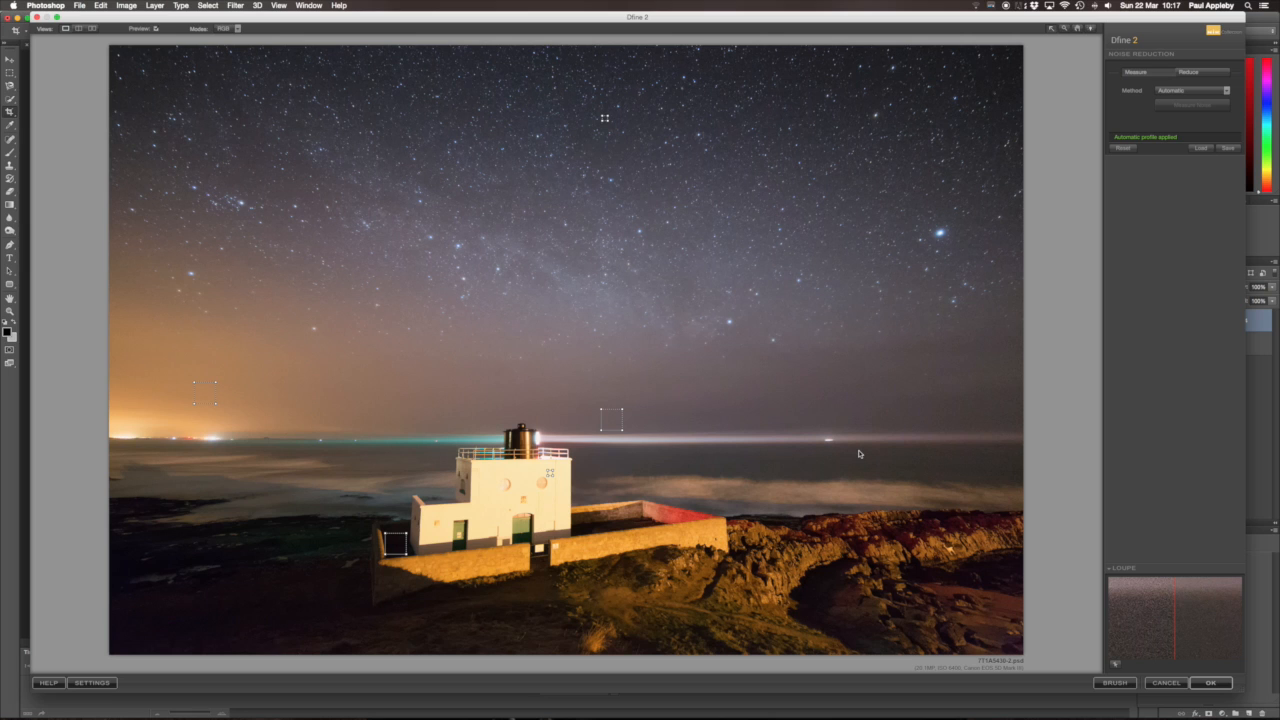
{"action": "left_click", "coordinate": [1211, 683]}
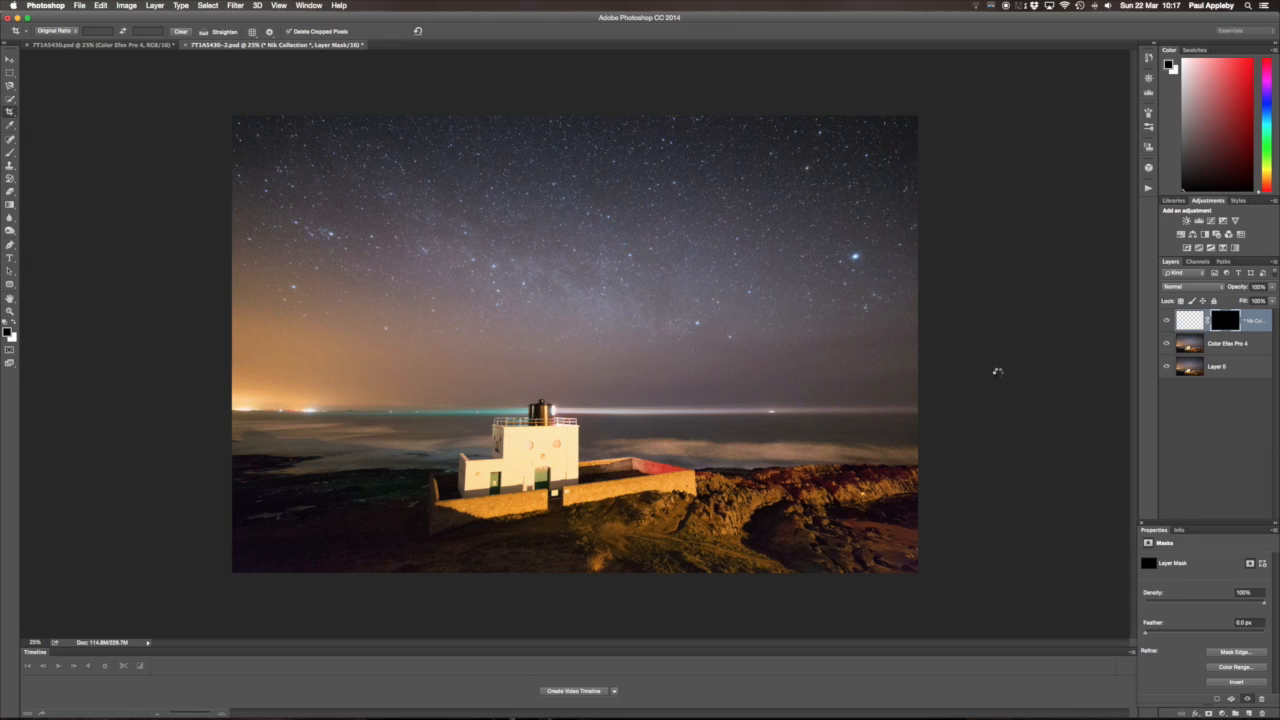
- Examine the photo with the green, red and blue channels hidden in turn, restore all channels and return to the layers
{"action": "left_click", "coordinate": [1198, 261]}
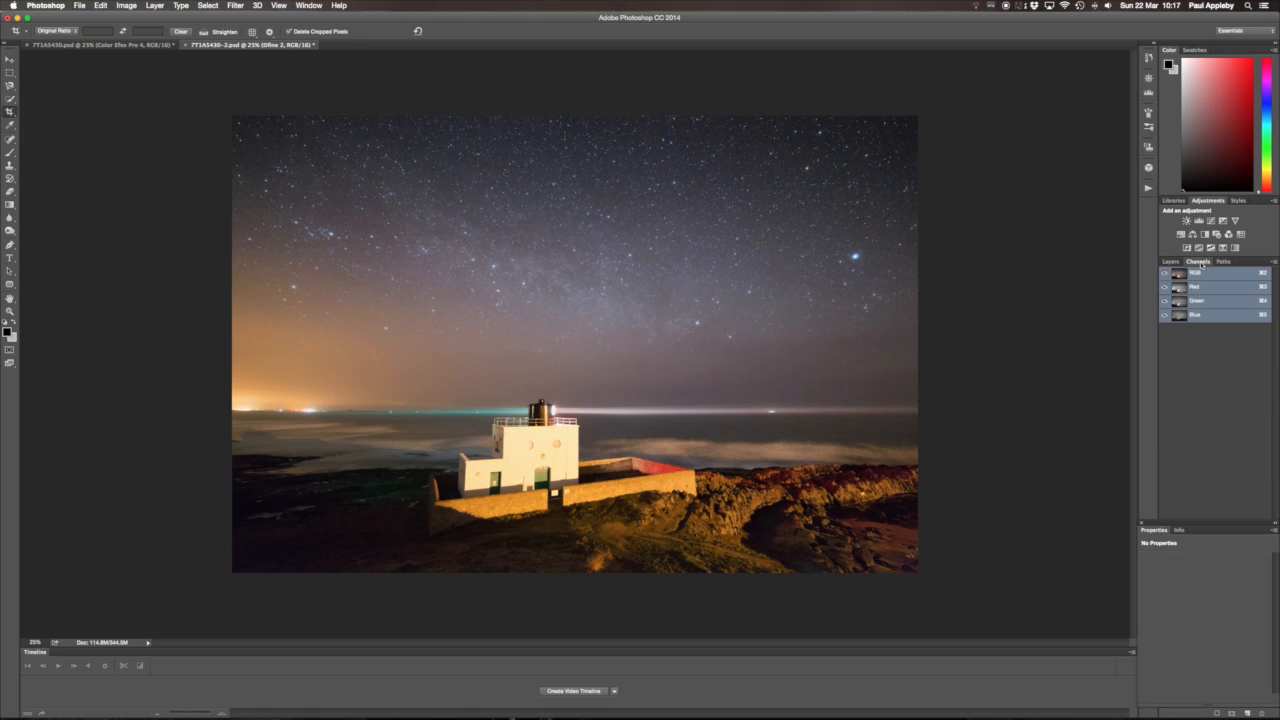
{"action": "left_click", "coordinate": [1163, 299]}
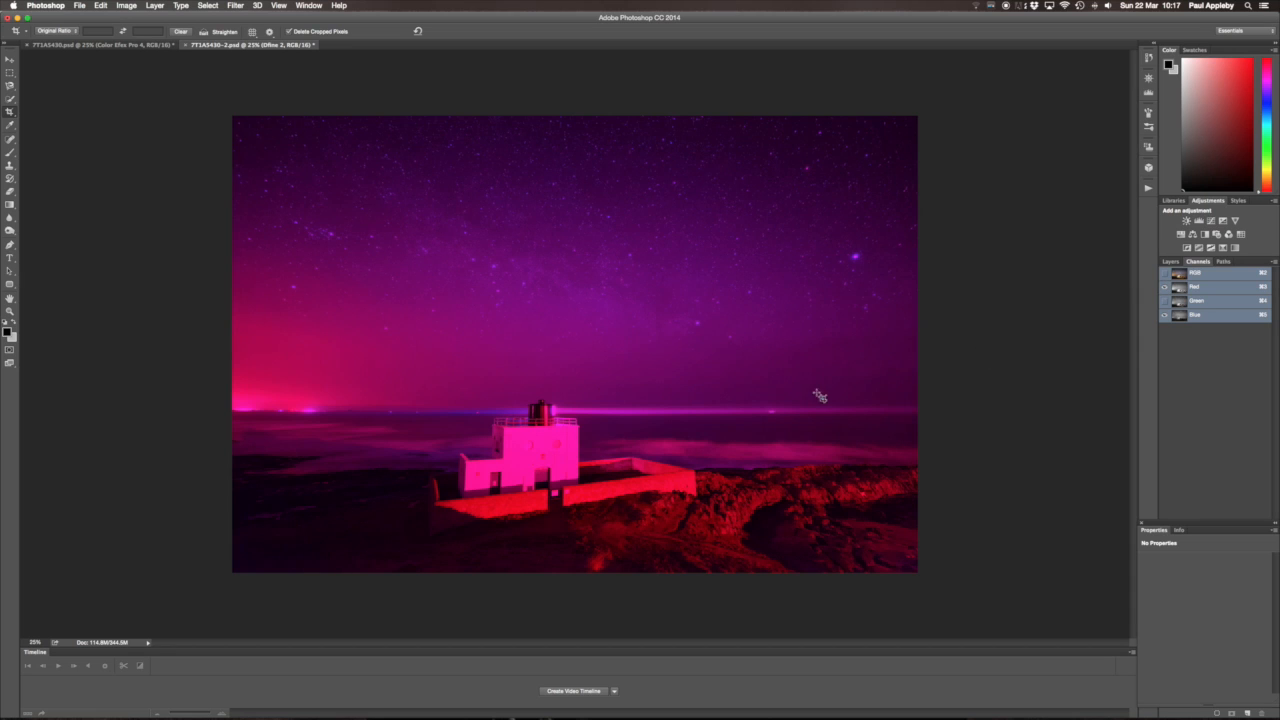
{"action": "left_click", "coordinate": [1164, 300]}
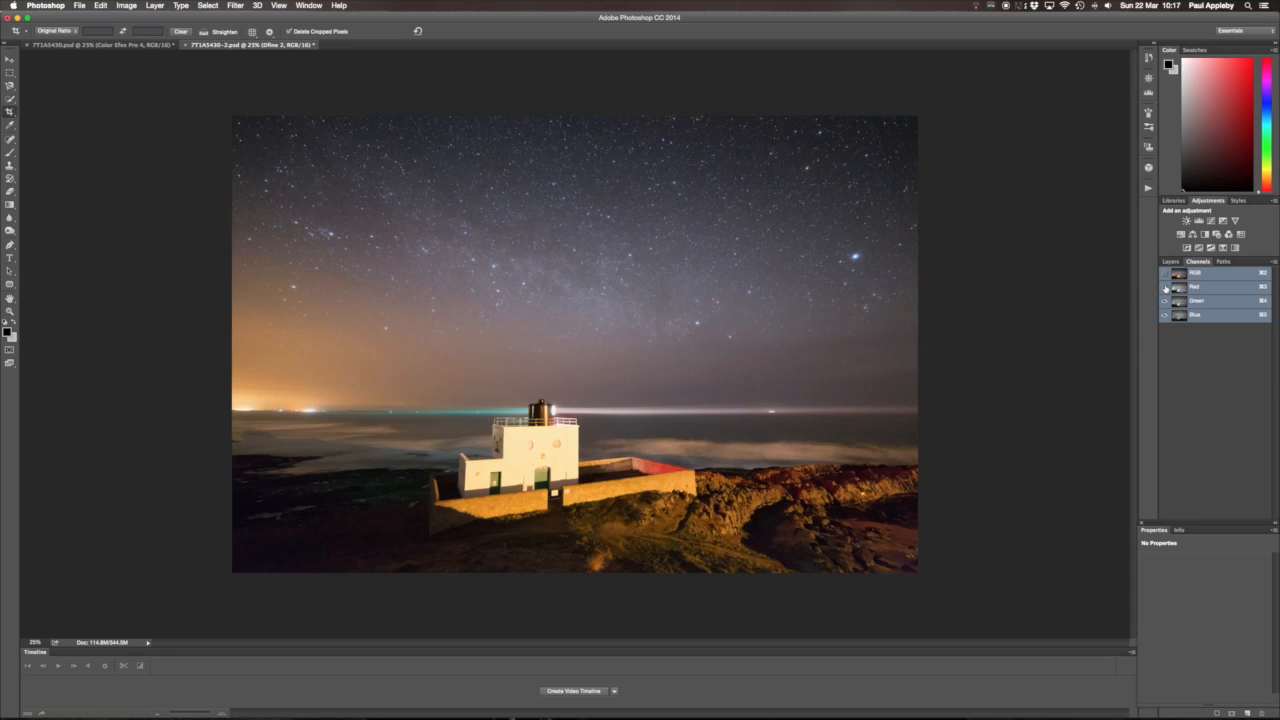
{"action": "left_click", "coordinate": [1164, 287]}
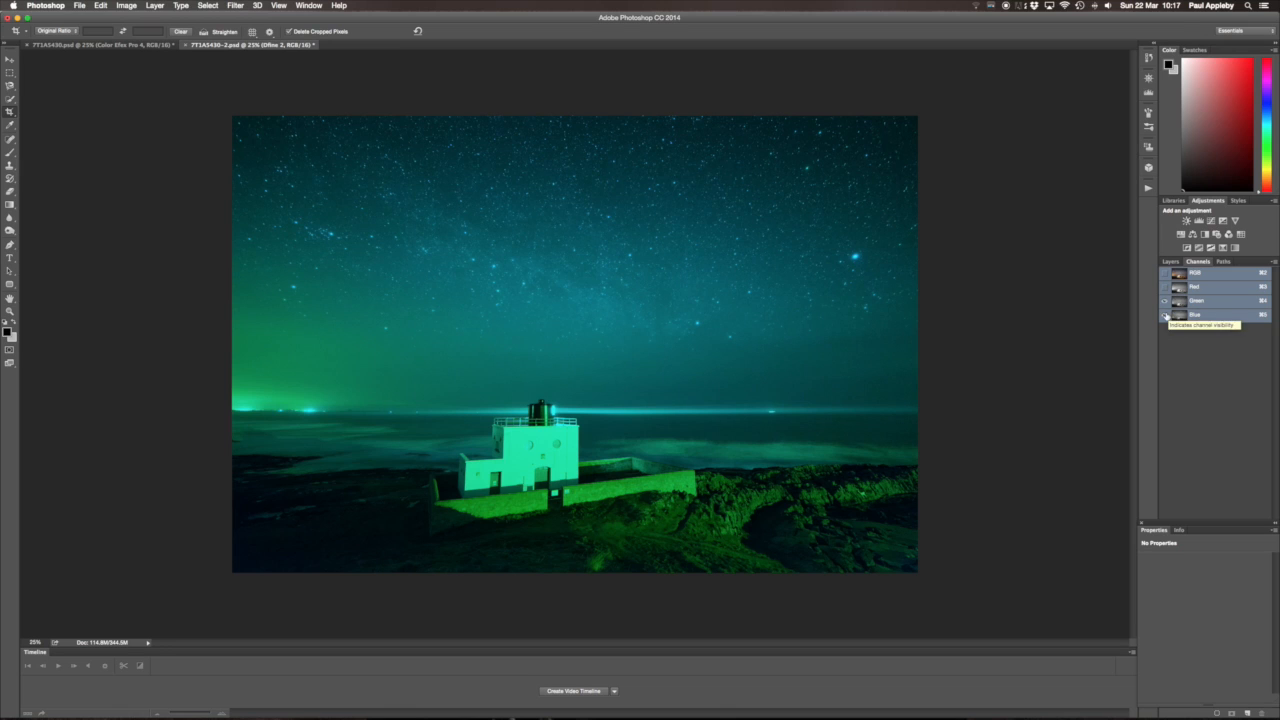
{"action": "left_click", "coordinate": [1164, 315]}
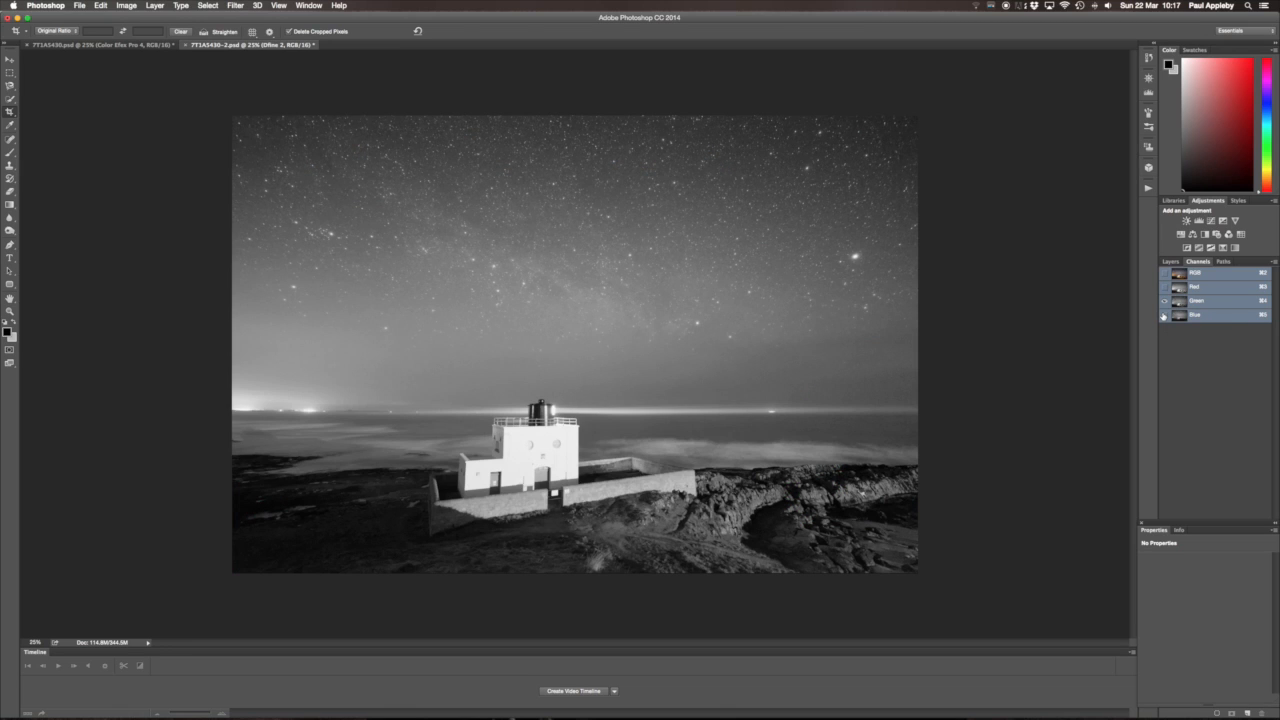
{"action": "left_click", "coordinate": [1164, 315]}
{"action": "left_click", "coordinate": [1164, 274]}
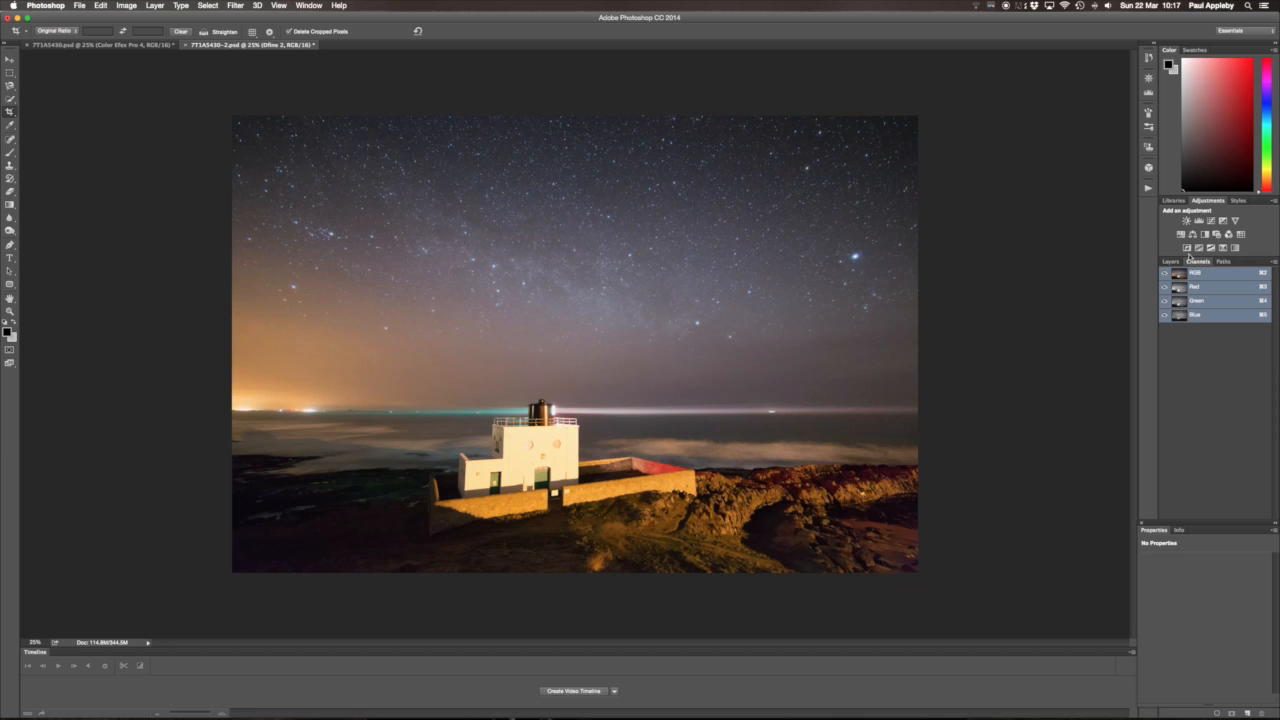
{"action": "left_click", "coordinate": [1171, 262]}
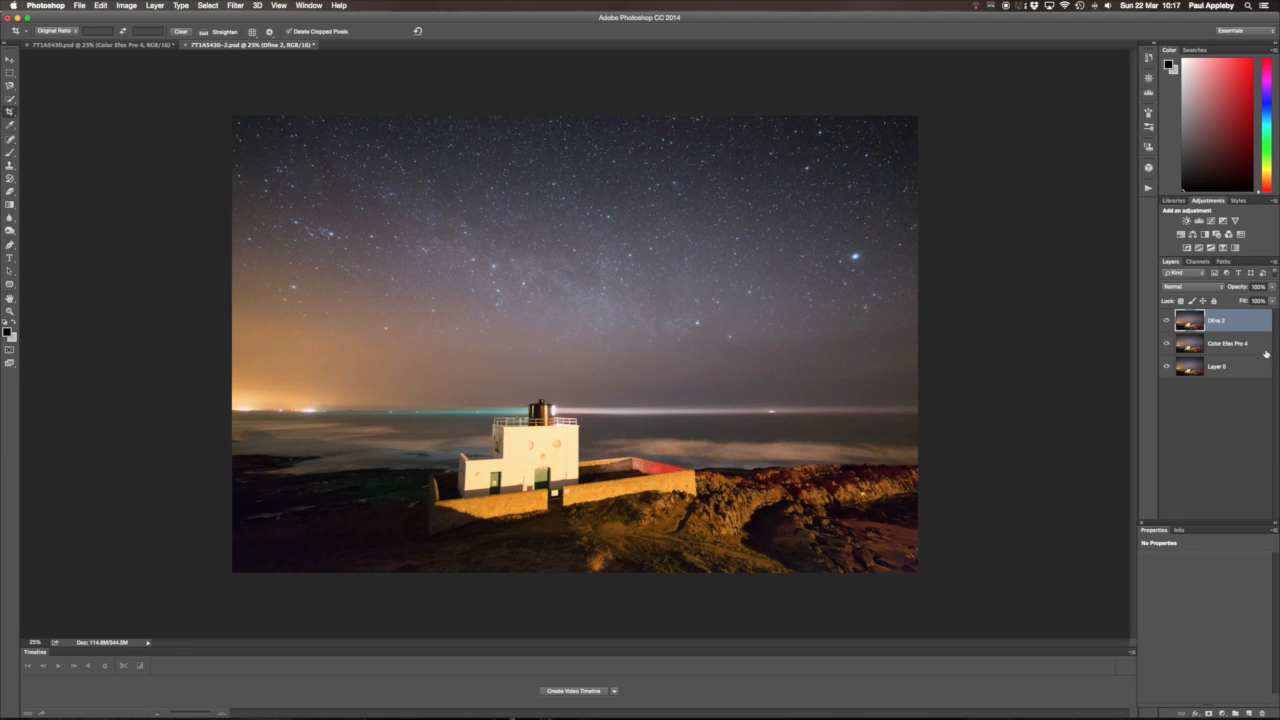
- Flatten the image and sharpen it with Unsharp Mask at 80% amount, 1.0 pixel radius and threshold 0
{"action": "right_click", "coordinate": [1238, 367]}
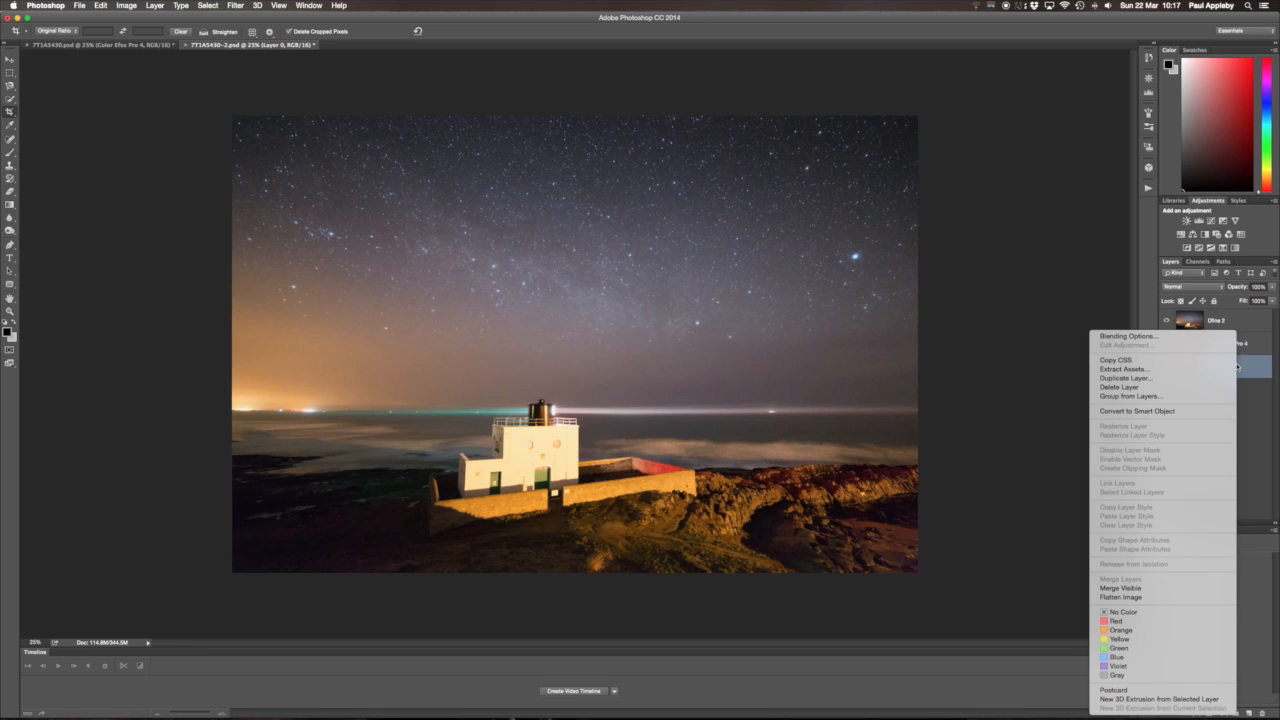
{"action": "left_click", "coordinate": [1135, 598]}
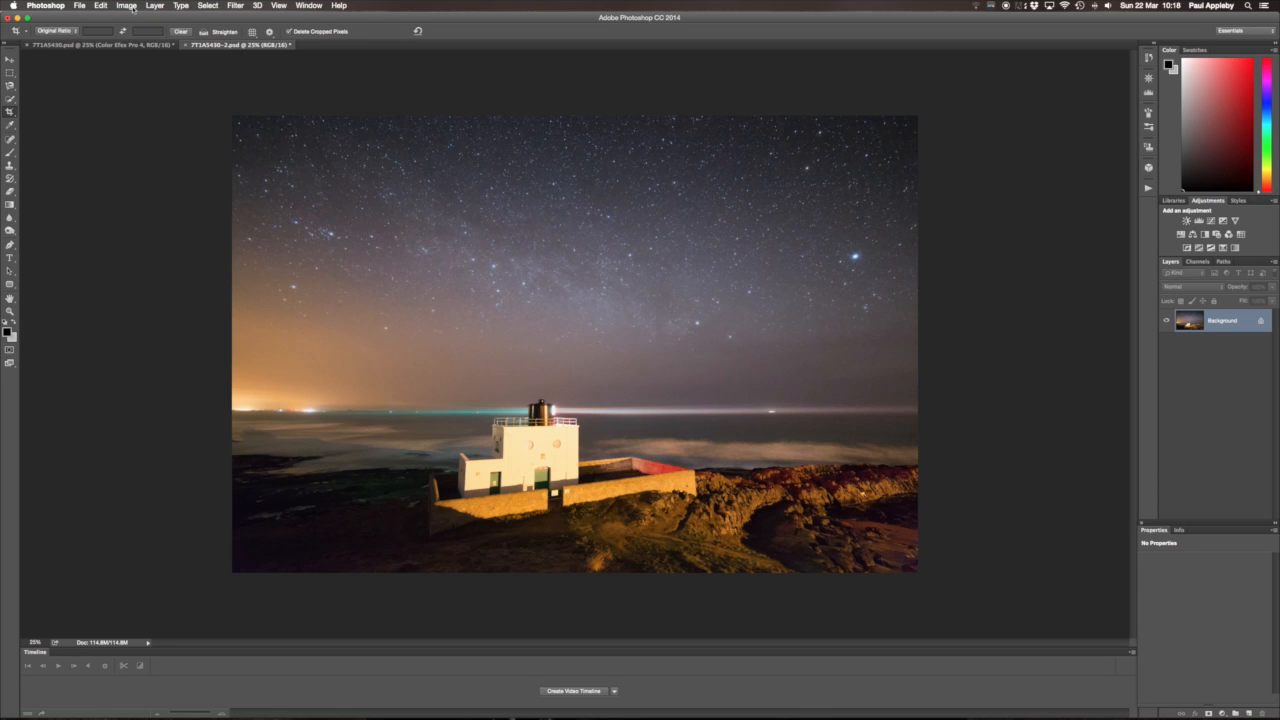
{"action": "left_click", "coordinate": [236, 5]}
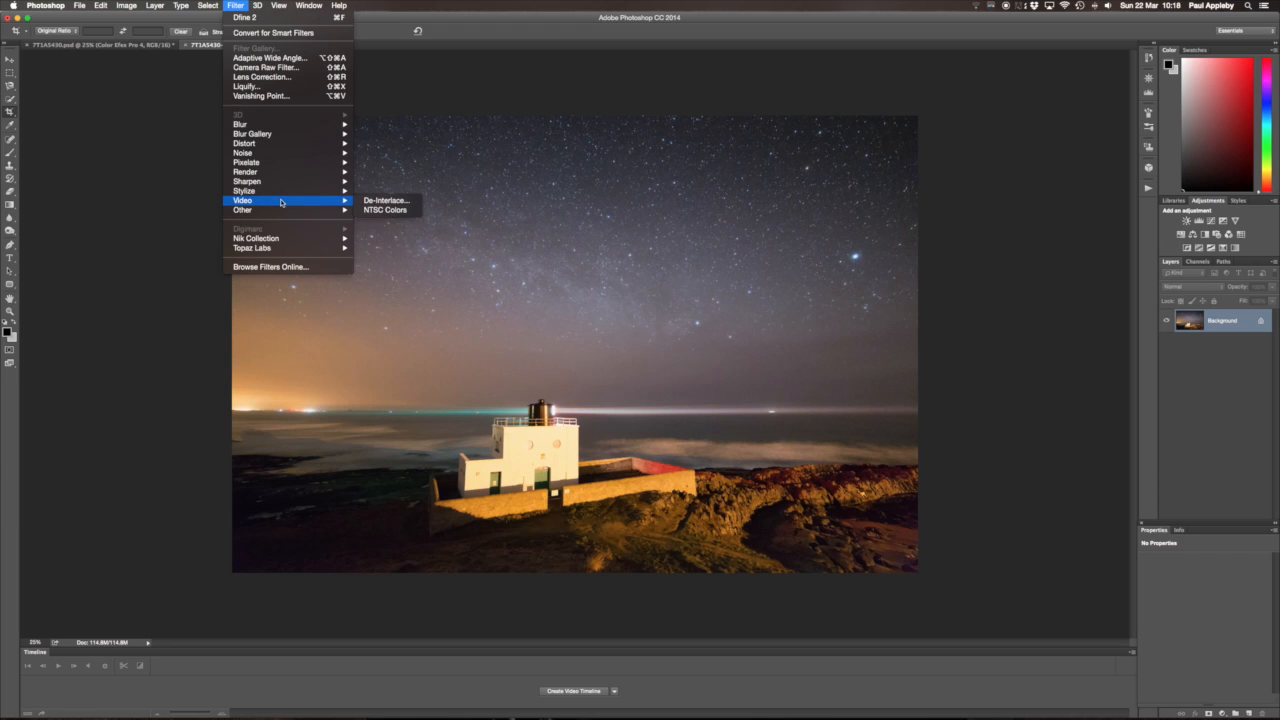
{"action": "mouse_move", "coordinate": [288, 182]}
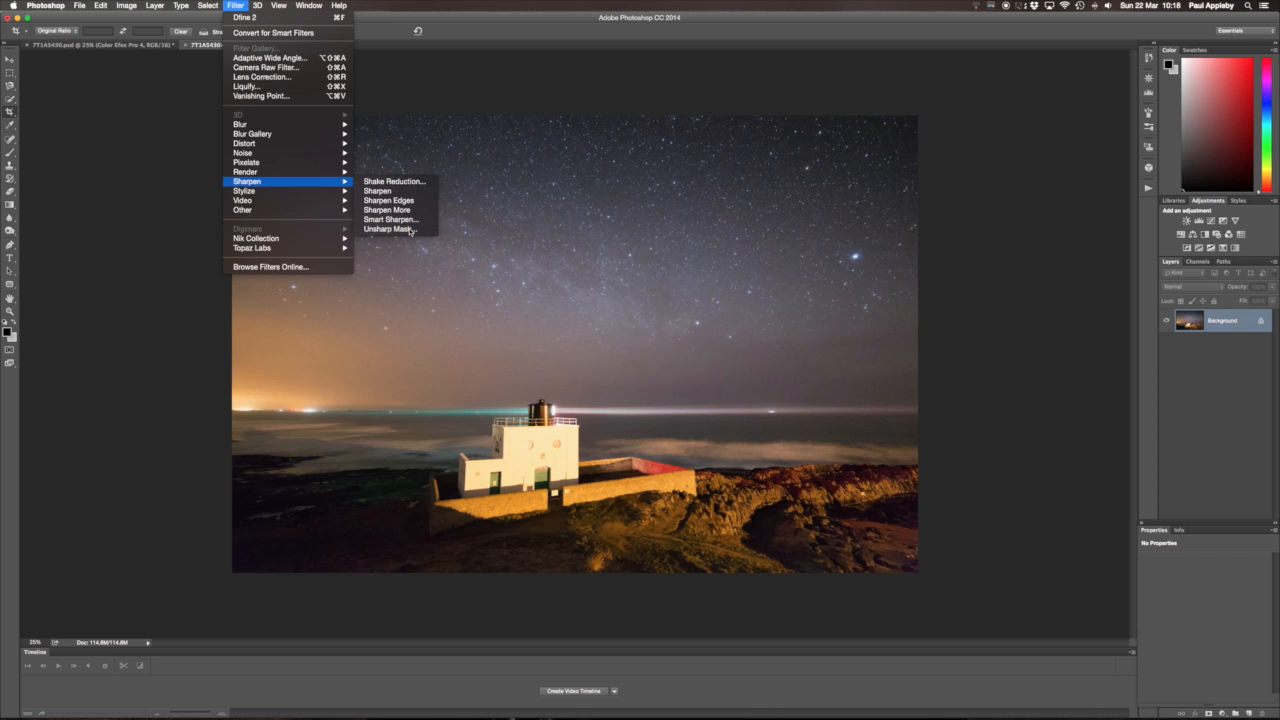
{"action": "left_click", "coordinate": [410, 230]}
{"action": "left_click_drag", "start_coordinate": [999, 160], "coordinate": [1071, 181]}
{"action": "left_click_drag", "start_coordinate": [987, 252], "coordinate": [1016, 240]}
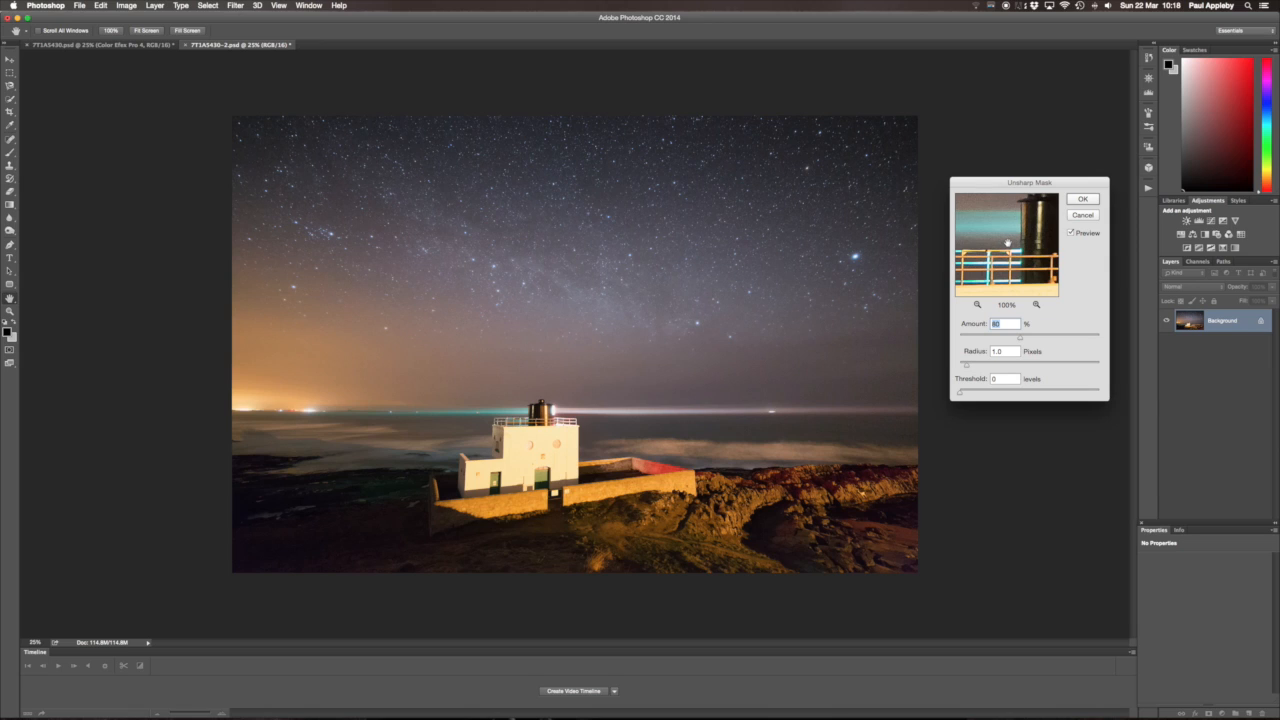
{"action": "left_click", "coordinate": [1083, 200]}
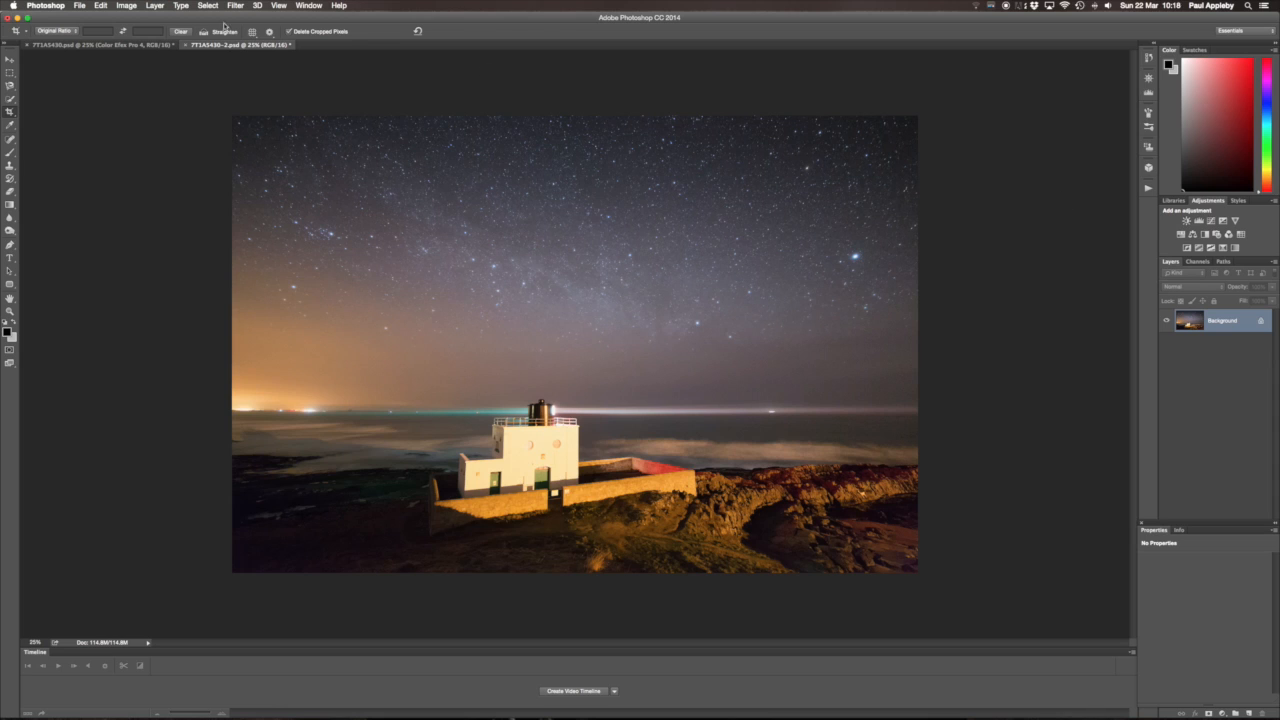
- Save the photo, resize it to 1200 pixels wide at 72 pixels/inch, and view it at 100%
{"action": "left_click", "coordinate": [79, 6]}
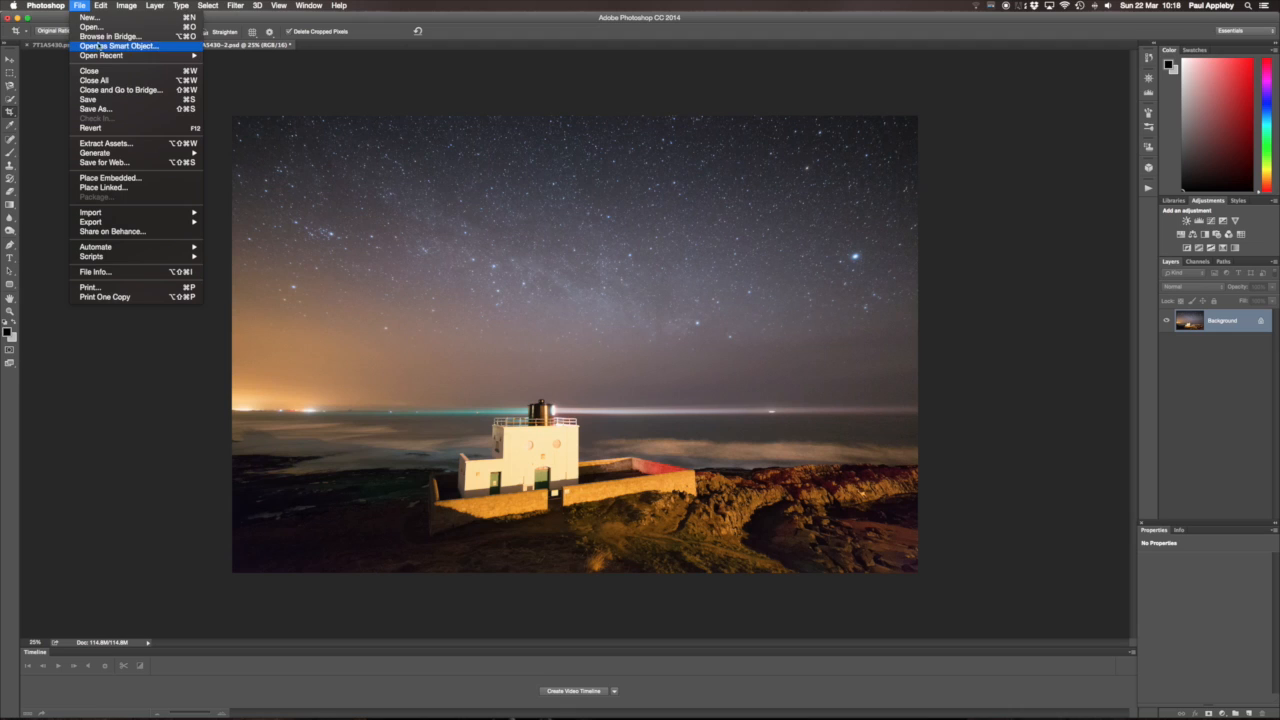
{"action": "left_click", "coordinate": [98, 100]}
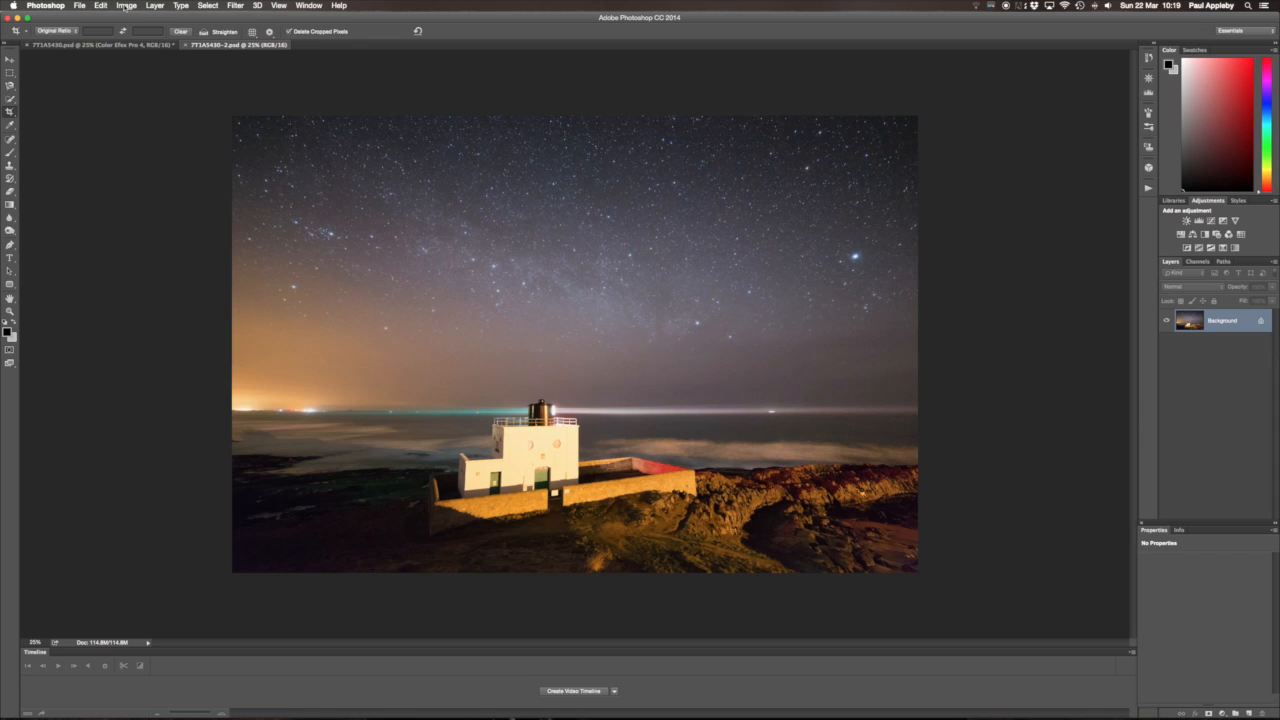
{"action": "left_click", "coordinate": [125, 6]}
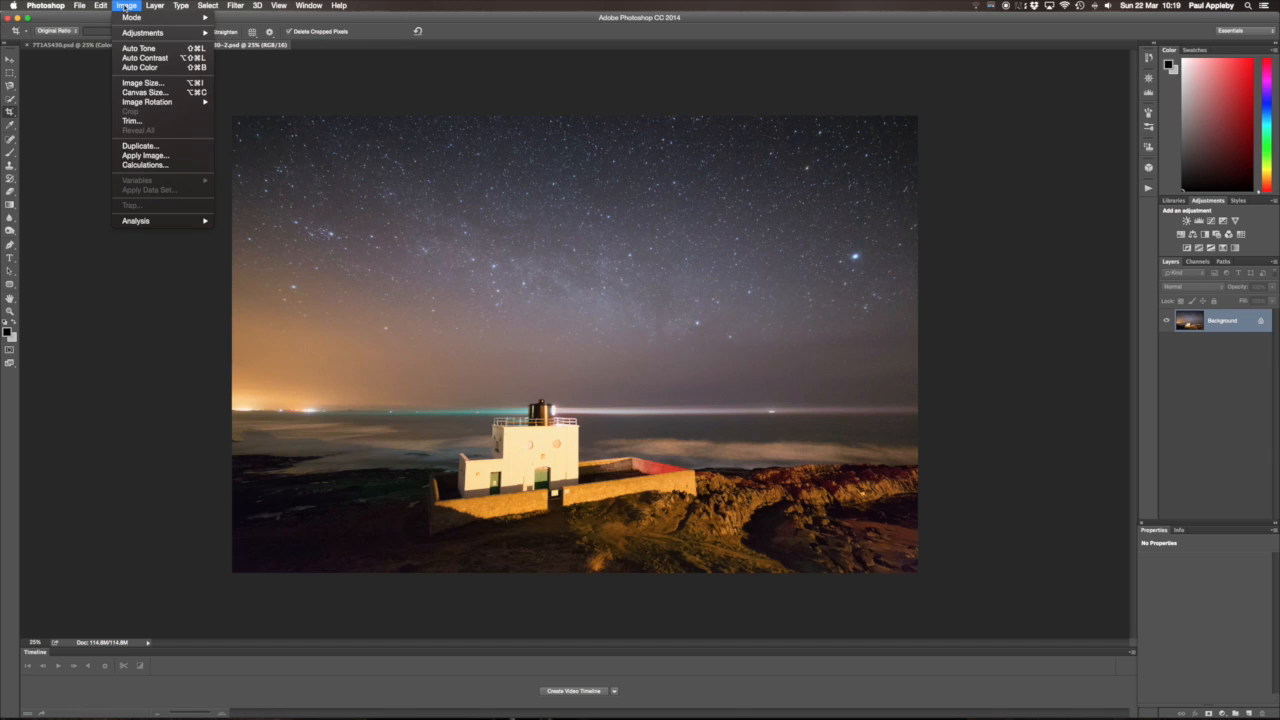
{"action": "left_click", "coordinate": [143, 82]}
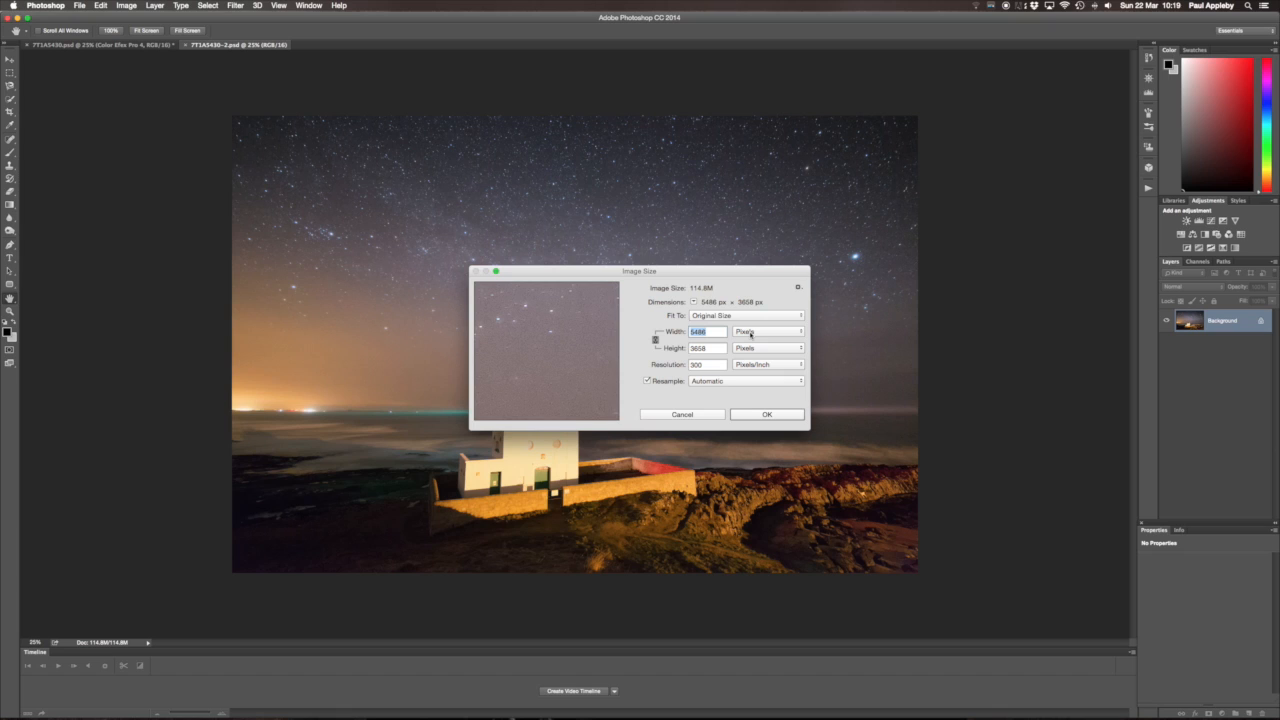
{"action": "double_click", "coordinate": [704, 366]}
{"action": "type", "text": "72"}
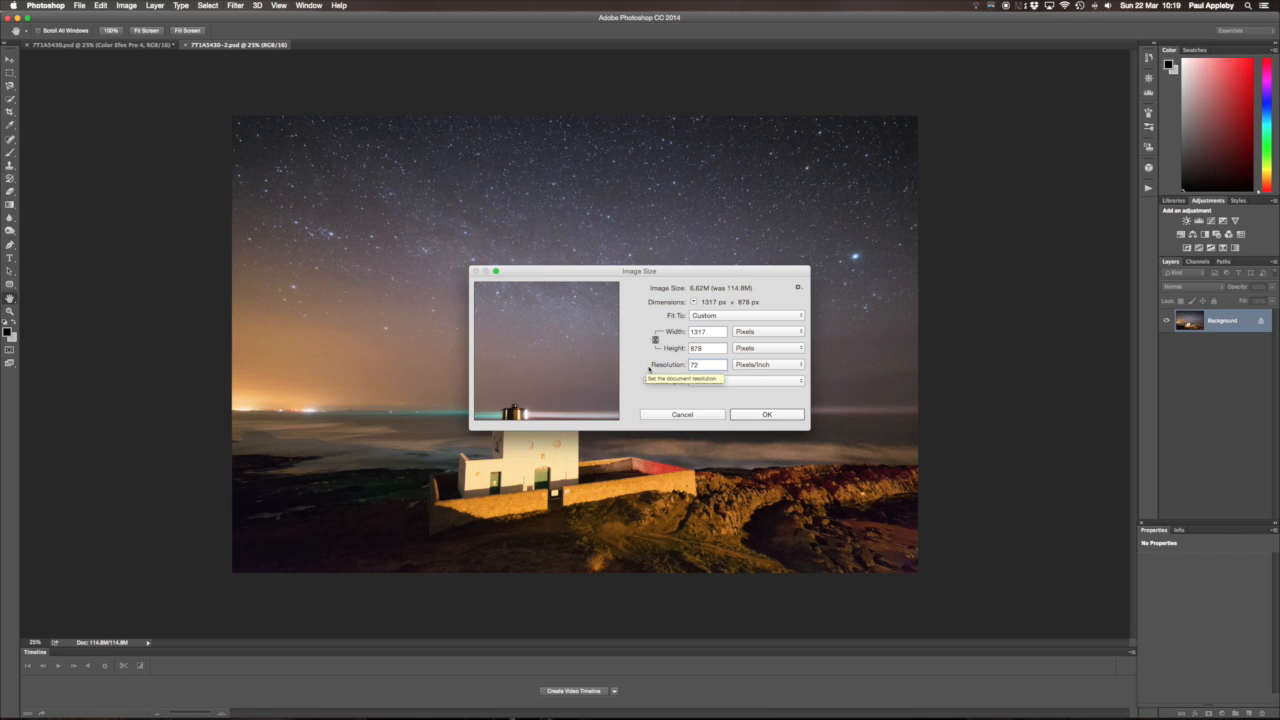
{"action": "left_click", "coordinate": [678, 333]}
{"action": "type", "text": "1200"}
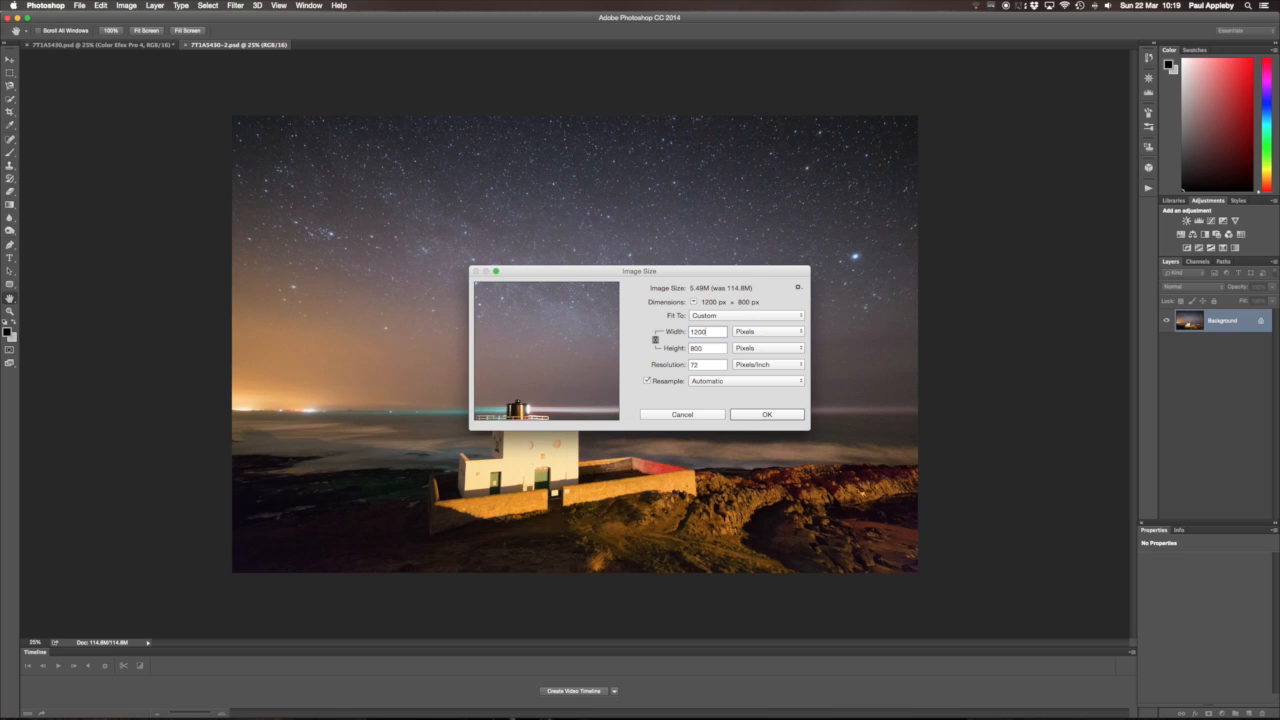
{"action": "left_click", "coordinate": [789, 419]}
{"action": "key", "text": "c"}
{"action": "key", "text": "super+1"}
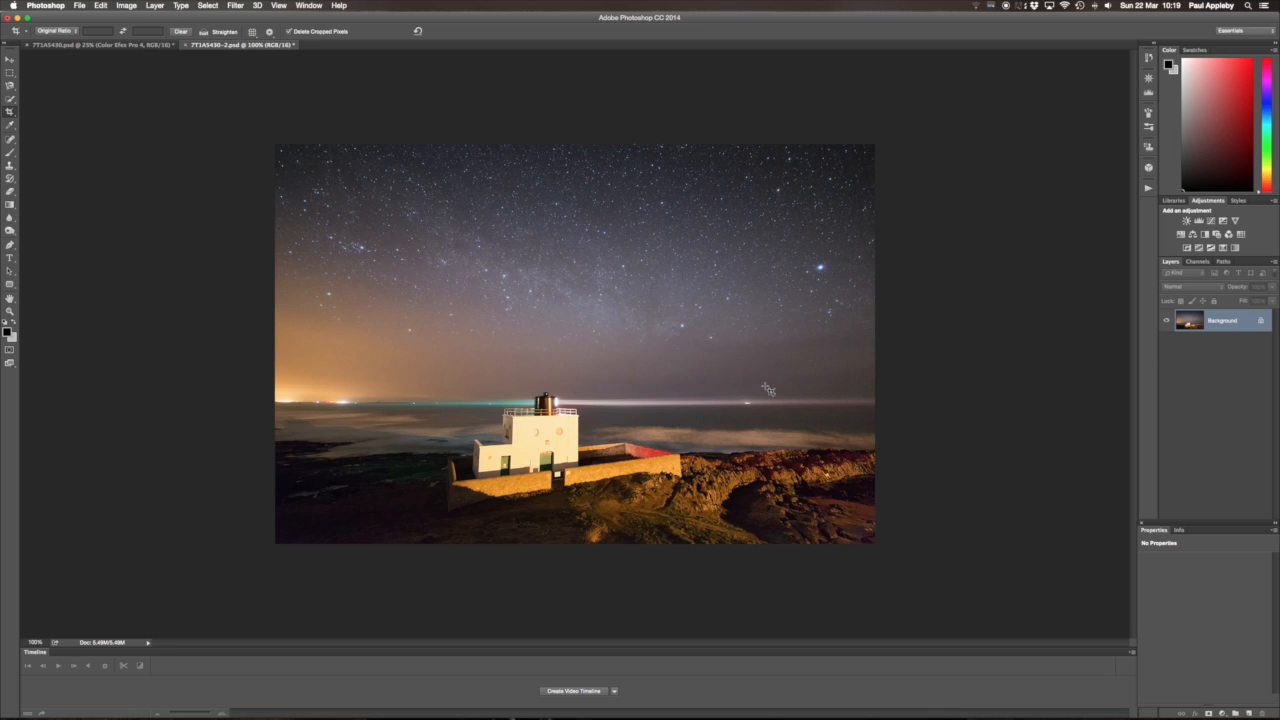
- Set up the Burn tool with a 300-pixel brush, 8% exposure and the Shadows range
{"action": "left_click", "coordinate": [10, 232]}
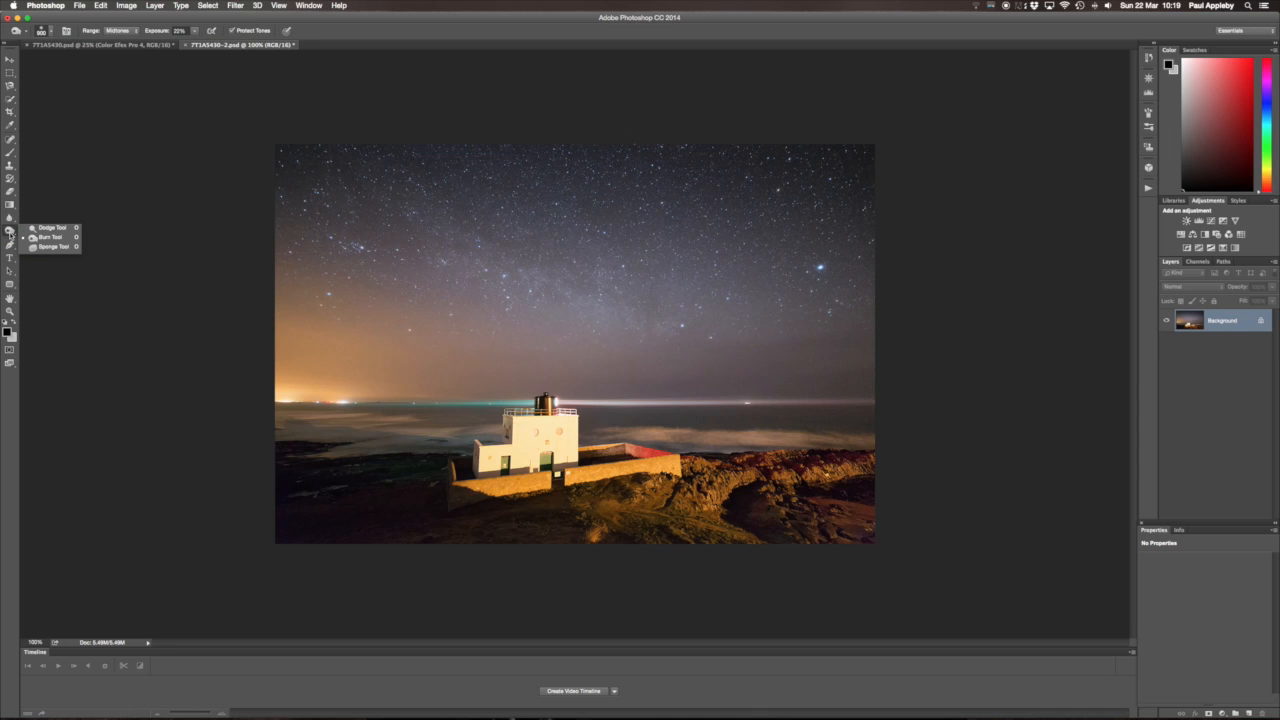
{"action": "left_click", "coordinate": [50, 237]}
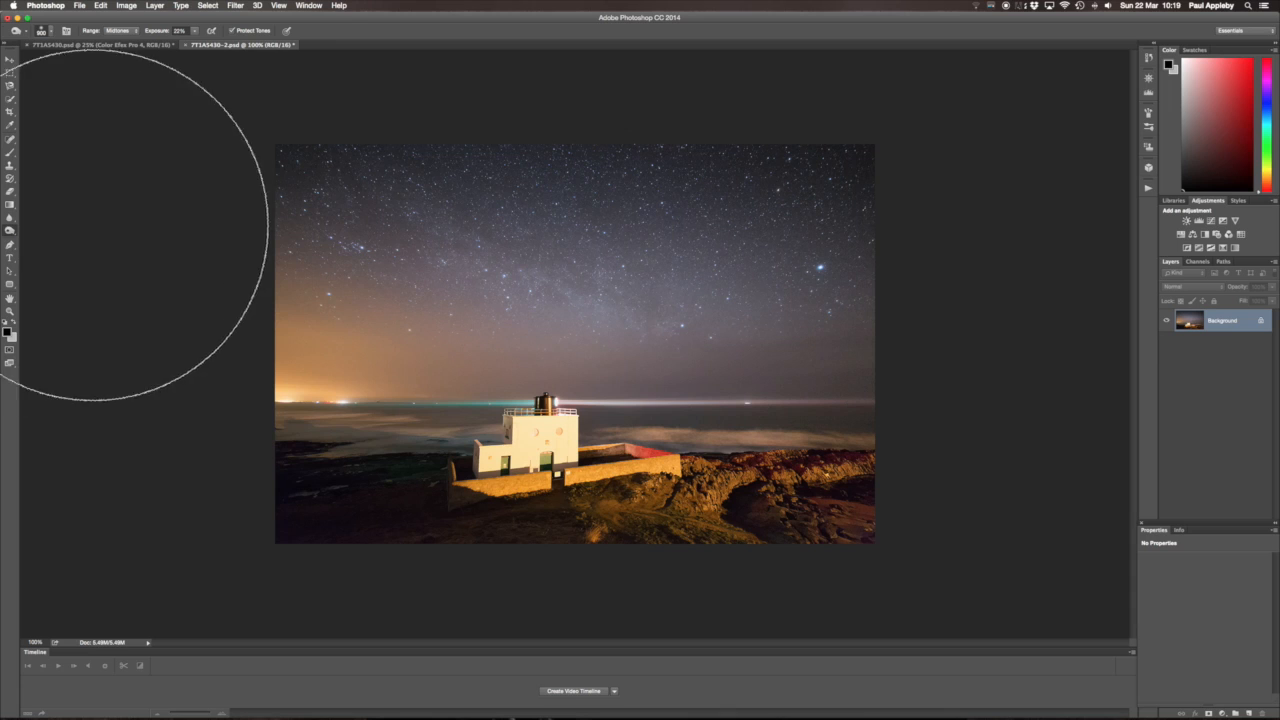
{"action": "left_click", "coordinate": [194, 33]}
{"action": "left_click_drag", "start_coordinate": [196, 43], "coordinate": [187, 43]}
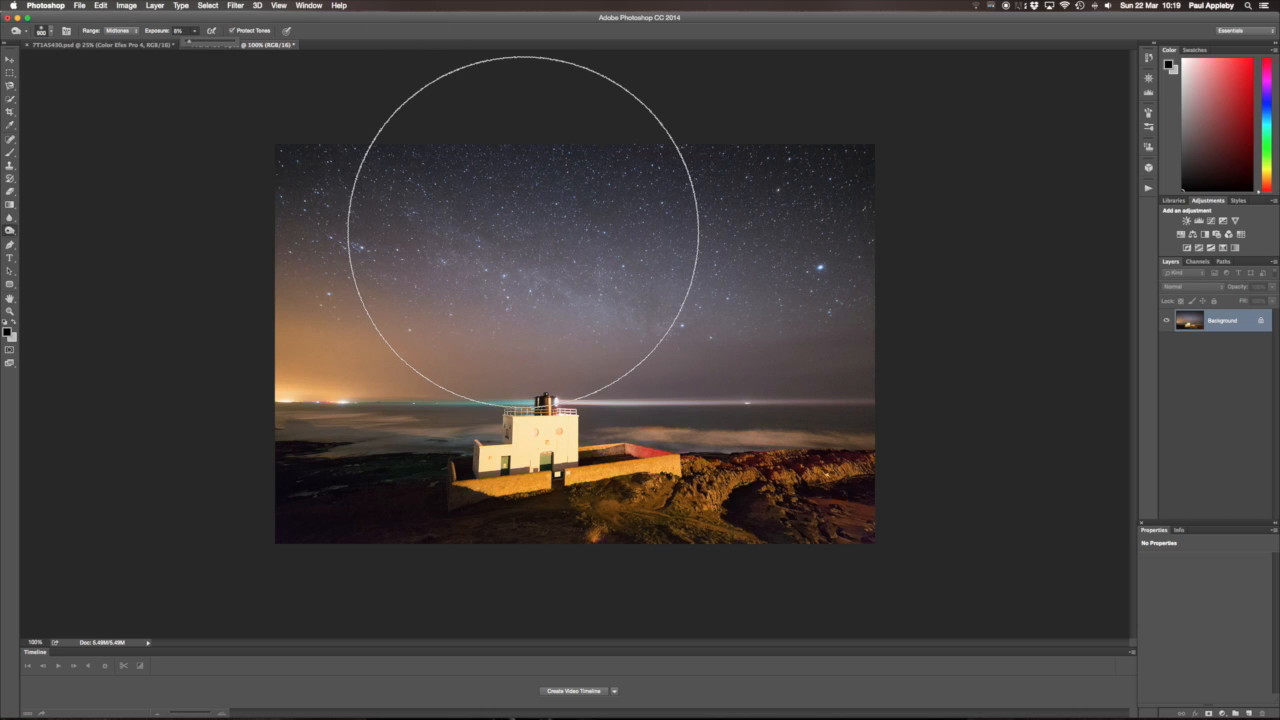
{"action": "key", "text": "bracketleft"}
{"action": "key", "text": "bracketleft"}
{"action": "key", "text": "bracketleft"}
{"action": "key", "text": "bracketleft"}
{"action": "key", "text": "bracketleft"}
{"action": "key", "text": "bracketleft"}
{"action": "key", "text": "bracketleft"}
{"action": "key", "text": "bracketleft"}
{"action": "key", "text": "bracketleft"}
{"action": "key", "text": "bracketright"}
{"action": "key", "text": "bracketright"}
{"action": "key", "text": "bracketright"}
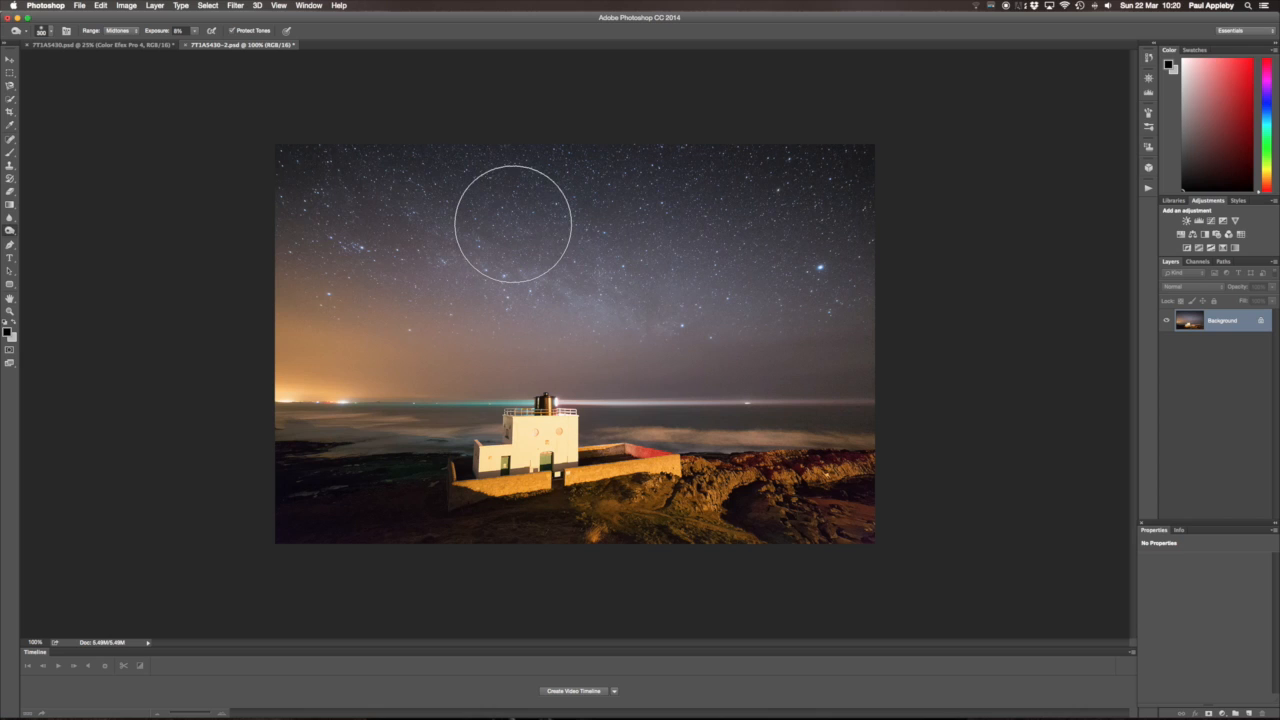
{"action": "left_click", "coordinate": [115, 32]}
{"action": "left_click", "coordinate": [117, 19]}
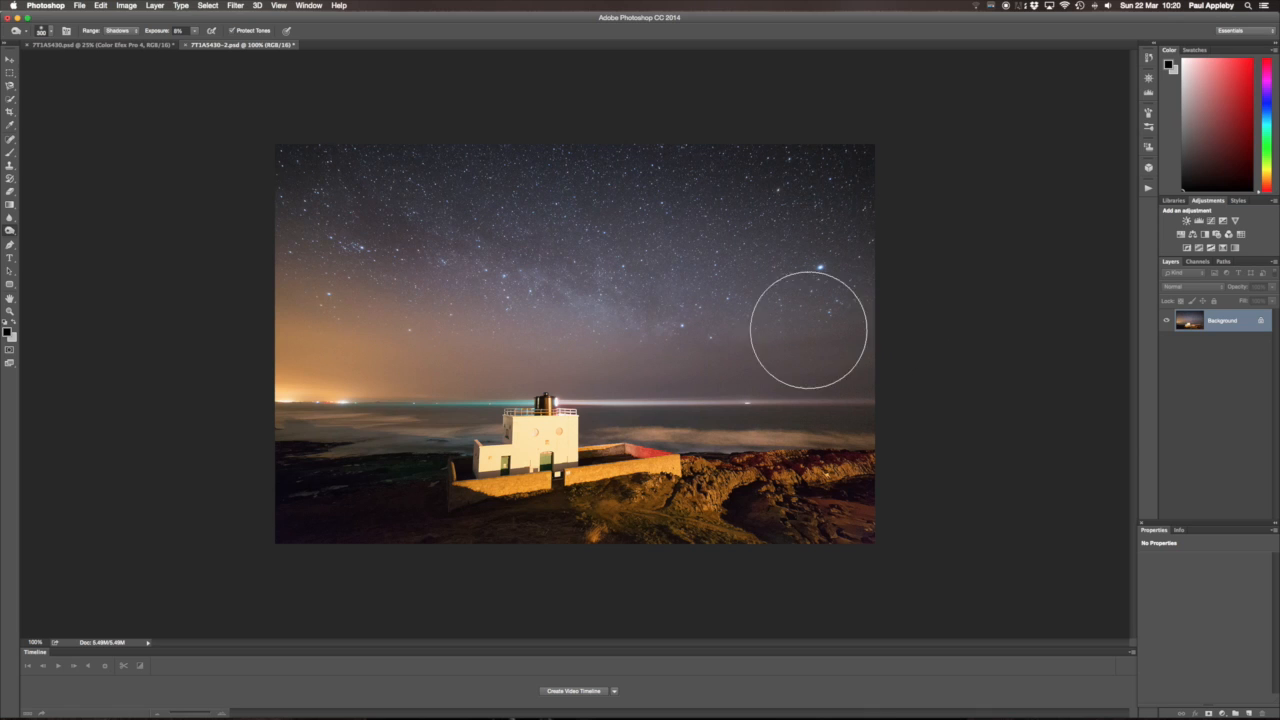
- Set up the Dodge tool with the Highlights range and 4% exposure
{"action": "left_click", "coordinate": [10, 231]}
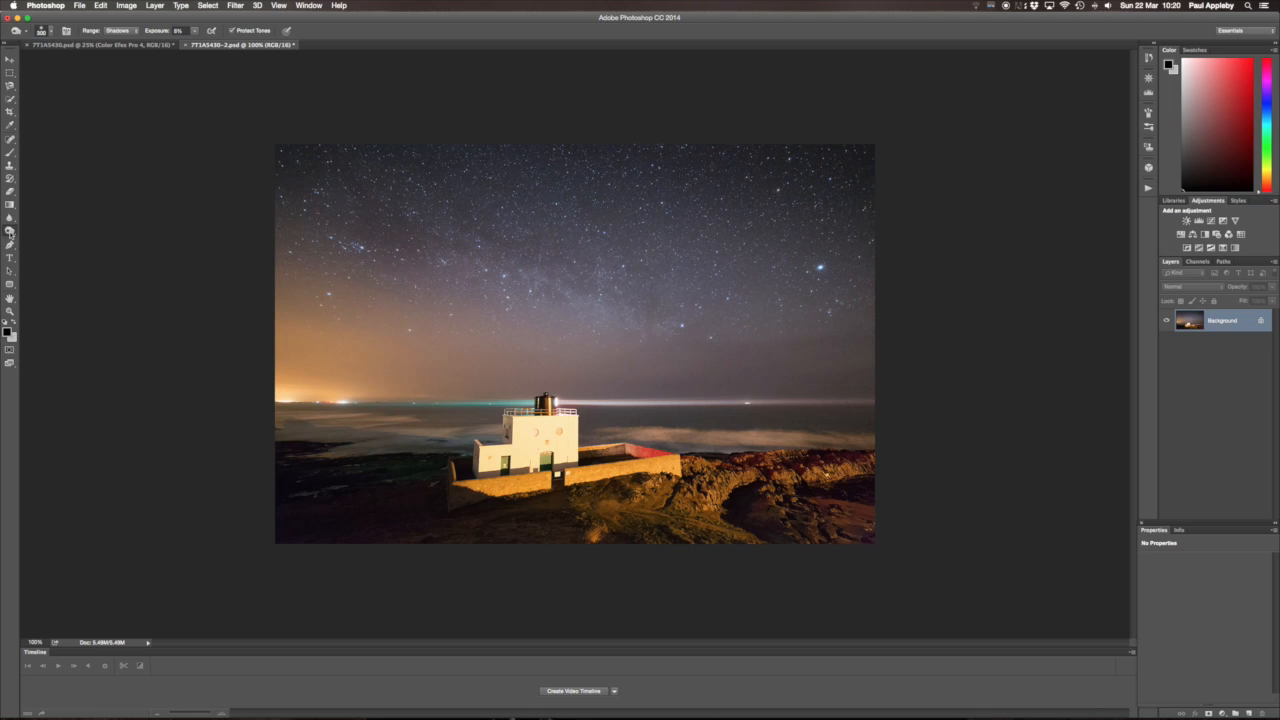
{"action": "left_click", "coordinate": [45, 231]}
{"action": "left_click_drag", "start_coordinate": [196, 40], "coordinate": [193, 42]}
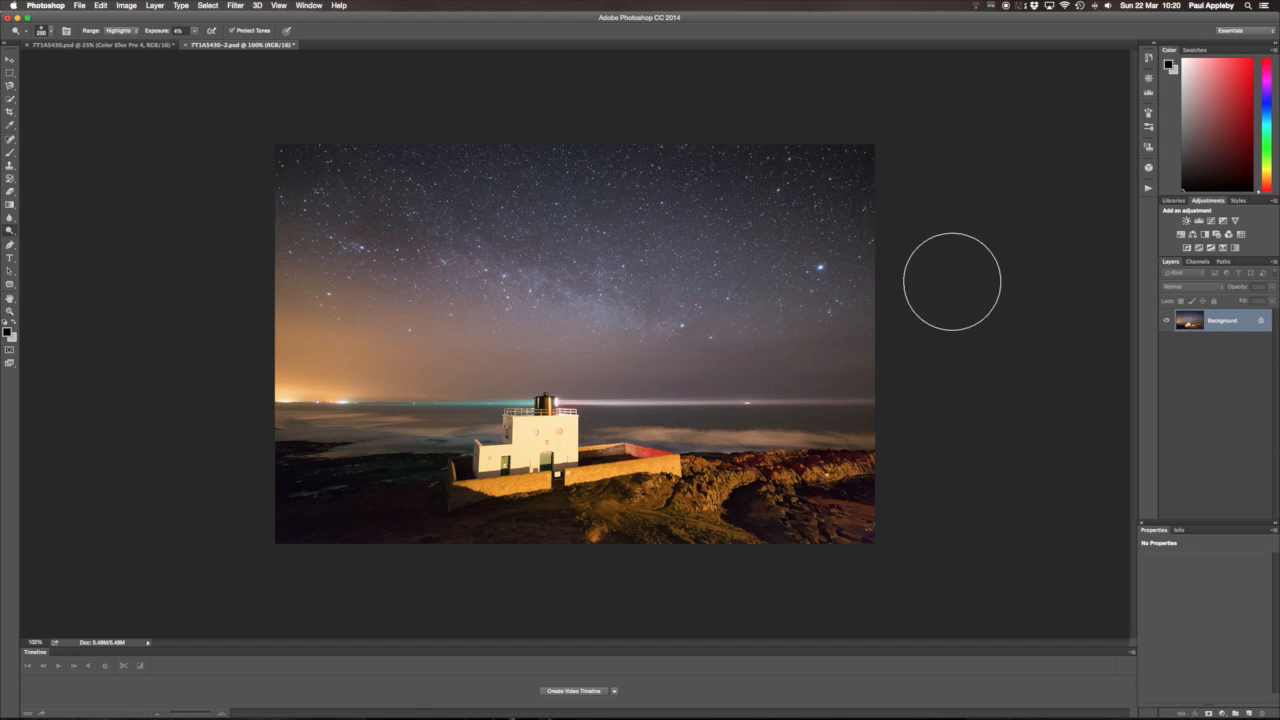
- Open the recently used NEWSIG signature PNG, select its entire canvas with the marquee tool active, and copy it
{"action": "left_click", "coordinate": [79, 5]}
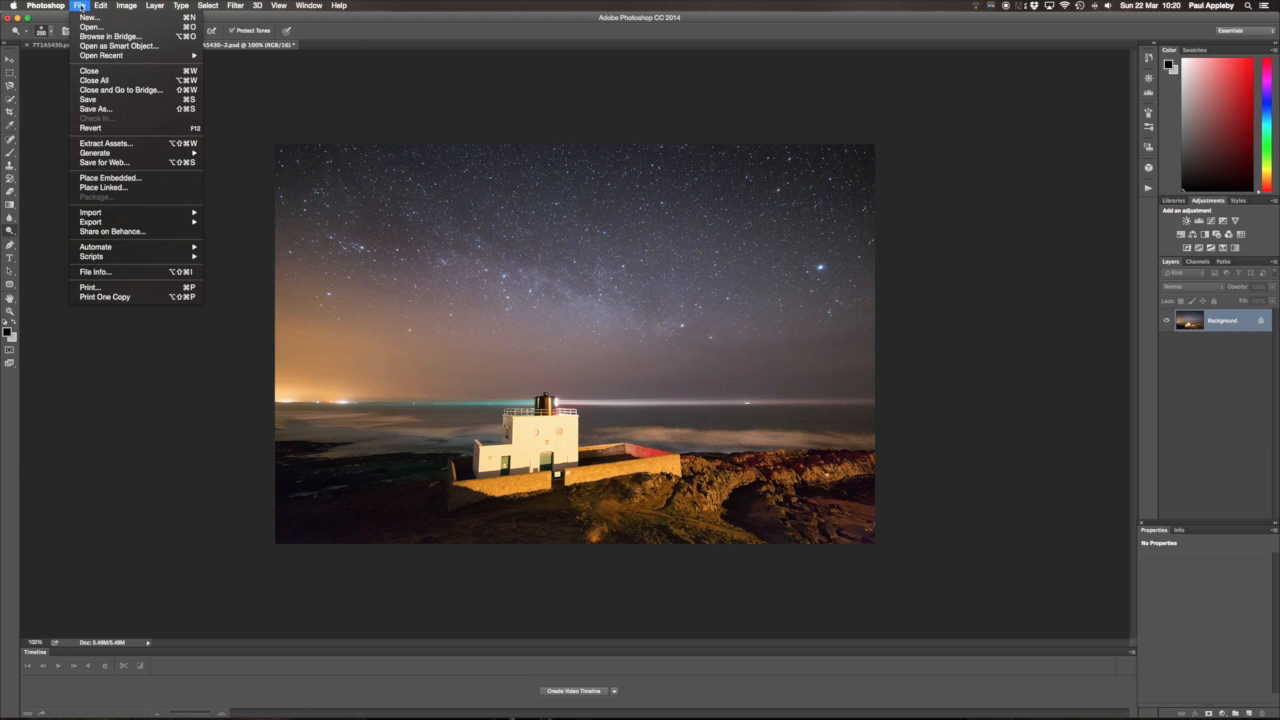
{"action": "mouse_move", "coordinate": [141, 57]}
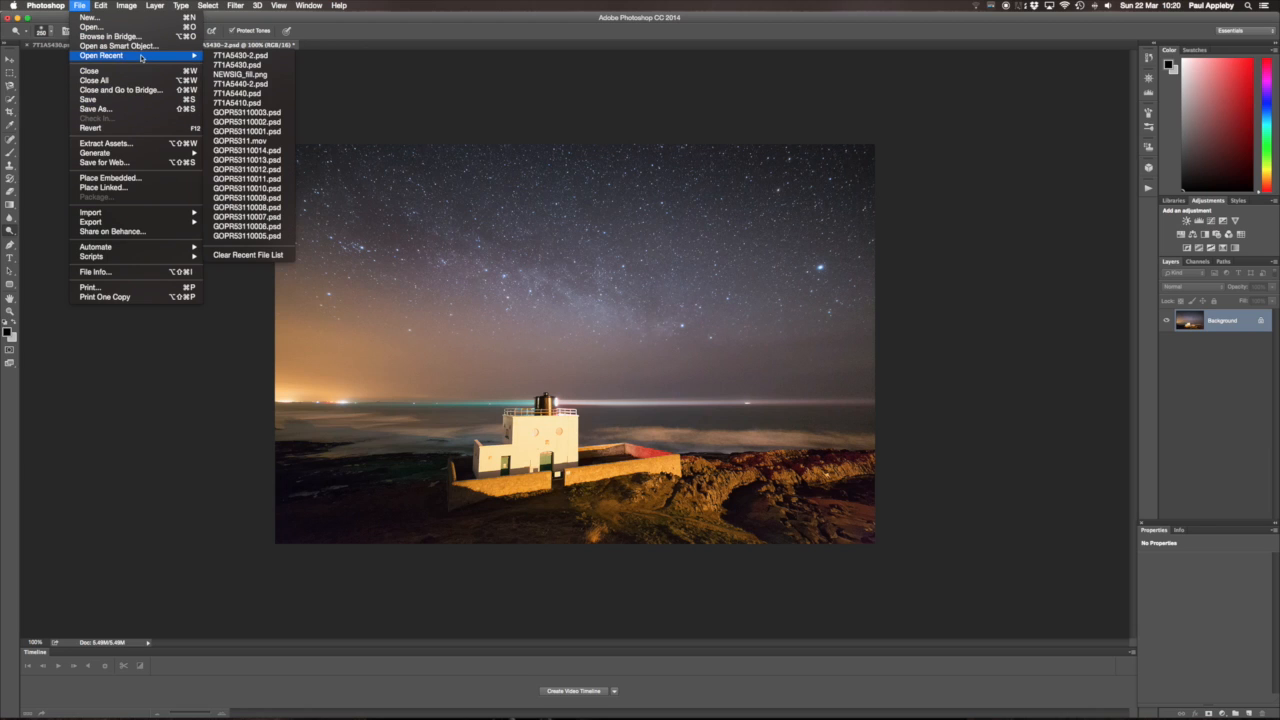
{"action": "left_click", "coordinate": [240, 74]}
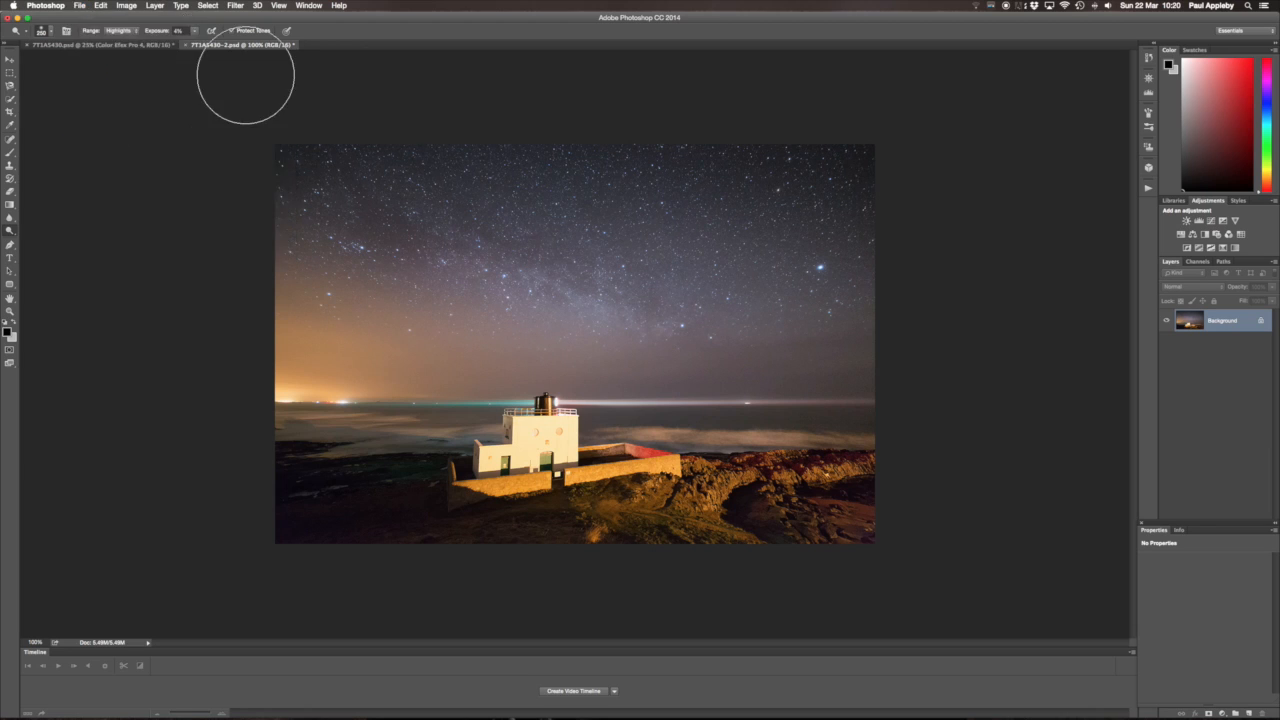
{"action": "left_click", "coordinate": [10, 73]}
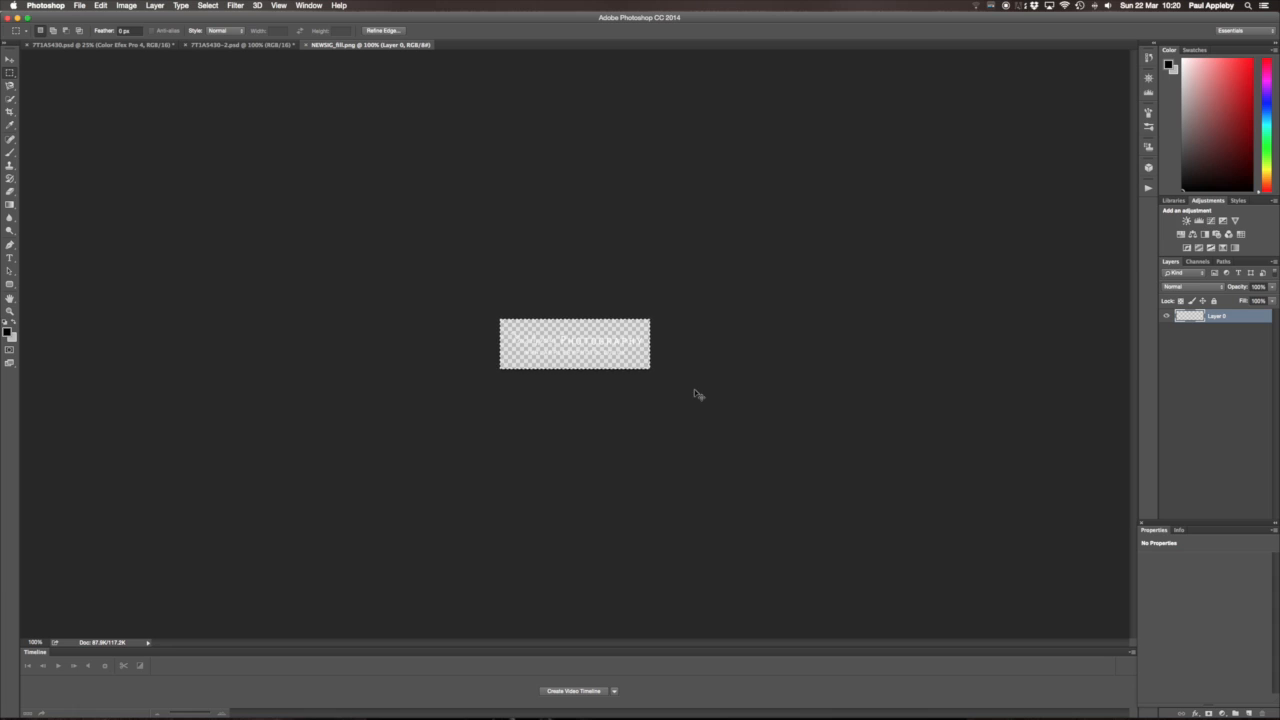
- Paste the signature into 7T1A5430-2.psd as a new layer and move it to the photo's lower-left corner
{"action": "left_click", "coordinate": [237, 47]}
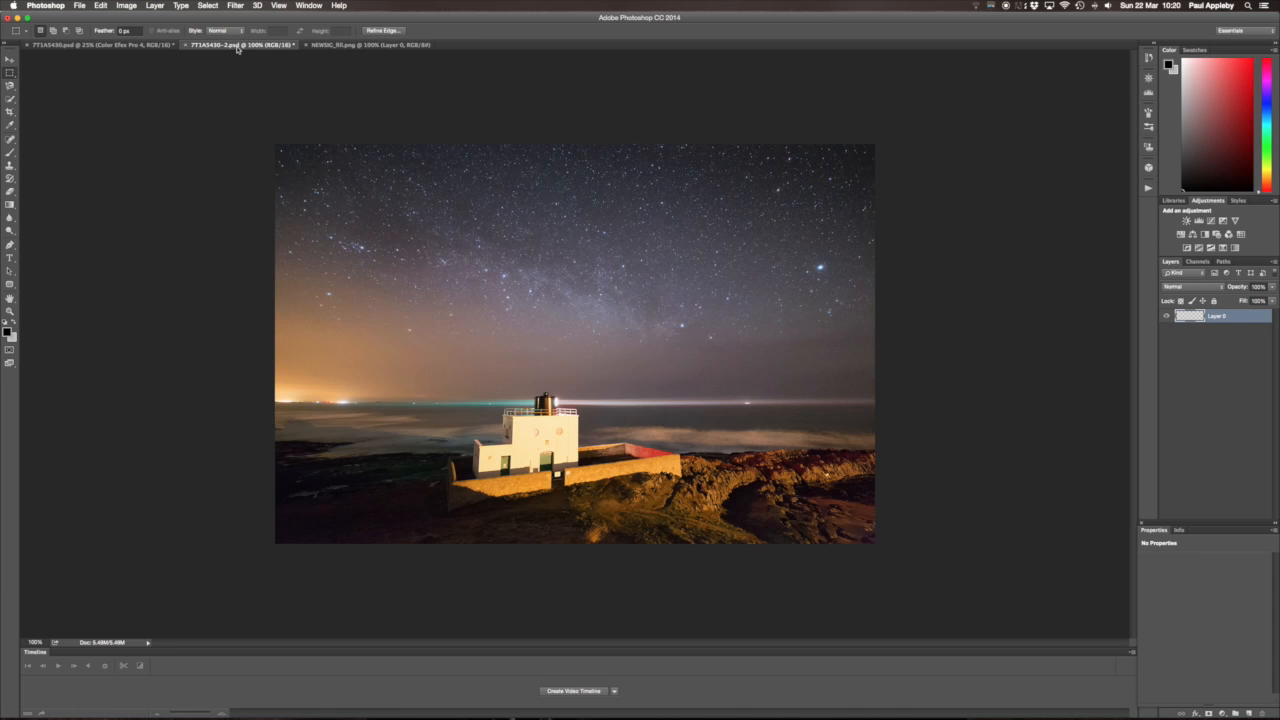
{"action": "left_click", "coordinate": [102, 7]}
{"action": "left_click", "coordinate": [110, 95]}
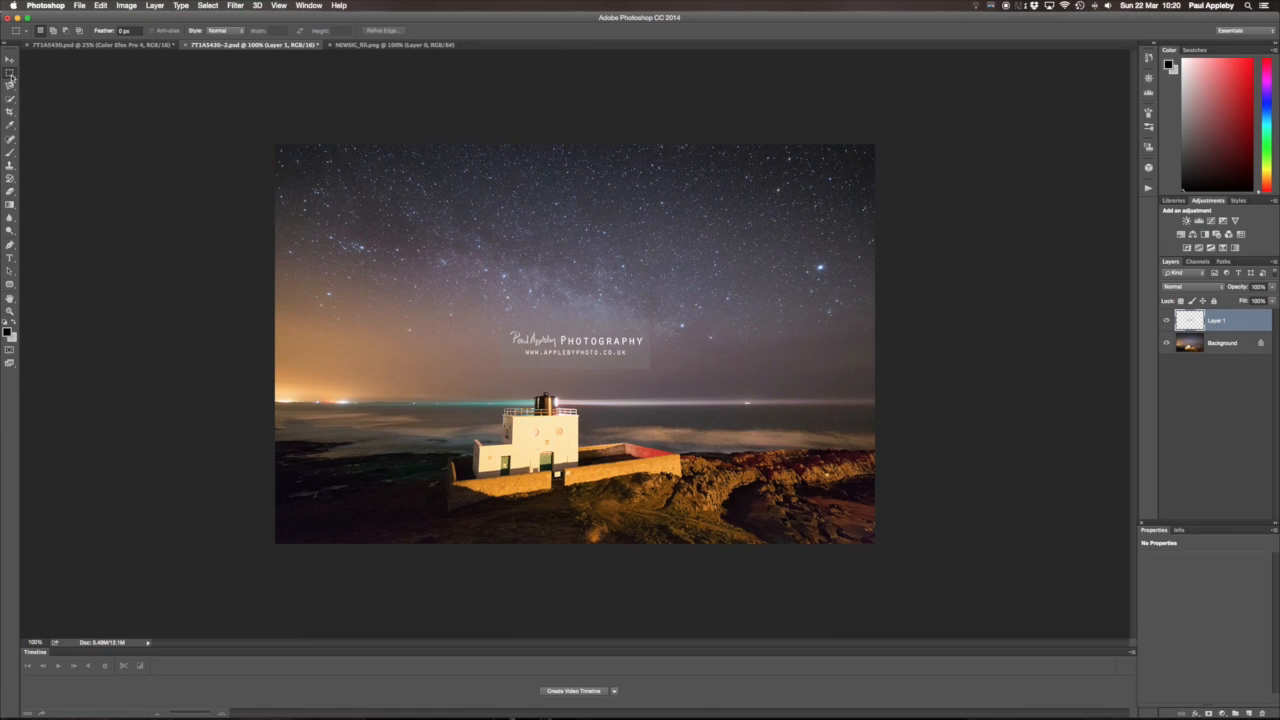
{"action": "left_click", "coordinate": [9, 60]}
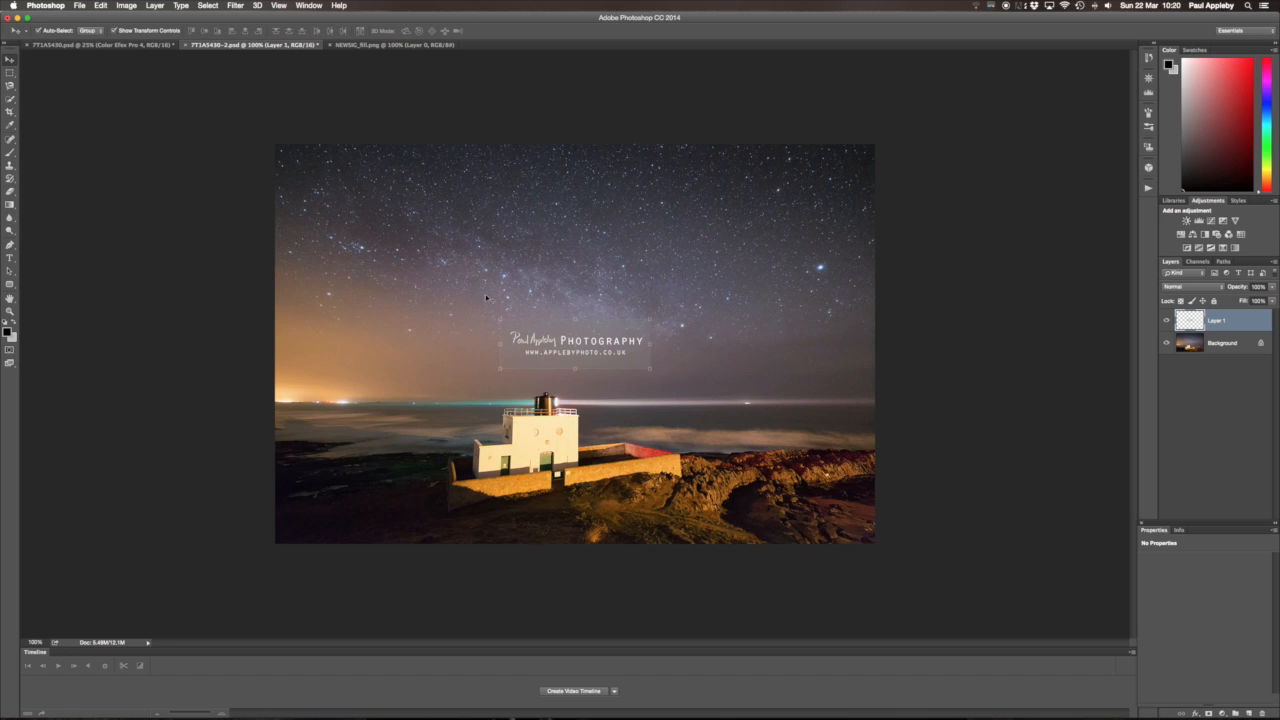
{"action": "left_click_drag", "start_coordinate": [606, 365], "coordinate": [387, 536]}
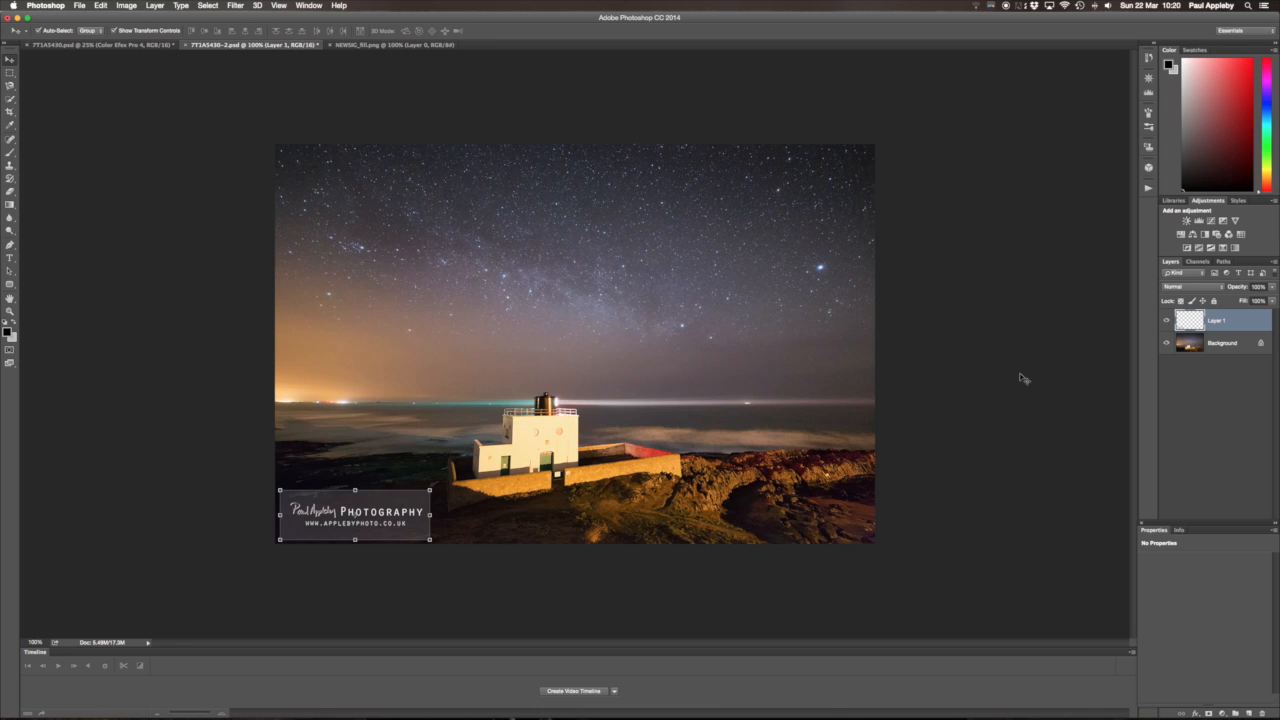
- Lower the signature layer's opacity to make it a faint watermark, and deselect the layer
{"action": "left_click", "coordinate": [1272, 288]}
{"action": "left_click_drag", "start_coordinate": [1273, 300], "coordinate": [1233, 302]}
{"action": "left_click", "coordinate": [1006, 349]}
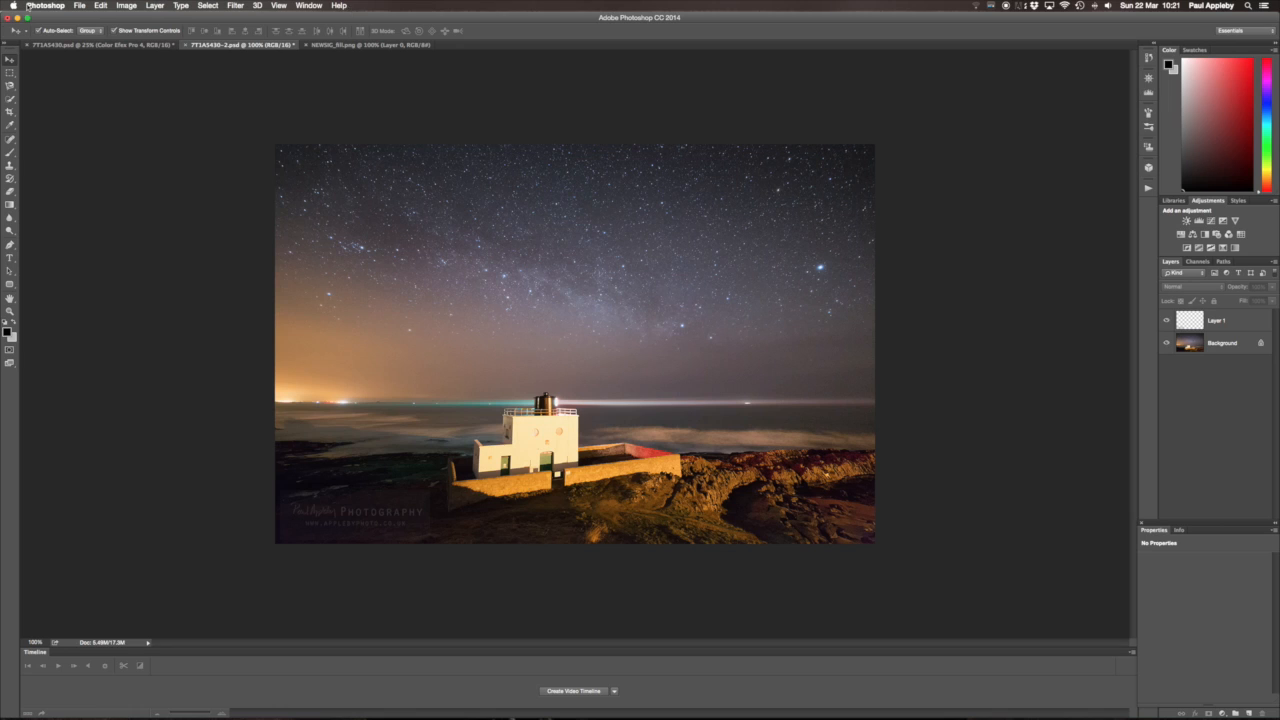
- Export the watermarked photo for web with the Facebook PNG-24 preset, saving it as 7T1A5430-2.png on the Desktop
{"action": "left_click", "coordinate": [78, 6]}
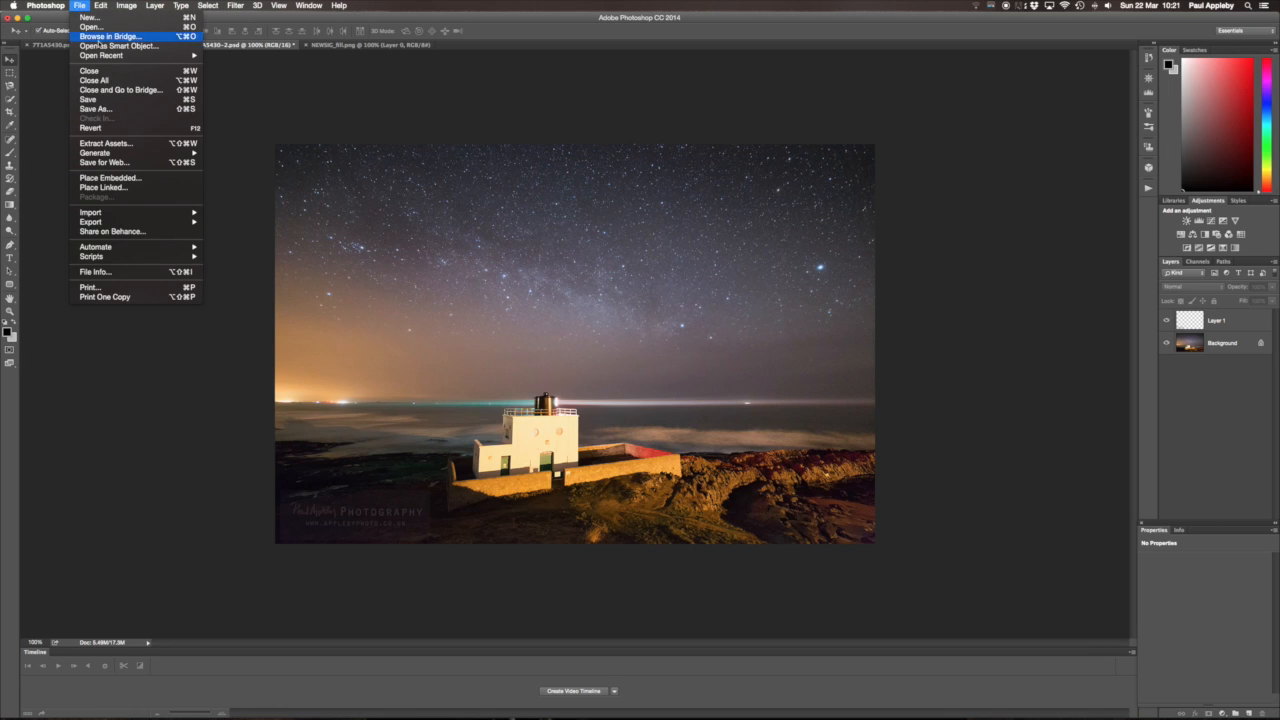
{"action": "left_click", "coordinate": [115, 164]}
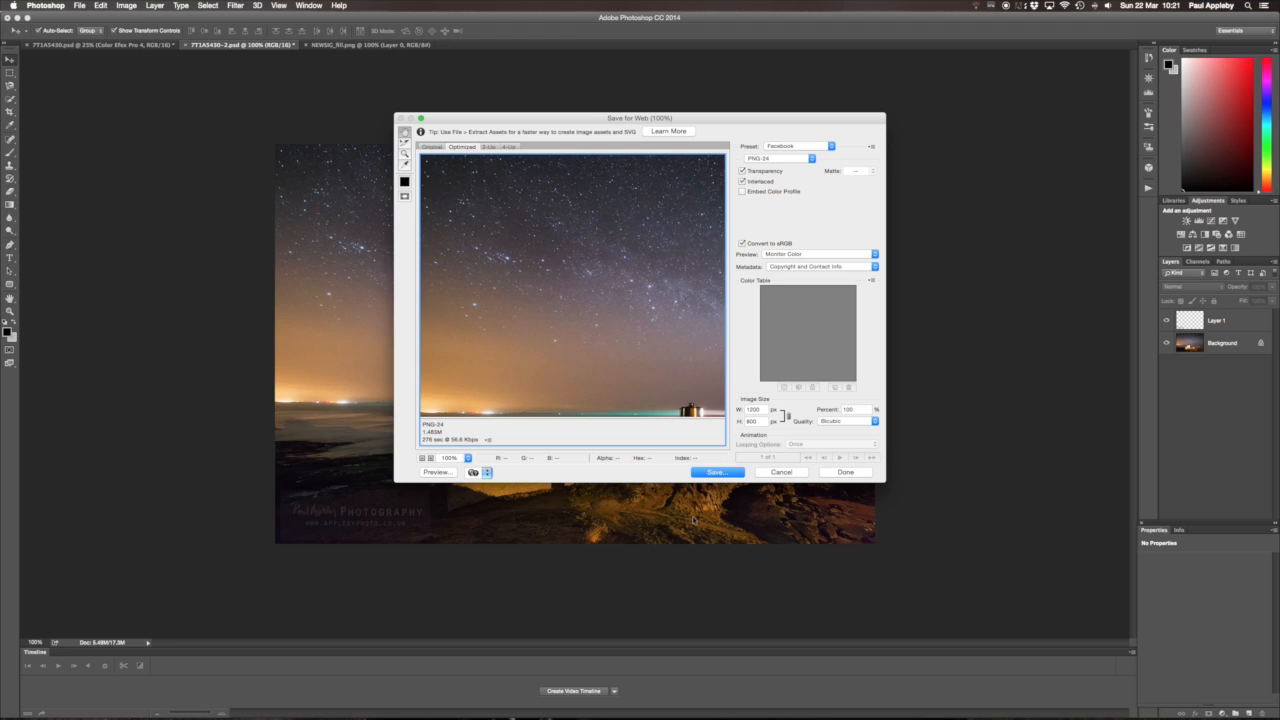
{"action": "left_click", "coordinate": [712, 472]}
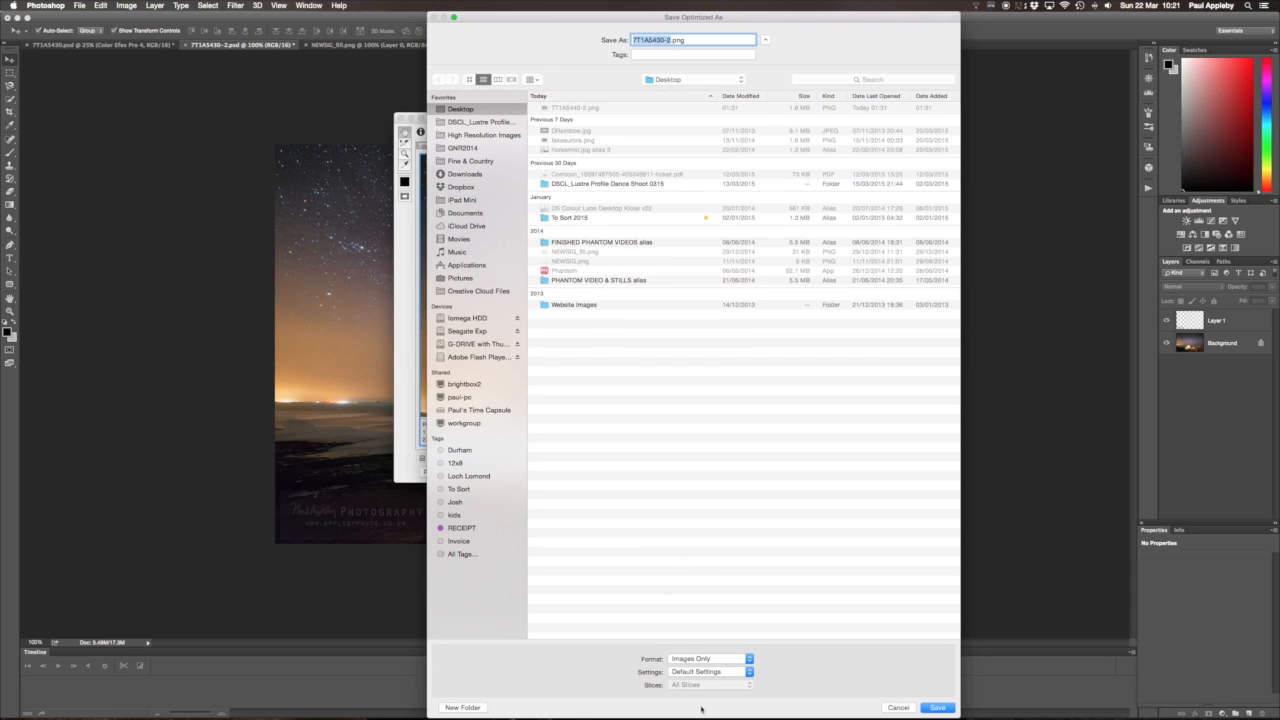
{"action": "left_click", "coordinate": [938, 707]}
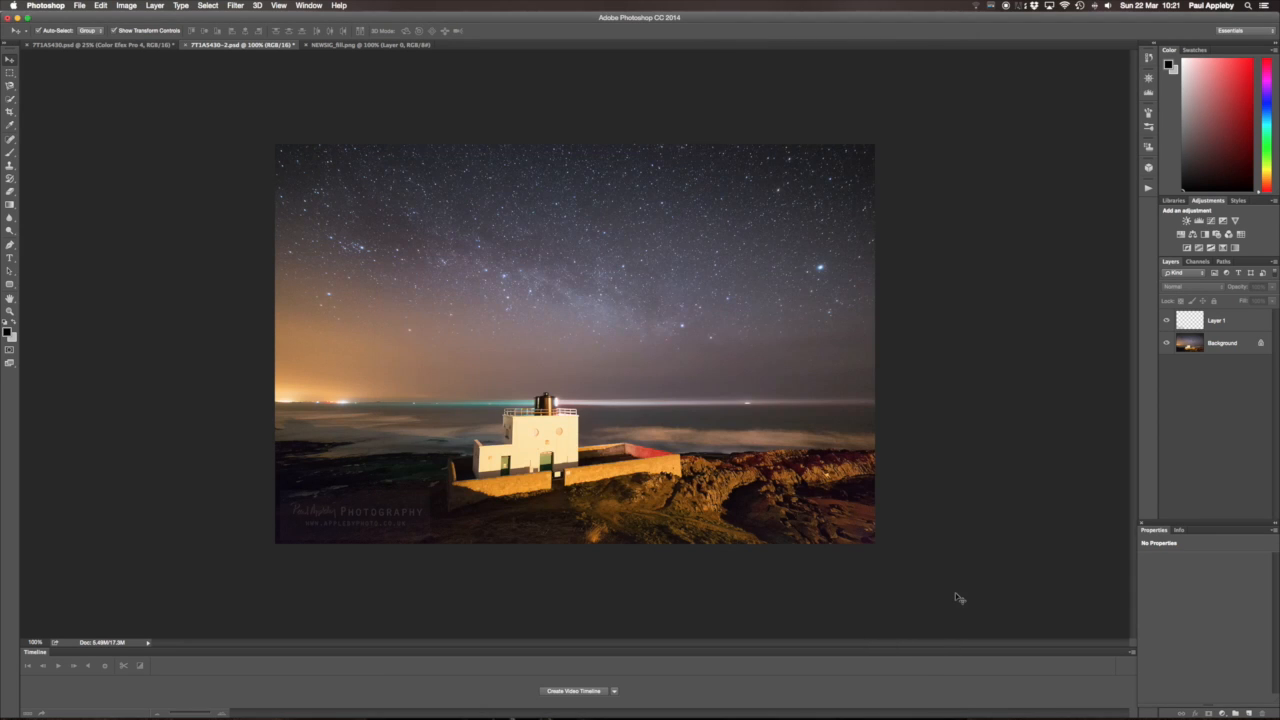